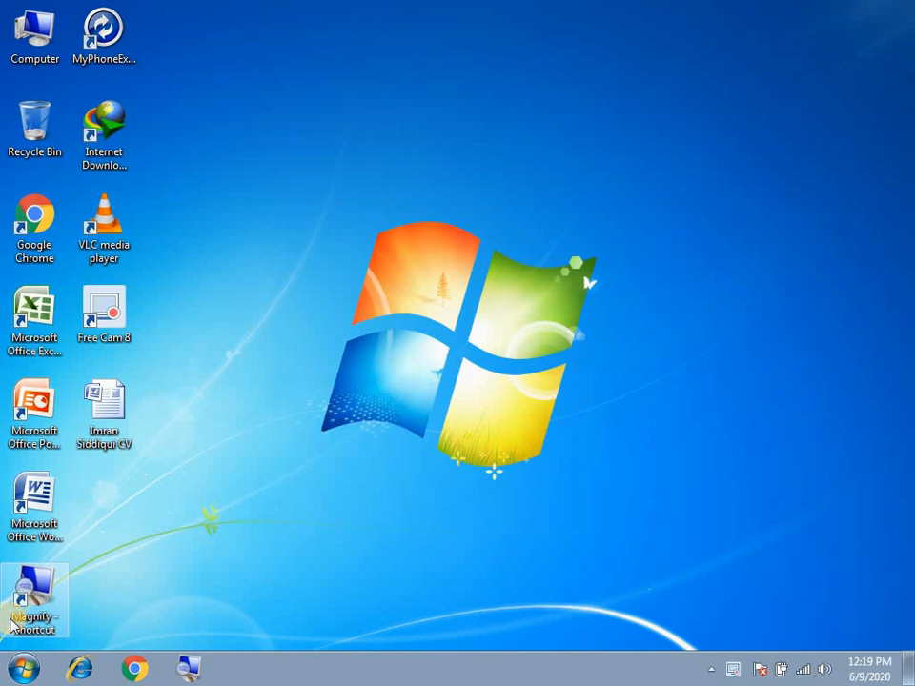
Refresh the desktop three times from its right-click menu
right_click(238, 319)
left_click(267, 370)
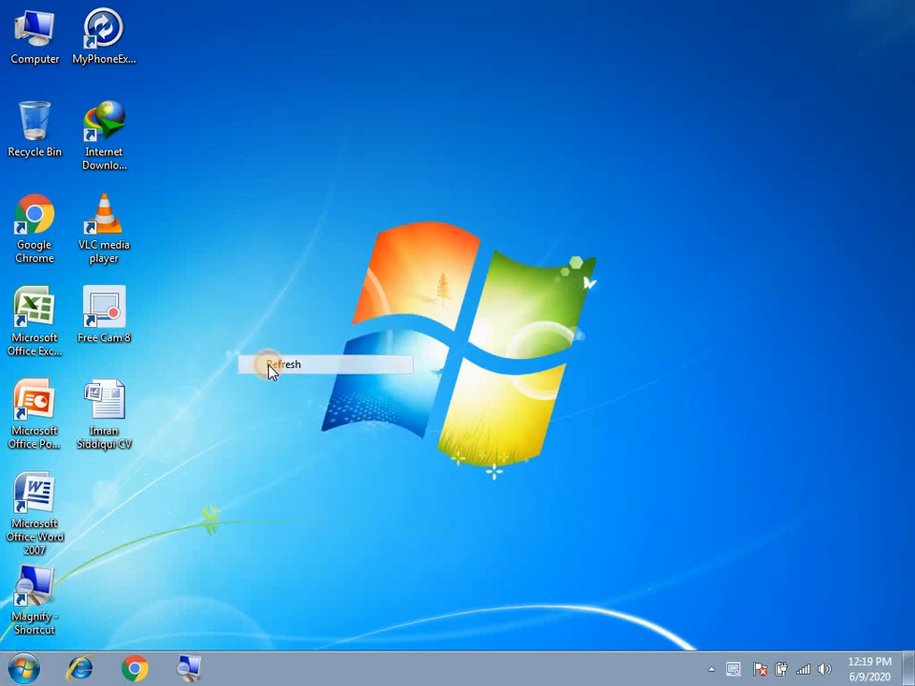
right_click(398, 170)
left_click(419, 217)
right_click(416, 211)
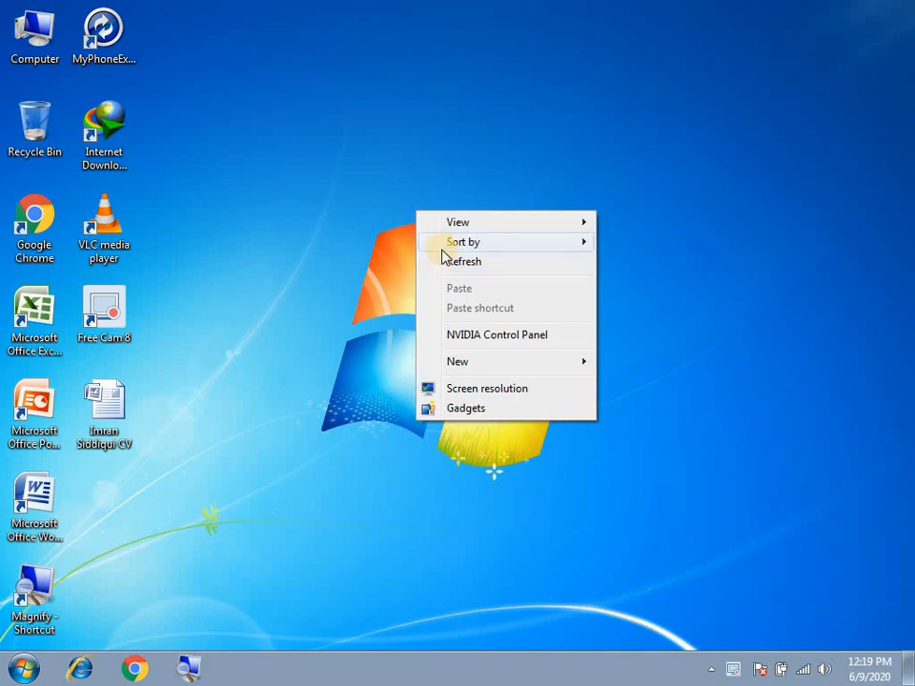
left_click(454, 263)
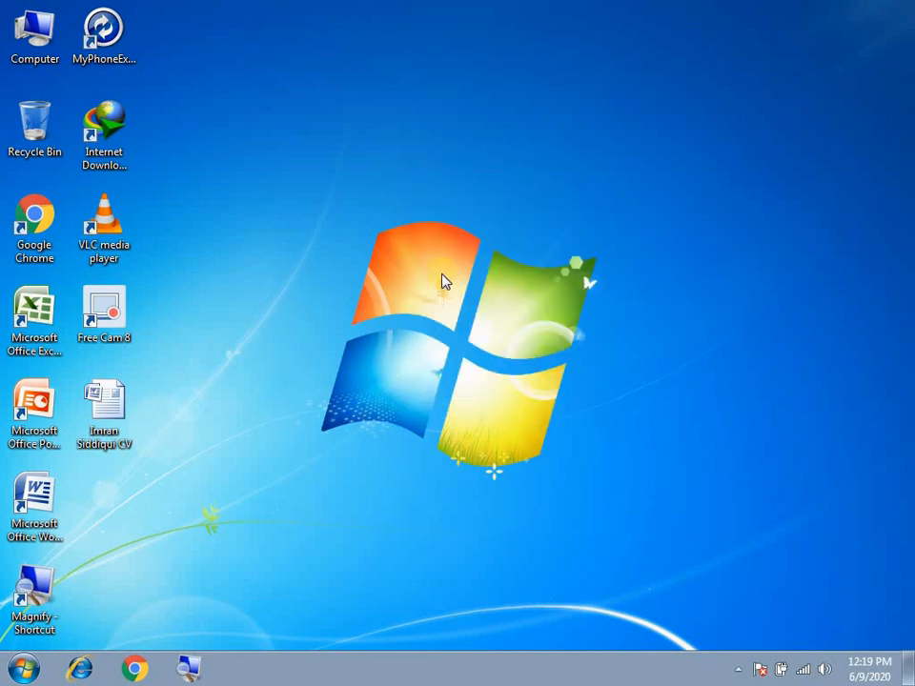
Launch Word 2007 from the desktop icon, maximize it and show the Office menu
double_click(35, 500)
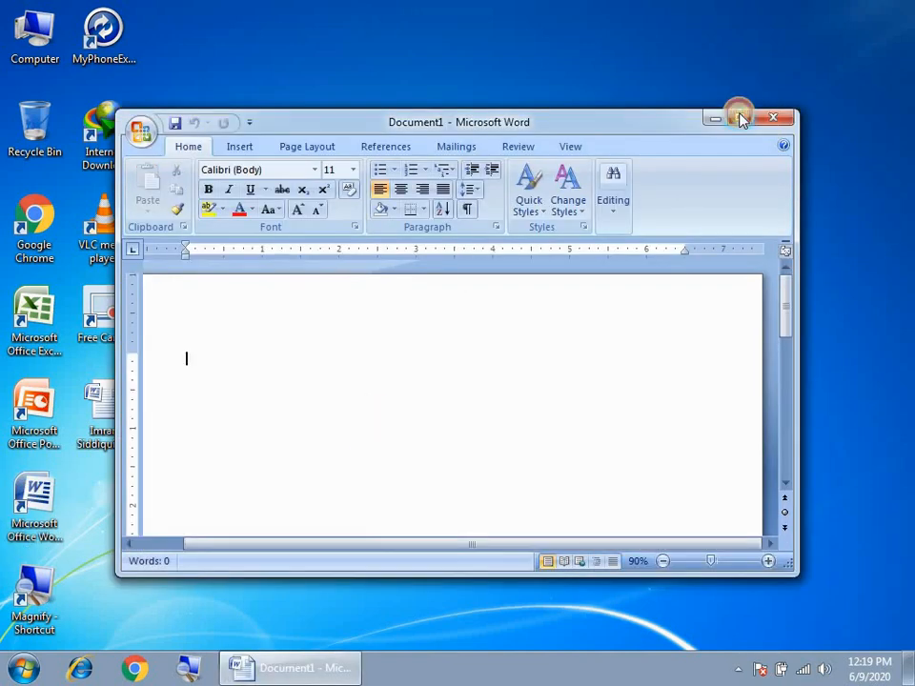
left_click(740, 116)
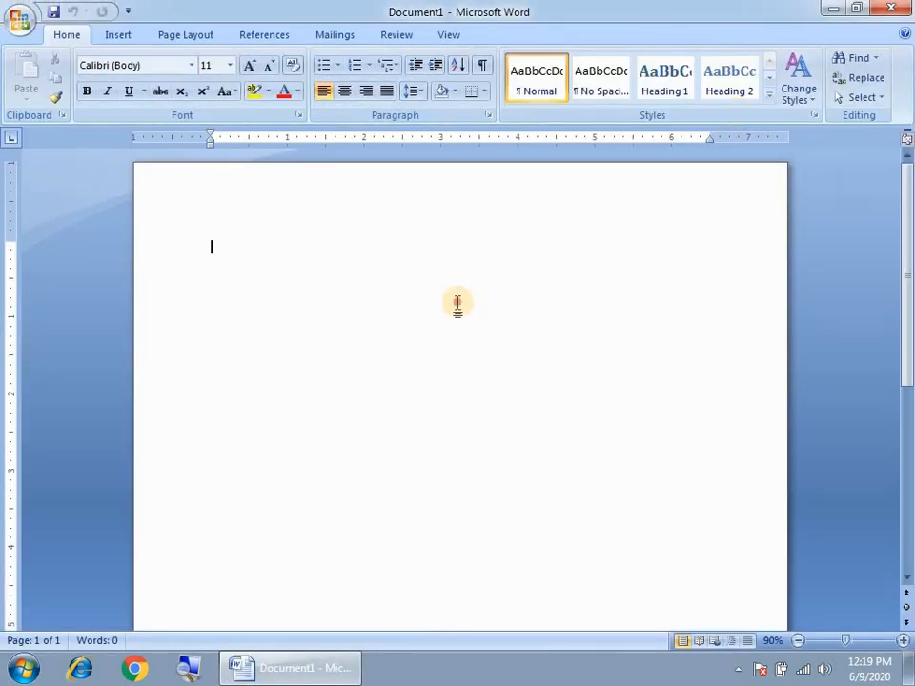
left_click(18, 23)
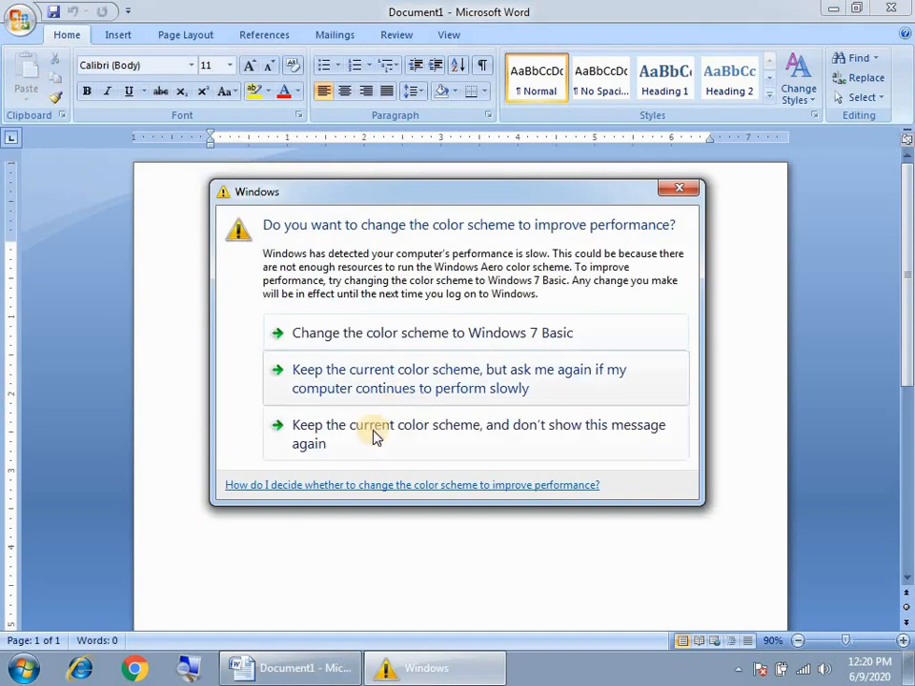
Open the saved leave letter to The Principal from the Documents library
left_click(374, 433)
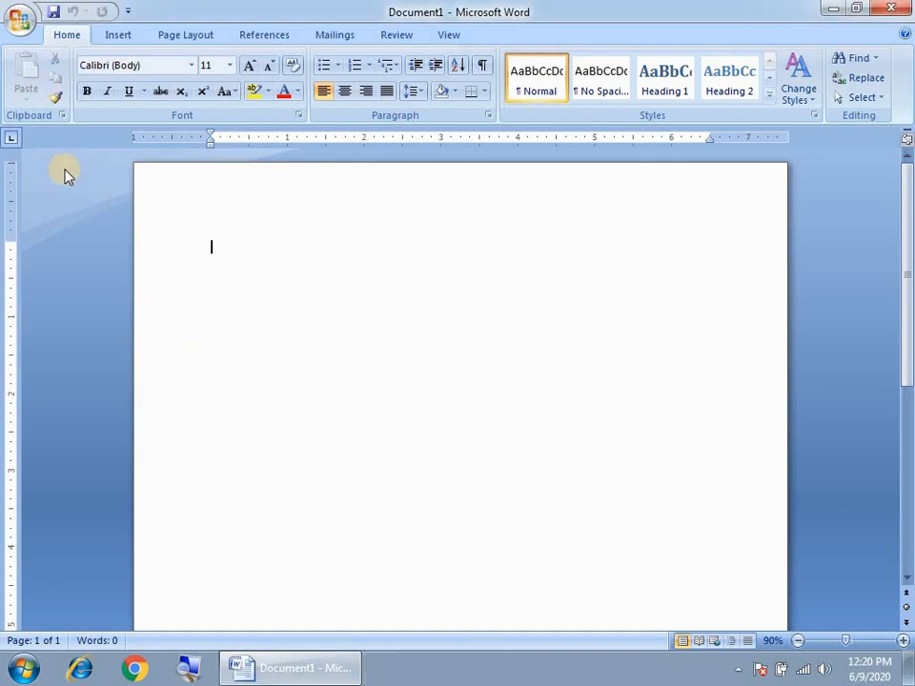
left_click(19, 19)
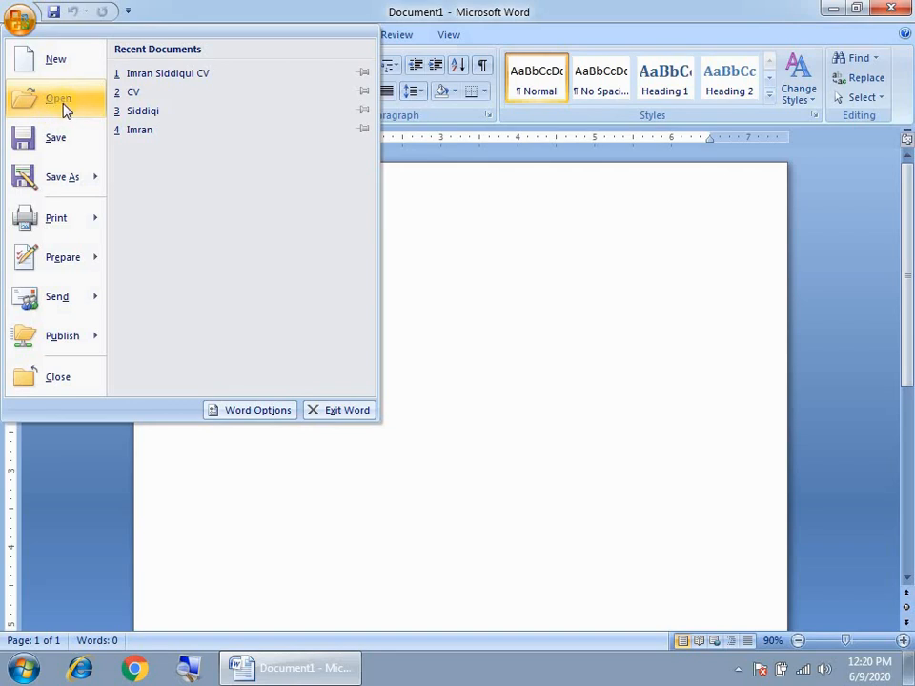
left_click(62, 107)
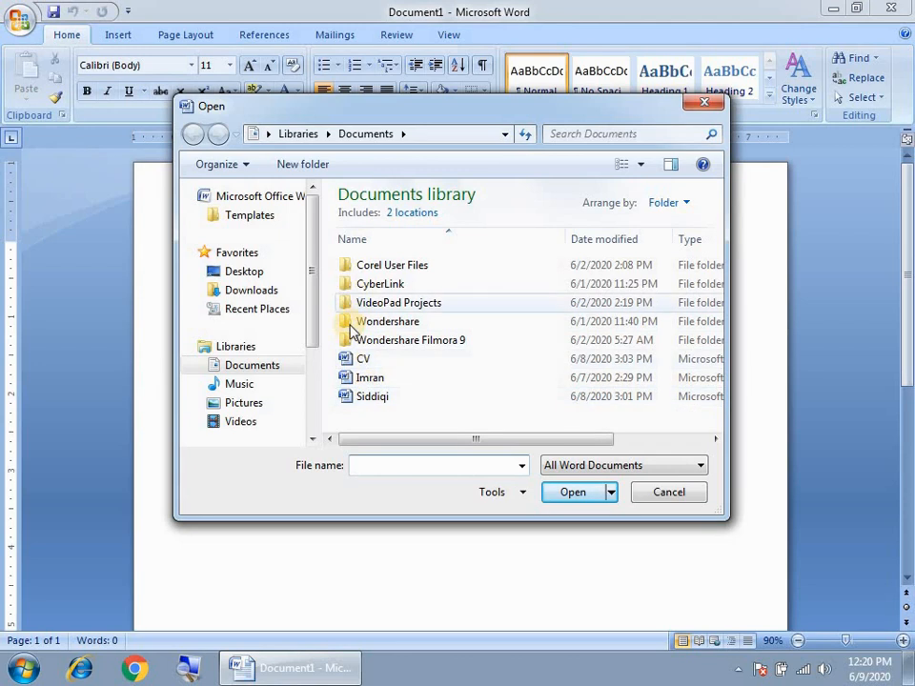
left_click(368, 379)
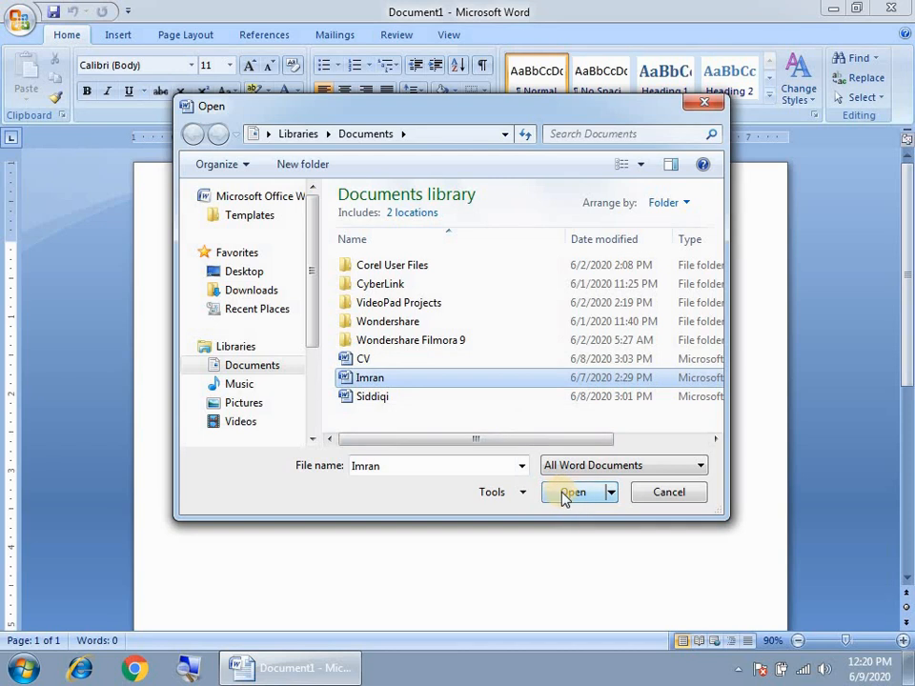
left_click(575, 494)
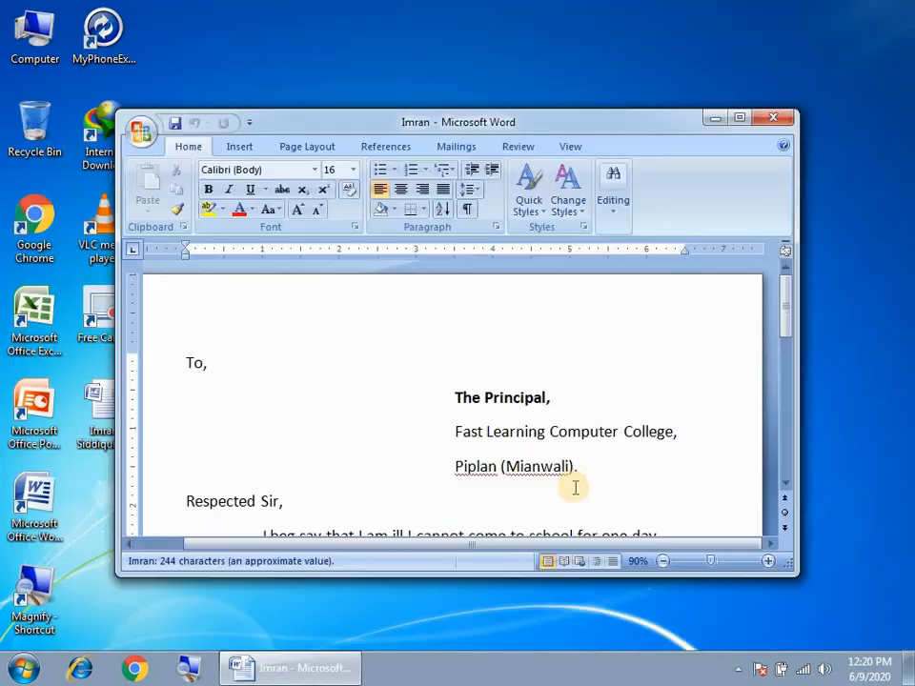
Maximize the letter window, then close the letter with Ctrl+W
left_click(740, 121)
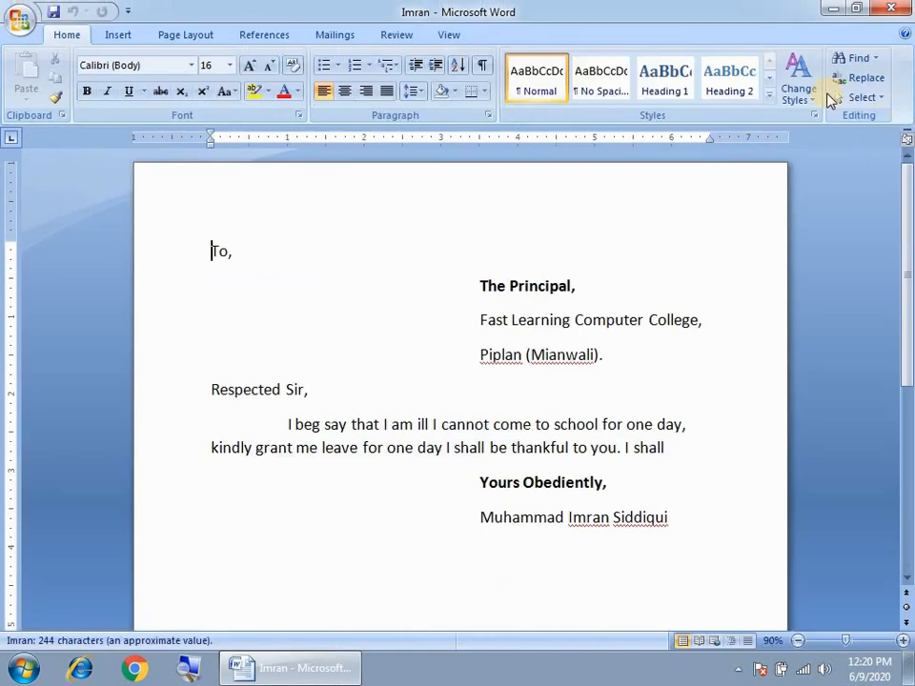
left_click(19, 19)
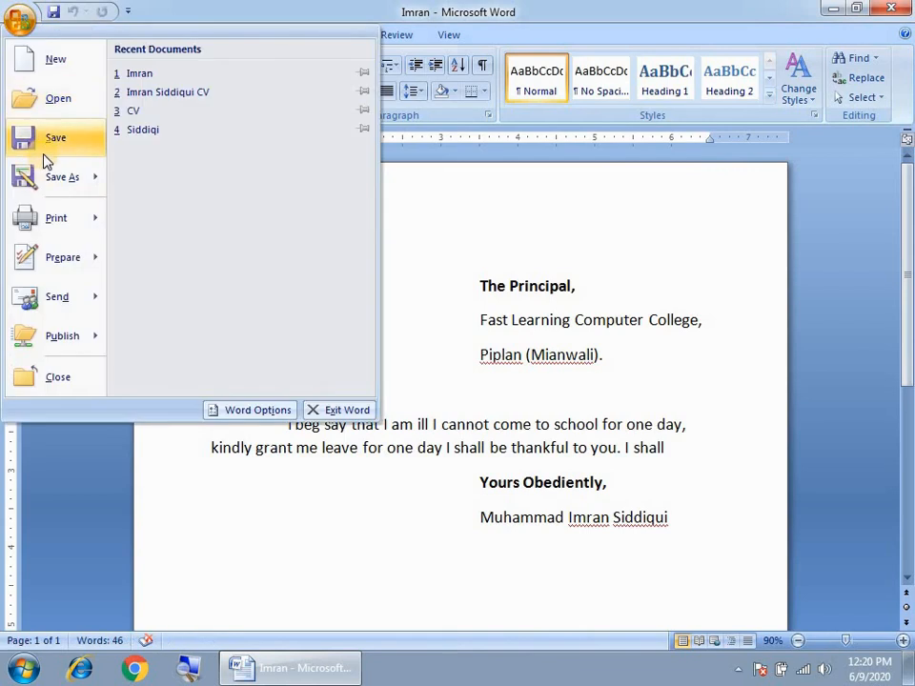
left_click(510, 272)
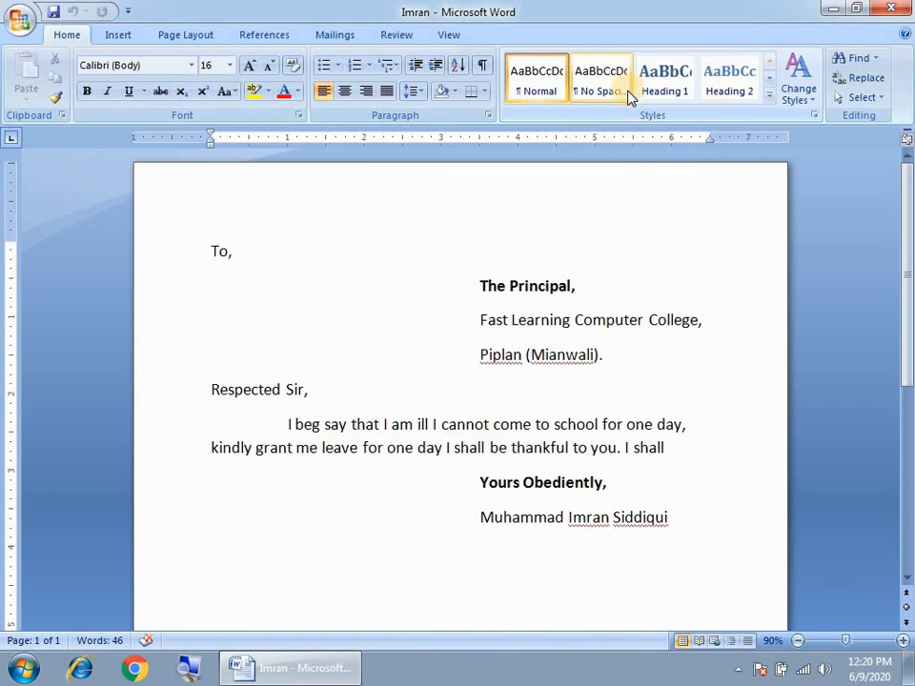
key("ctrl+w")
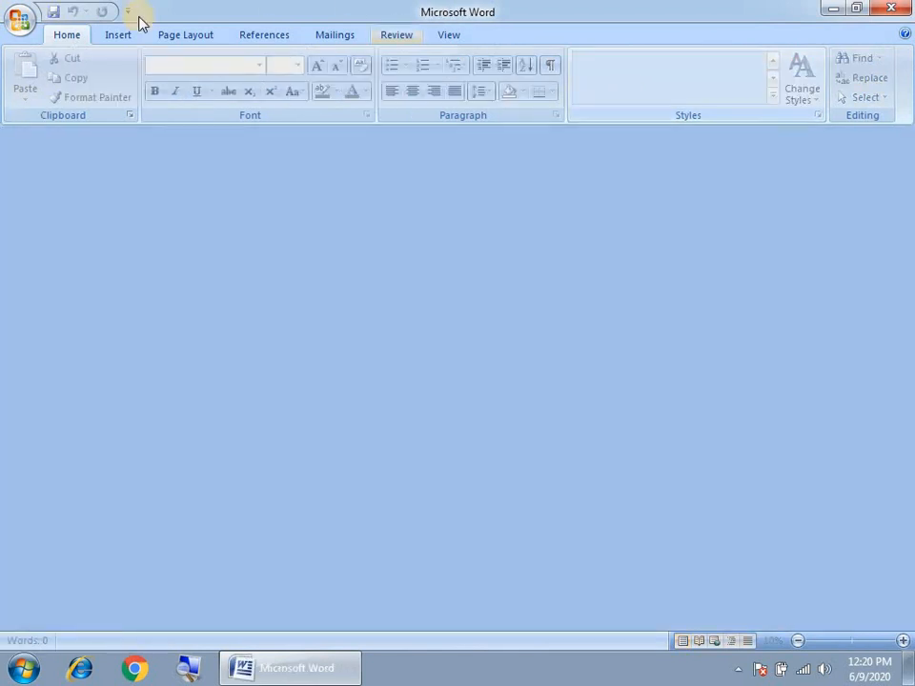
Create a blank document and type 'Fast Learning Computer College' at font size 25
left_click(19, 19)
left_click(44, 64)
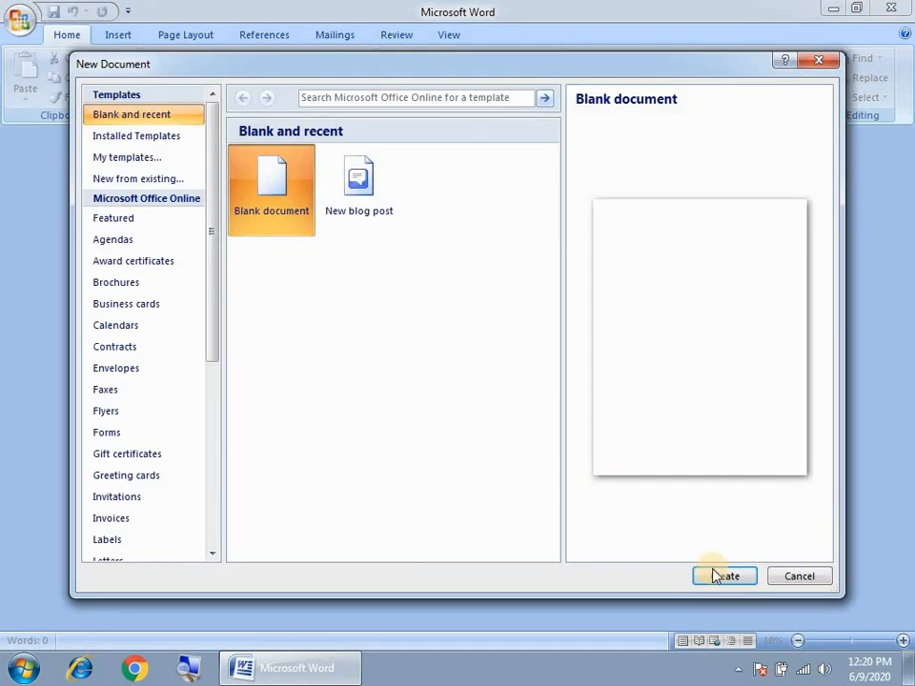
left_click(712, 575)
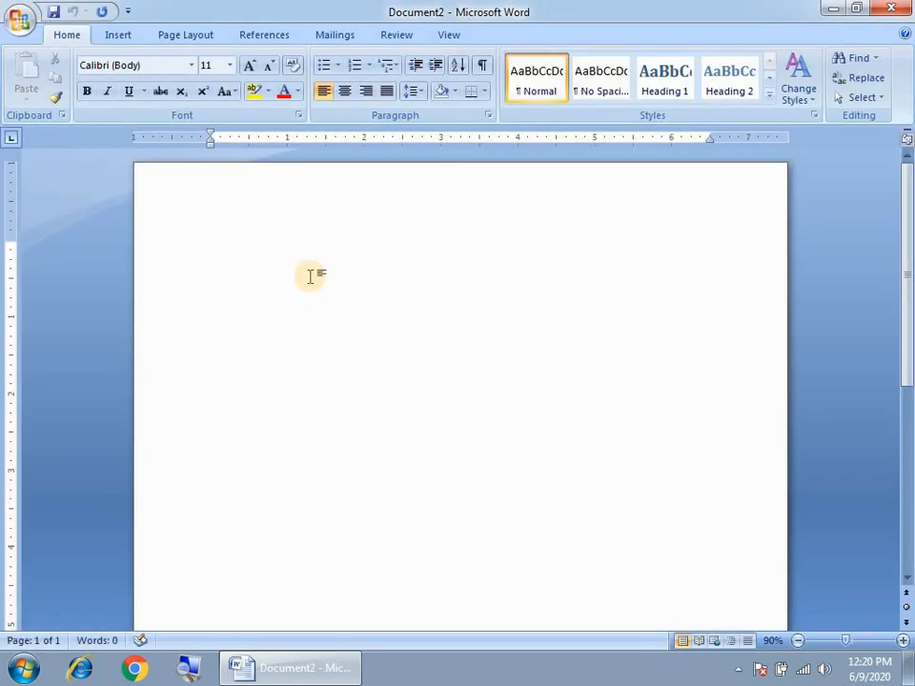
key("ctrl+bracketright")
key("ctrl+bracketright")
key("ctrl+bracketright")
key("ctrl+bracketright")
key("ctrl+bracketright")
key("ctrl+bracketright")
key("ctrl+bracketright")
key("ctrl+bracketright")
key("ctrl+bracketright")
key("ctrl+bracketright")
key("ctrl+bracketright")
key("ctrl+bracketright")
key("ctrl+bracketright")
key("ctrl+bracketright")
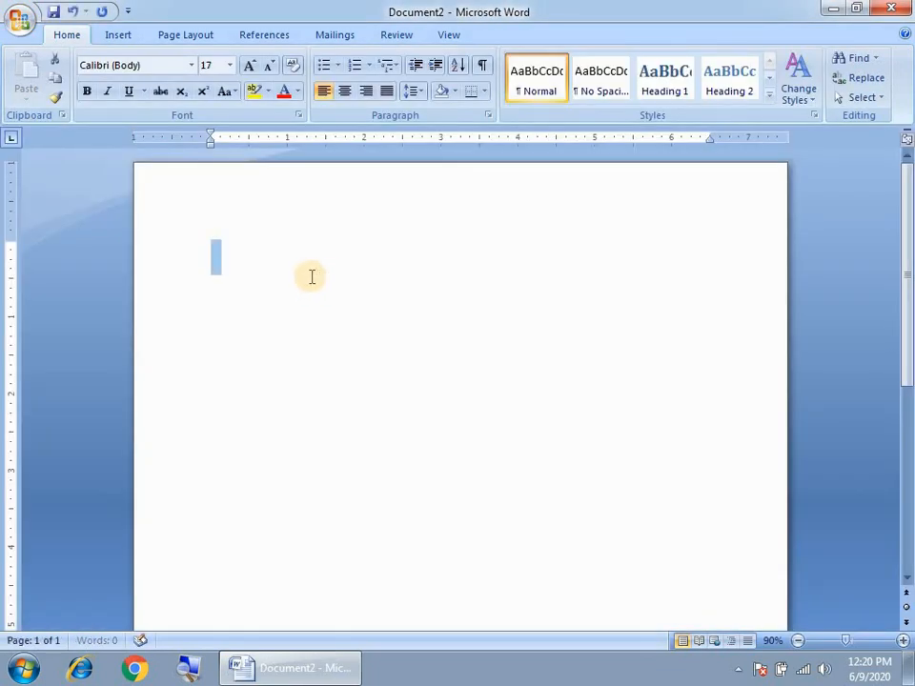
type("Fast Le")
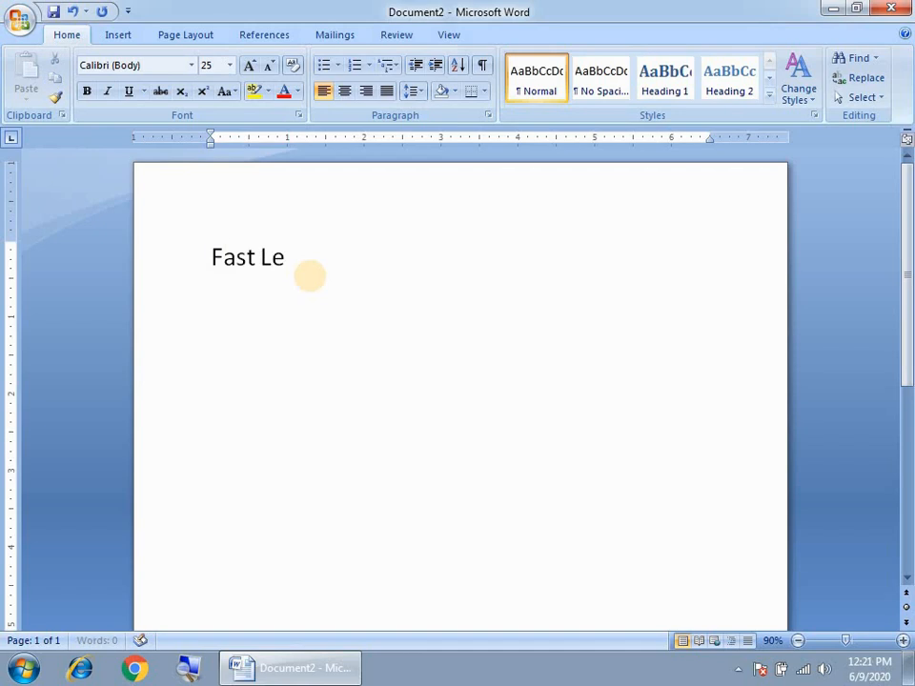
type("arning Compute")
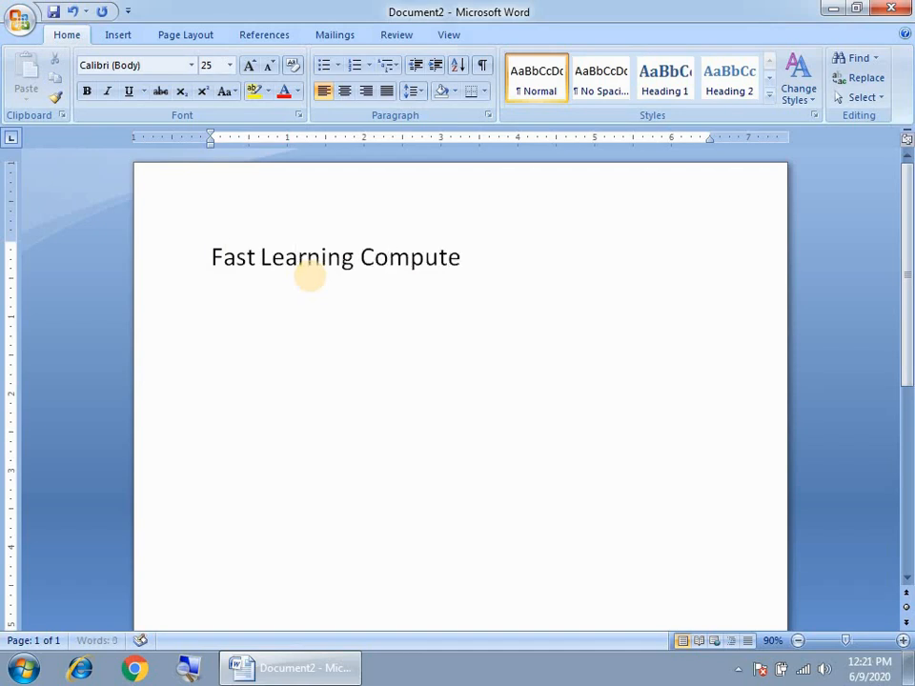
type("r College")
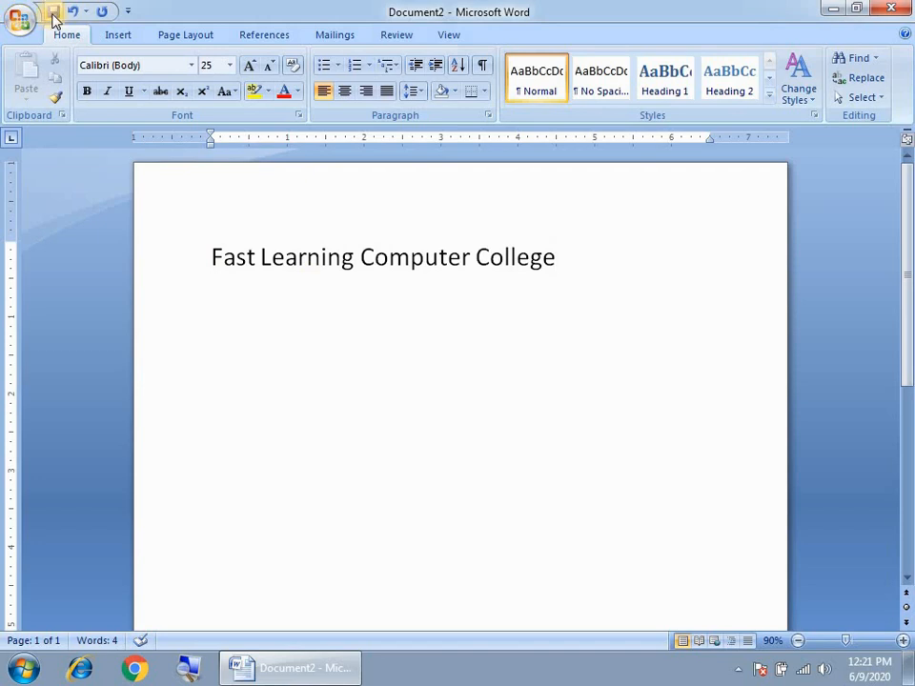
left_click(373, 466)
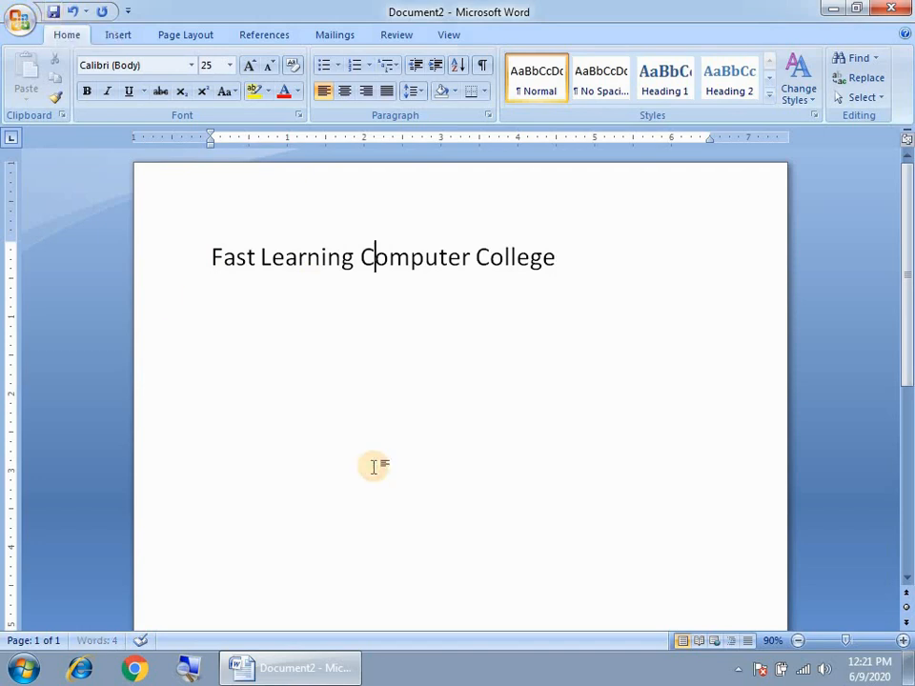
key("ctrl+s")
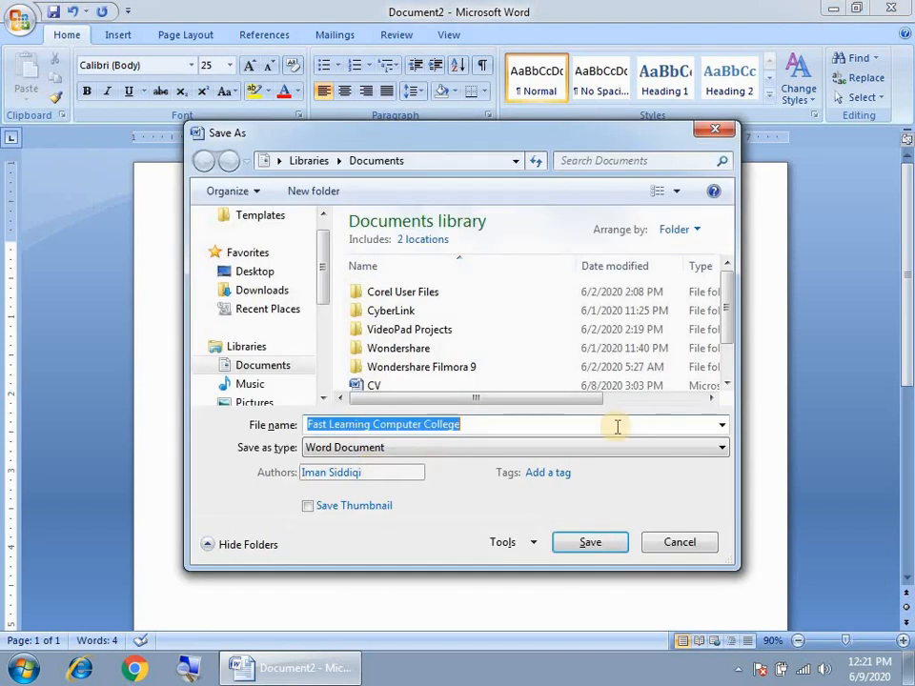
left_click(694, 551)
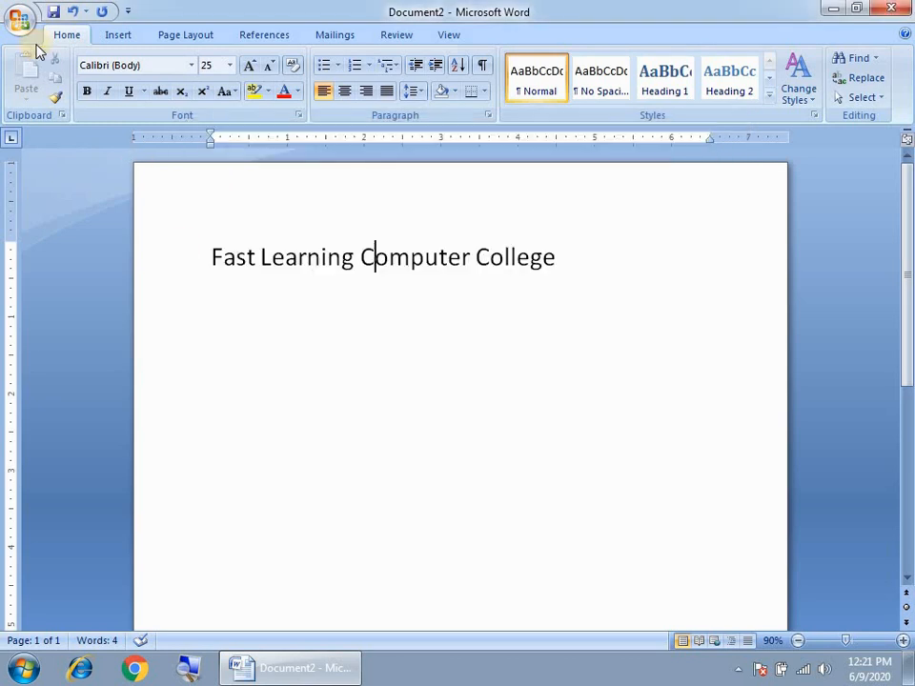
left_click(22, 19)
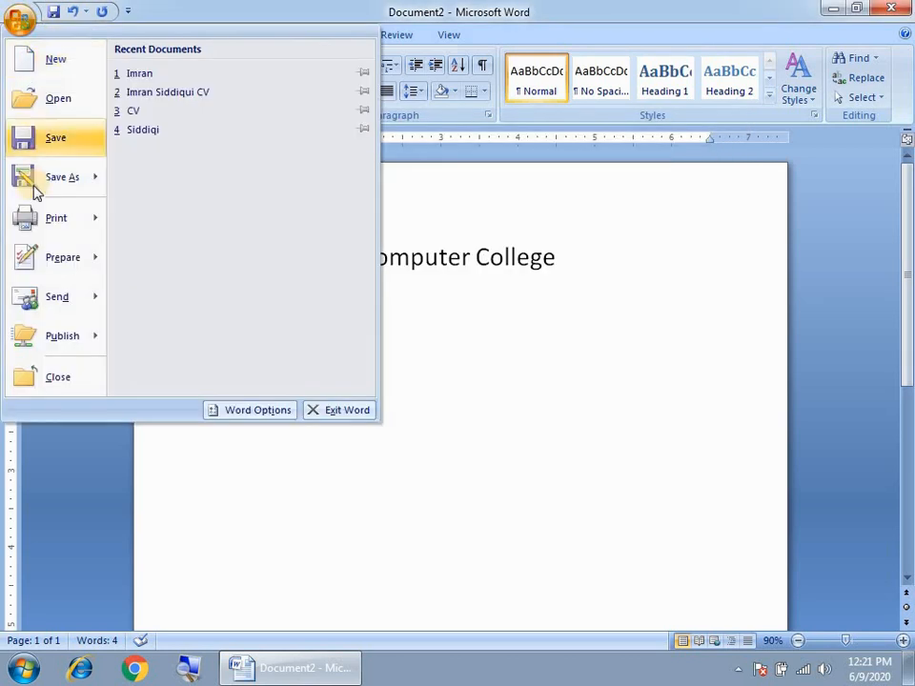
left_click(59, 143)
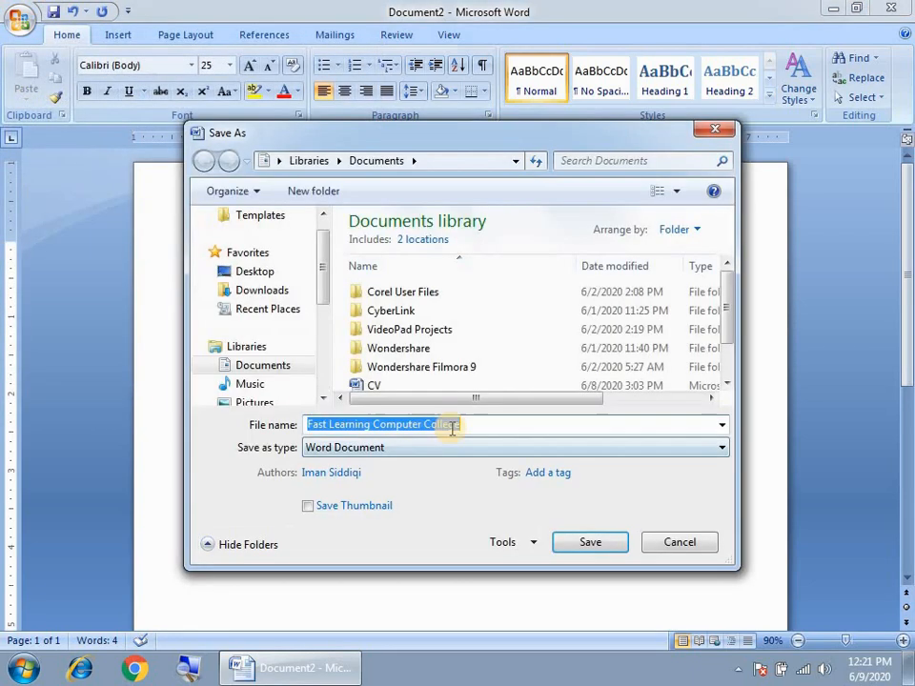
left_click_drag(473, 425, 287, 425)
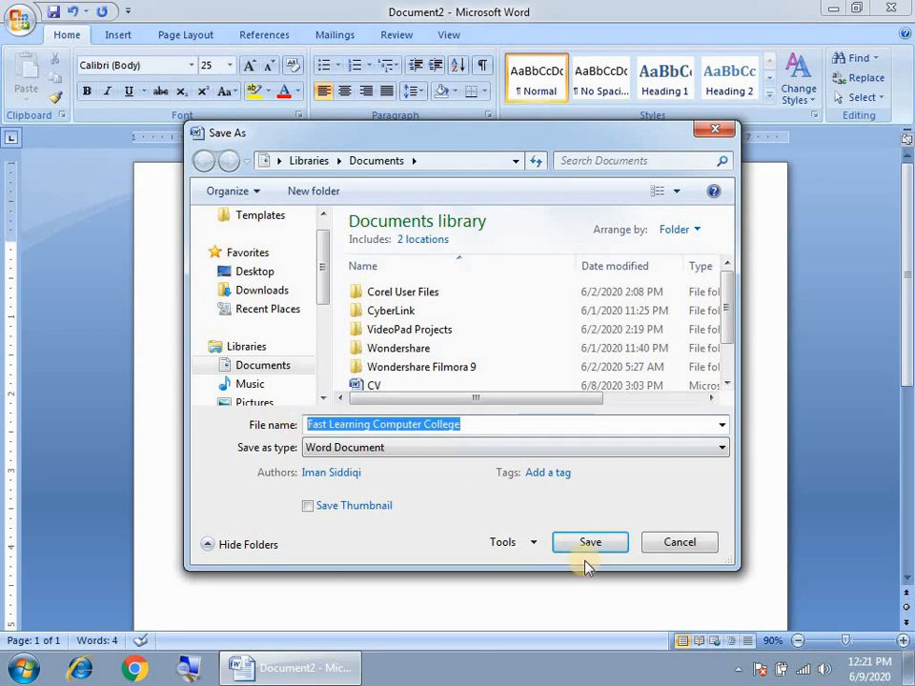
left_click(677, 543)
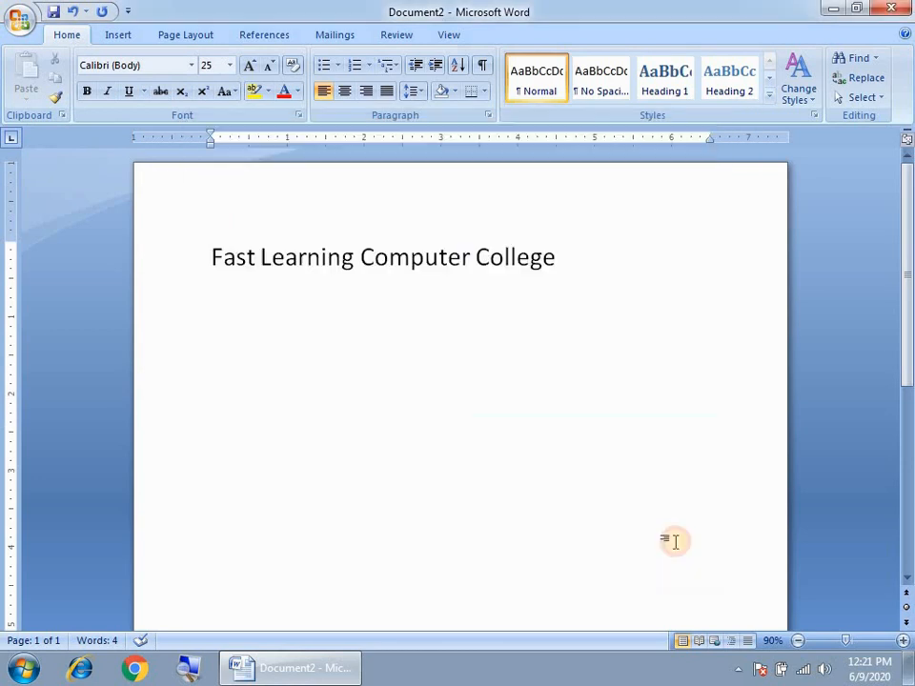
left_click(19, 27)
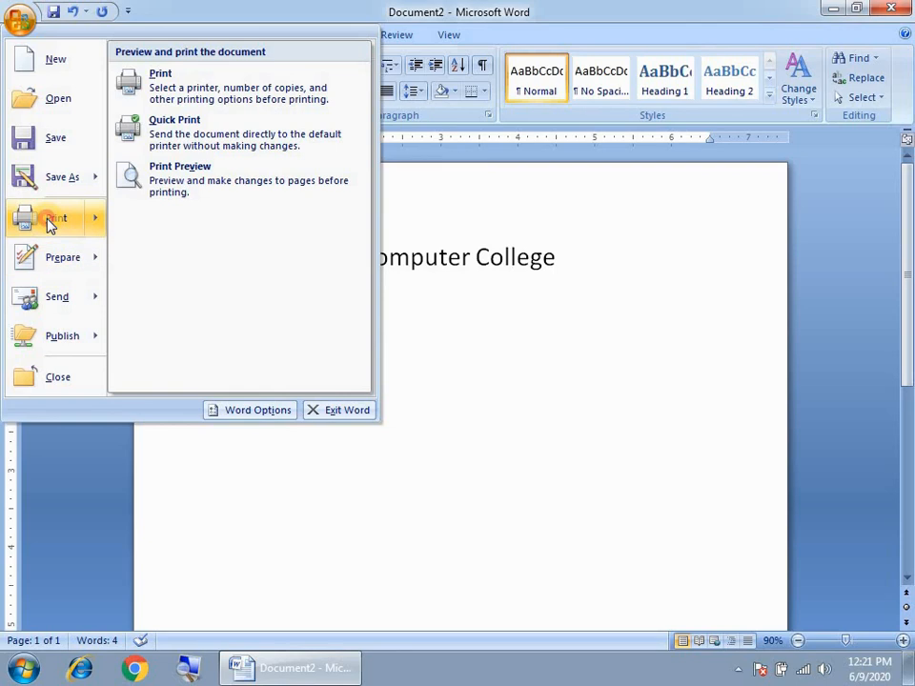
Select Microsoft XPS Document Writer as the printer in the Print dialog
left_click(47, 221)
left_click_drag(387, 179, 345, 108)
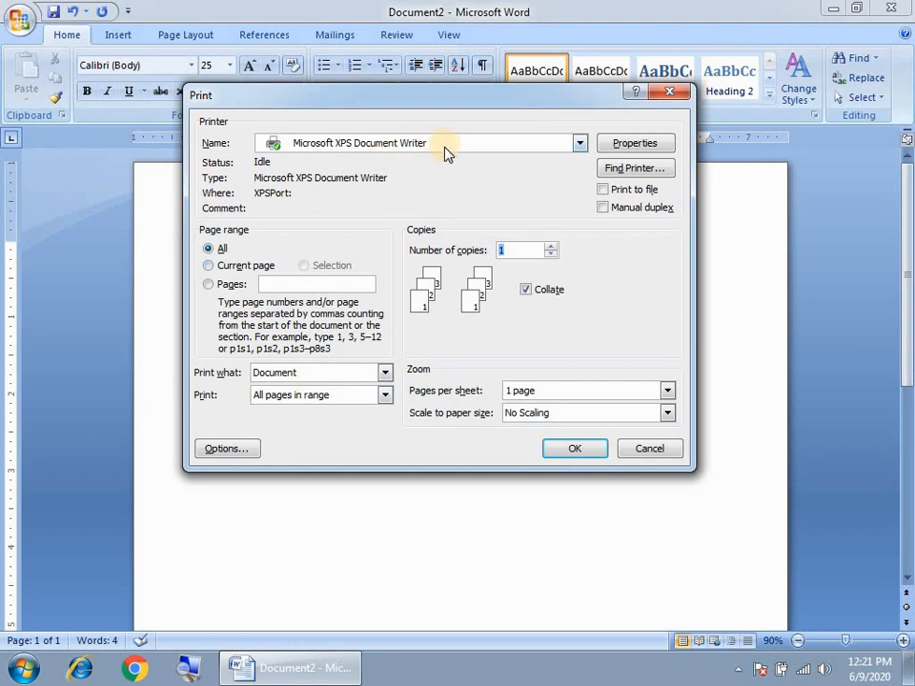
left_click_drag(458, 101, 473, 198)
left_click(496, 243)
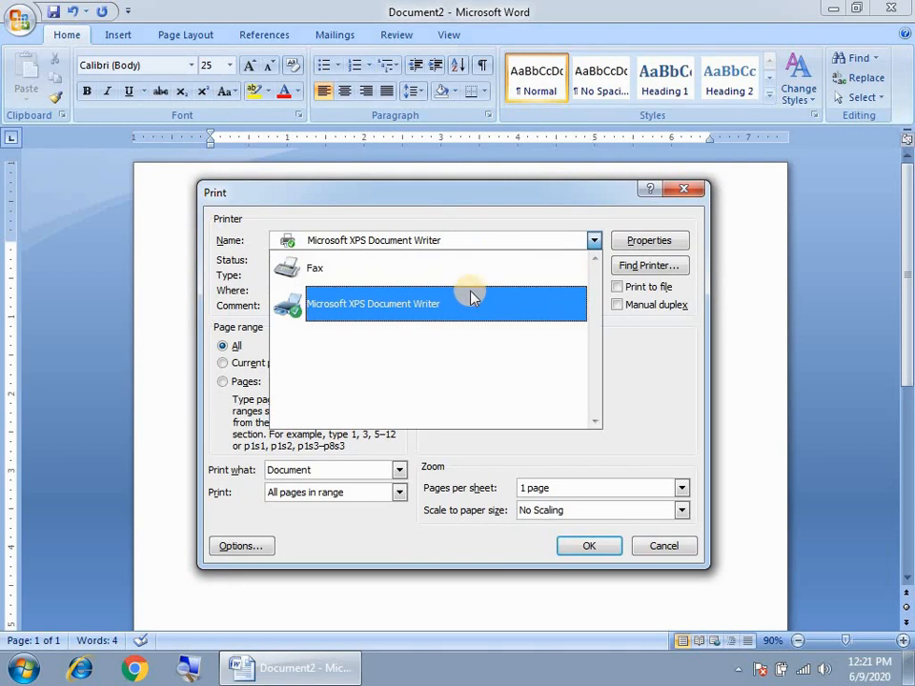
left_click(349, 290)
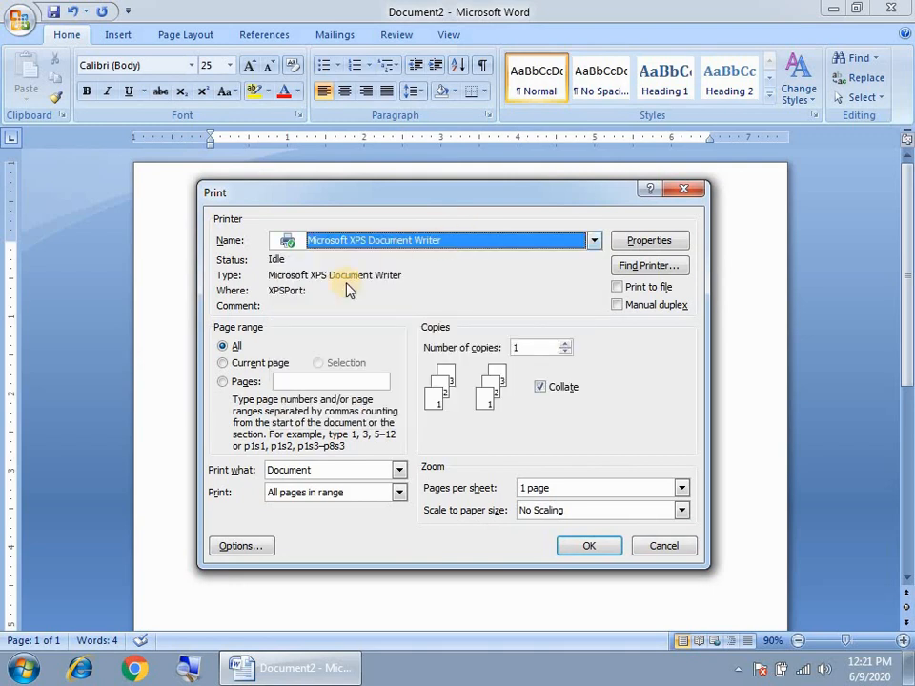
Set the print range to Pages after trying All and Current page
left_click(224, 351)
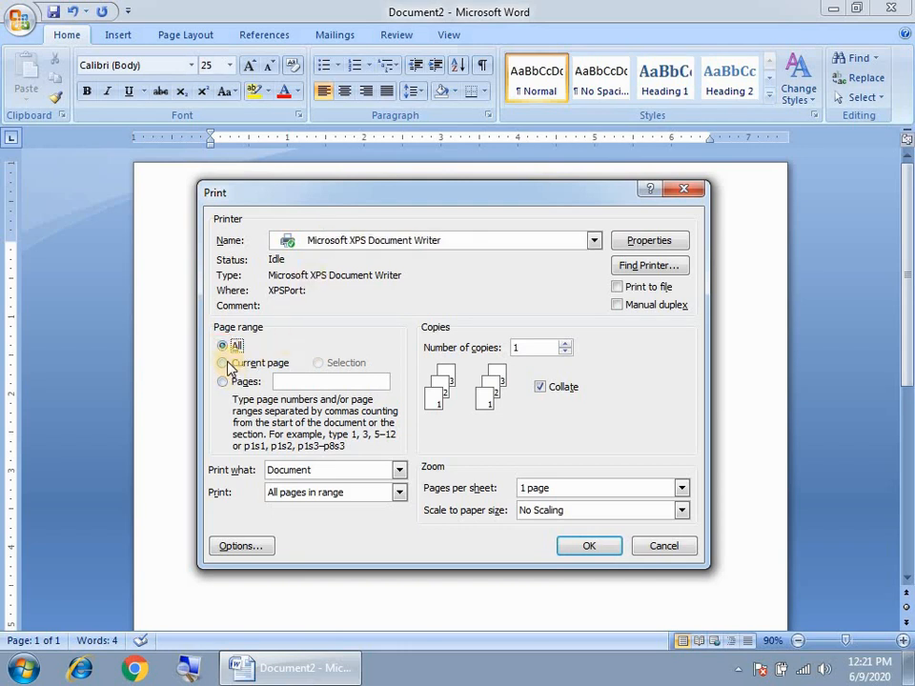
left_click(233, 365)
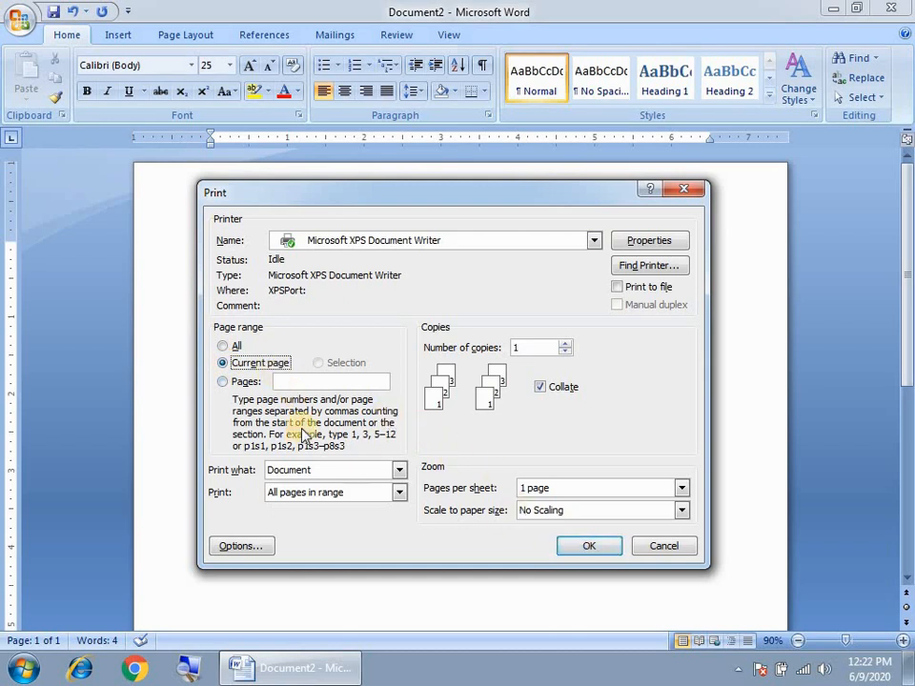
left_click(223, 381)
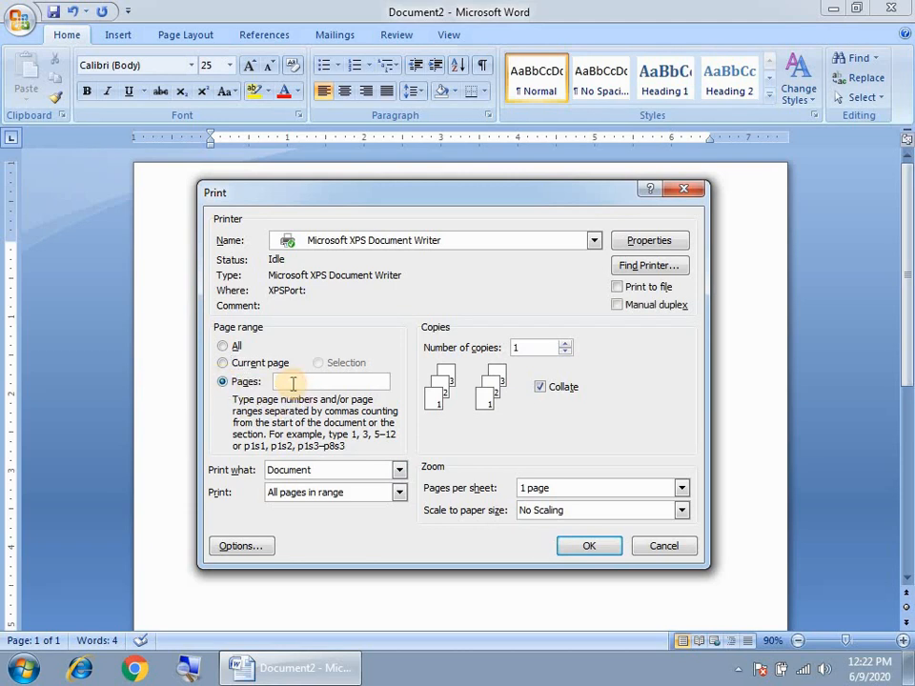
Enter page list 1,6,10,45-50, then cancel out of the Print dialog
type("1")
type(",6,10,45-50")
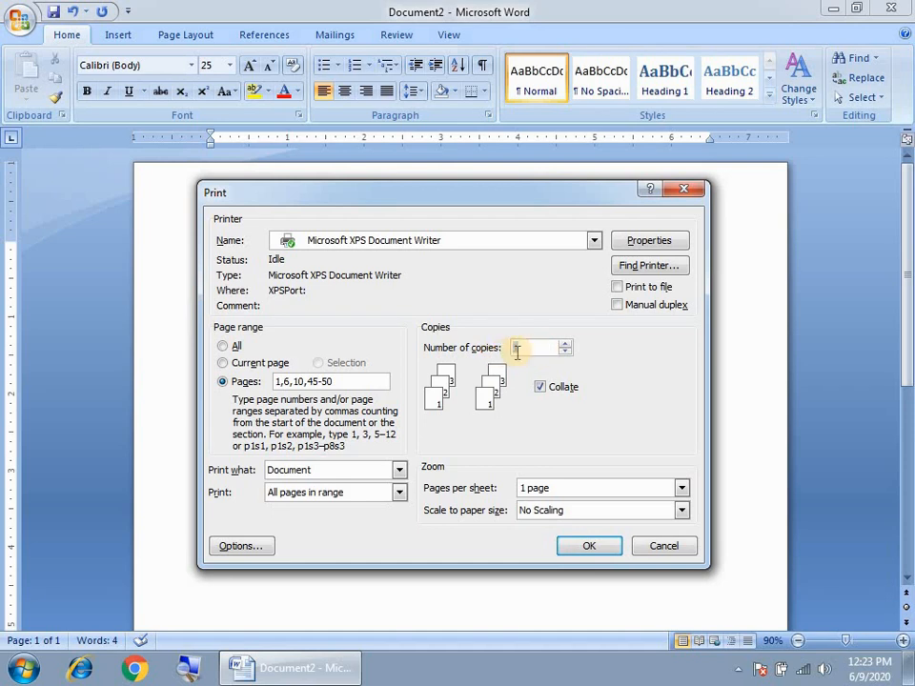
left_click(597, 557)
left_click(674, 547)
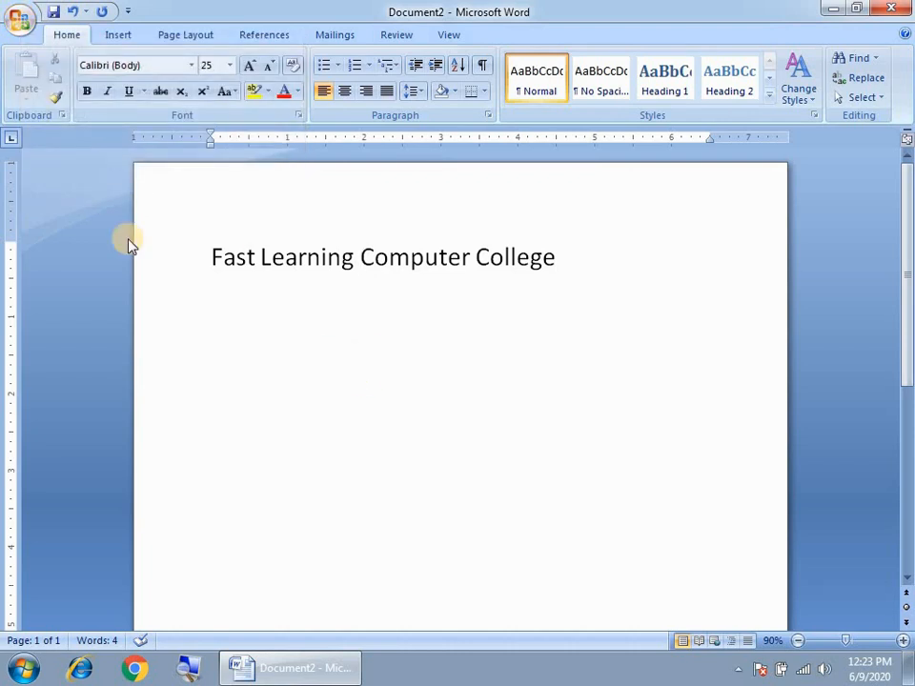
Look through the Office Button's Prepare submenu twice without choosing anything
left_click(19, 21)
mouse_move(52, 267)
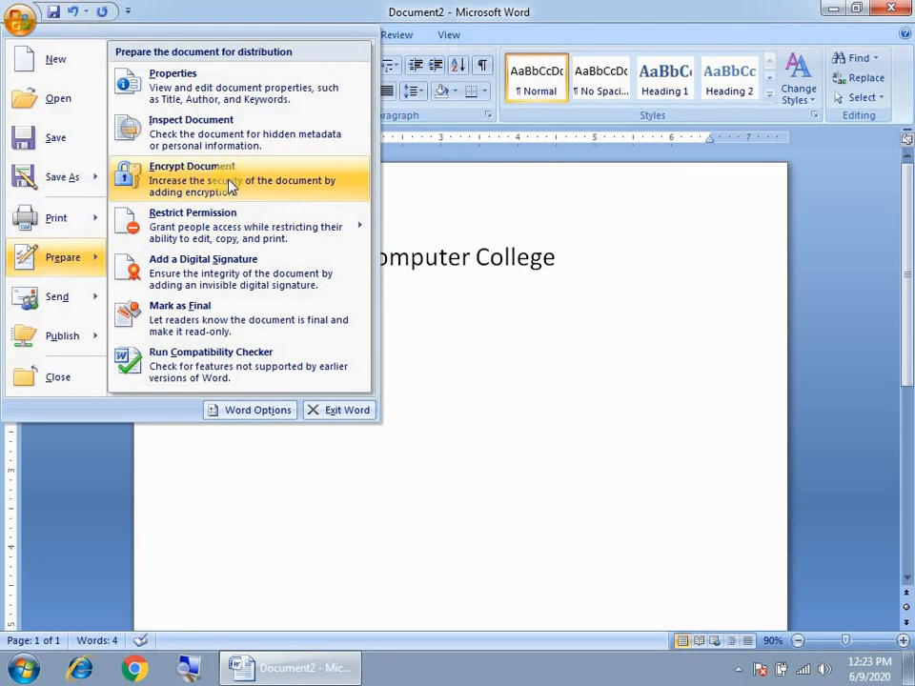
left_click(490, 311)
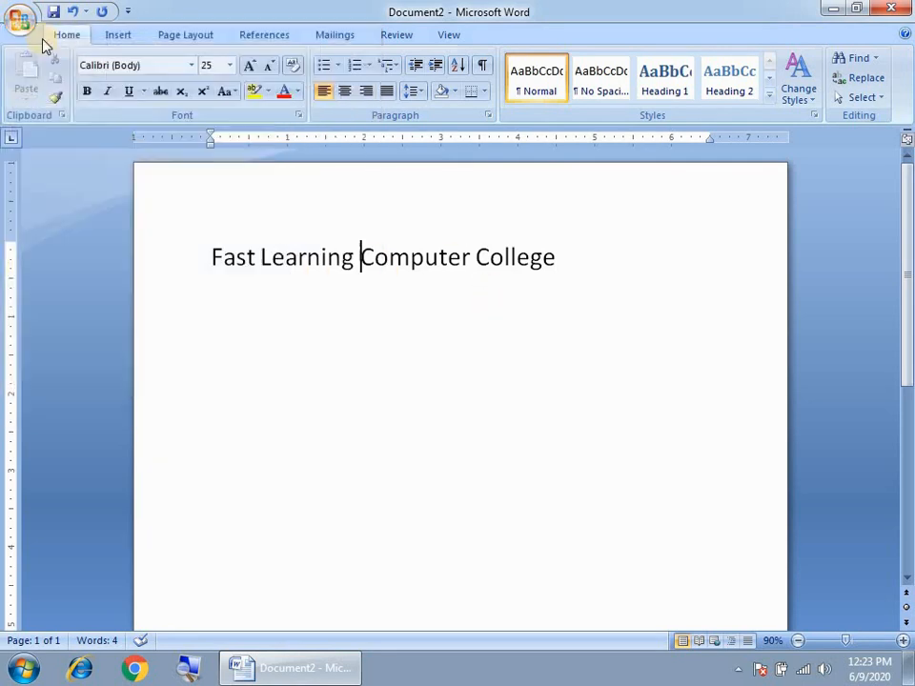
left_click(24, 24)
mouse_move(43, 260)
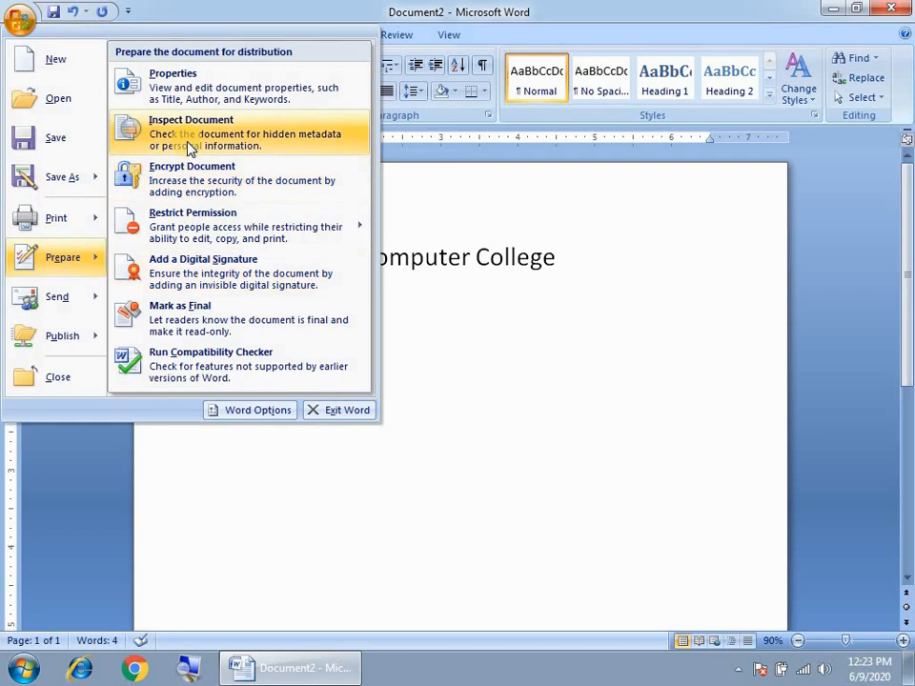
left_click(511, 302)
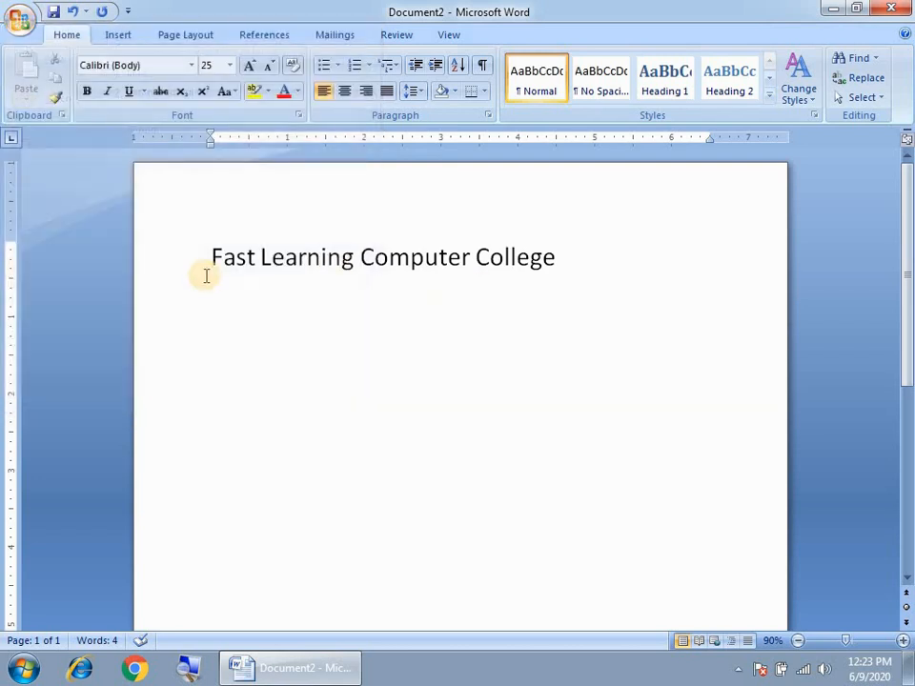
Replace the college-name line with the heading 'Fee Record'
left_click(208, 269)
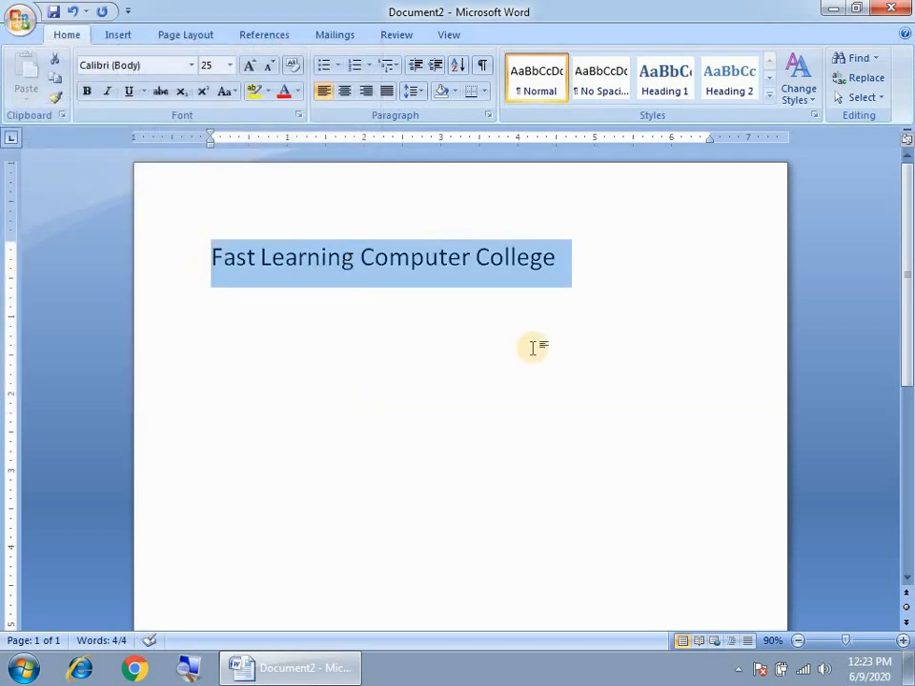
key("Delete")
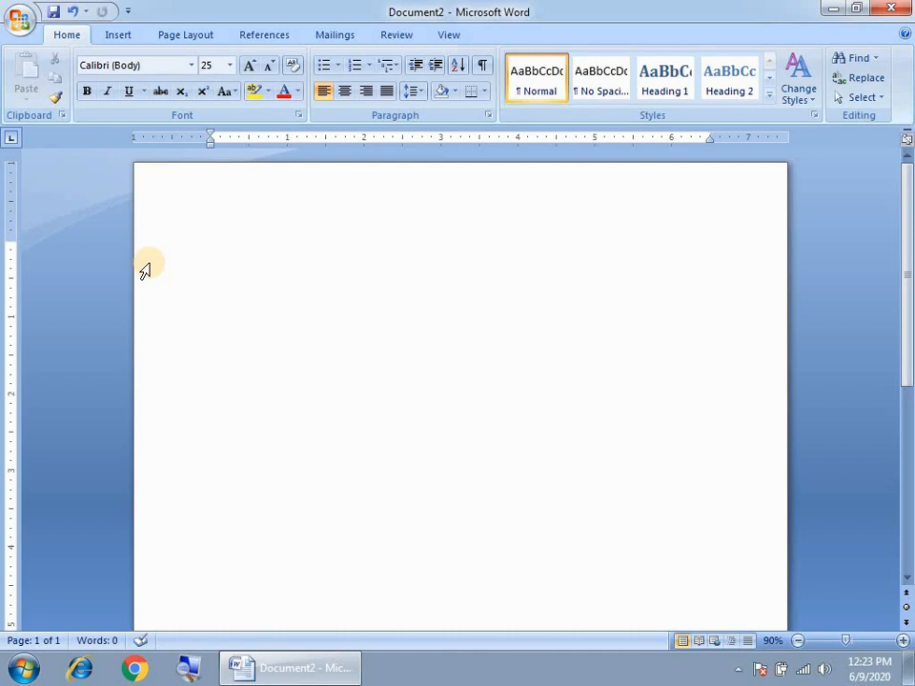
type("Fee Record")
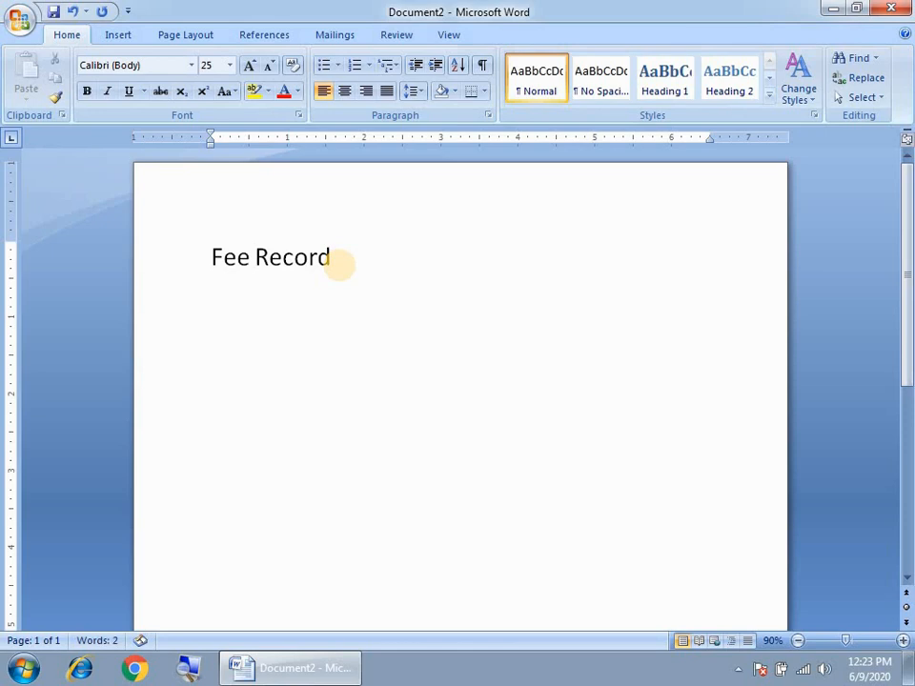
Switch to the Insert tab and open the Table size grid
left_click(122, 36)
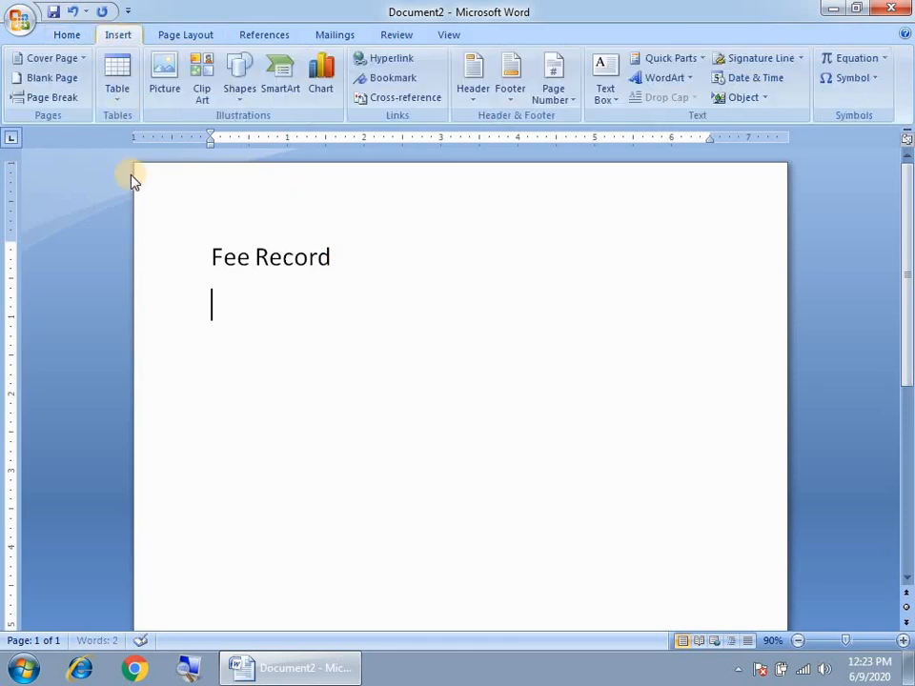
left_click(118, 92)
Insert a 9x7 table and type headers Sr, Studnent, Father, Fee
left_click(247, 239)
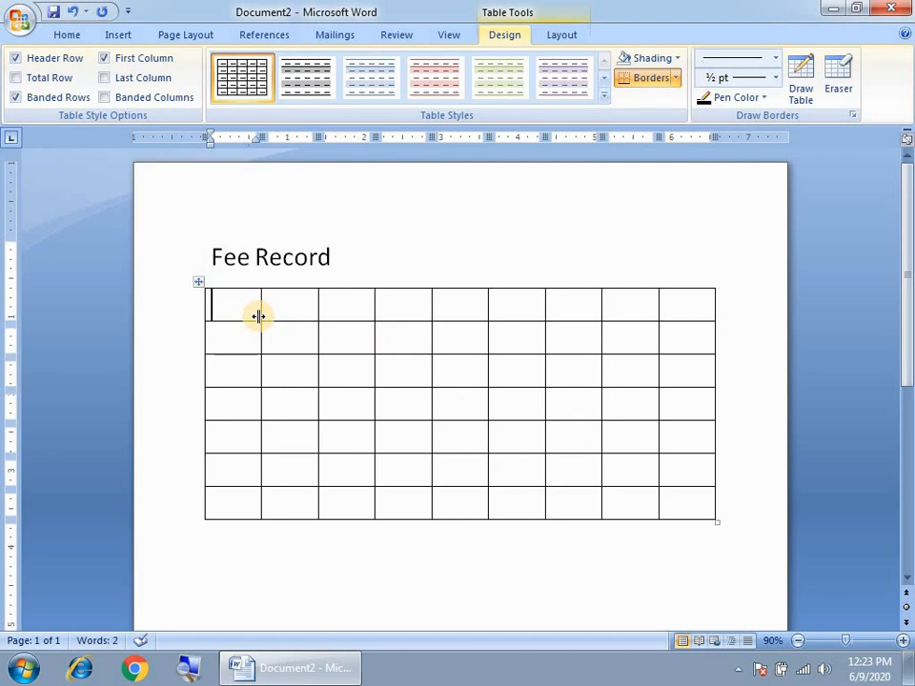
type("Name")
key("Tab")
type("Stu")
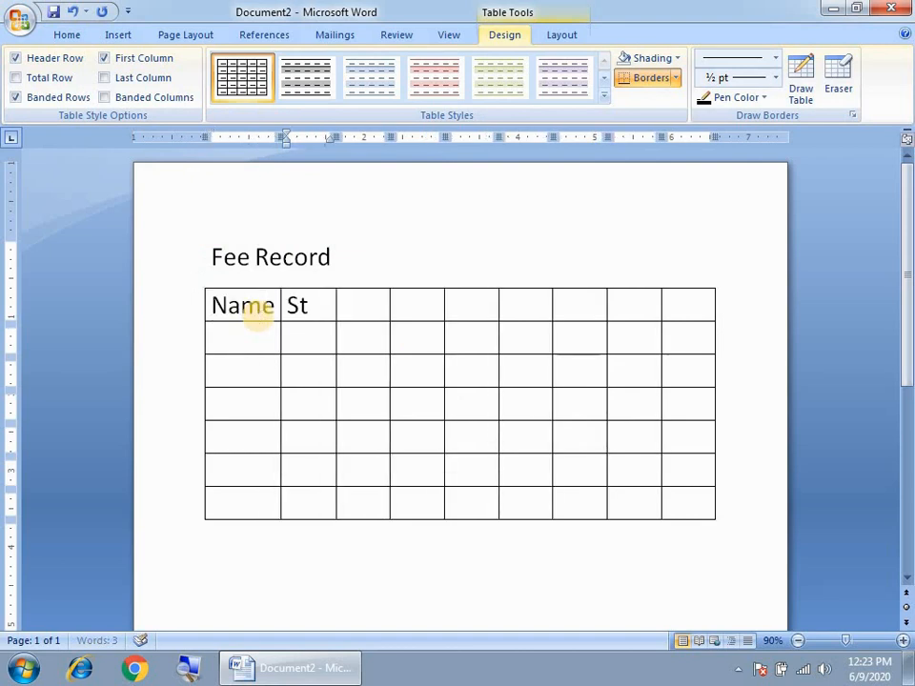
key("BackSpace")
key("BackSpace")
key("BackSpace")
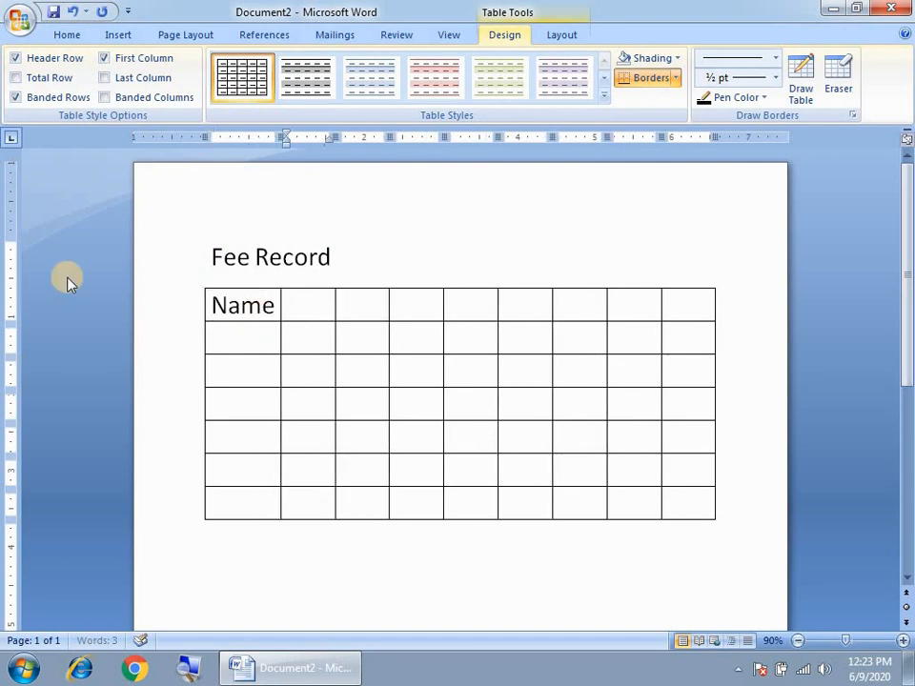
double_click(243, 305)
type("Sr")
key("Tab")
type("Studnent")
key("Tab")
type("Father")
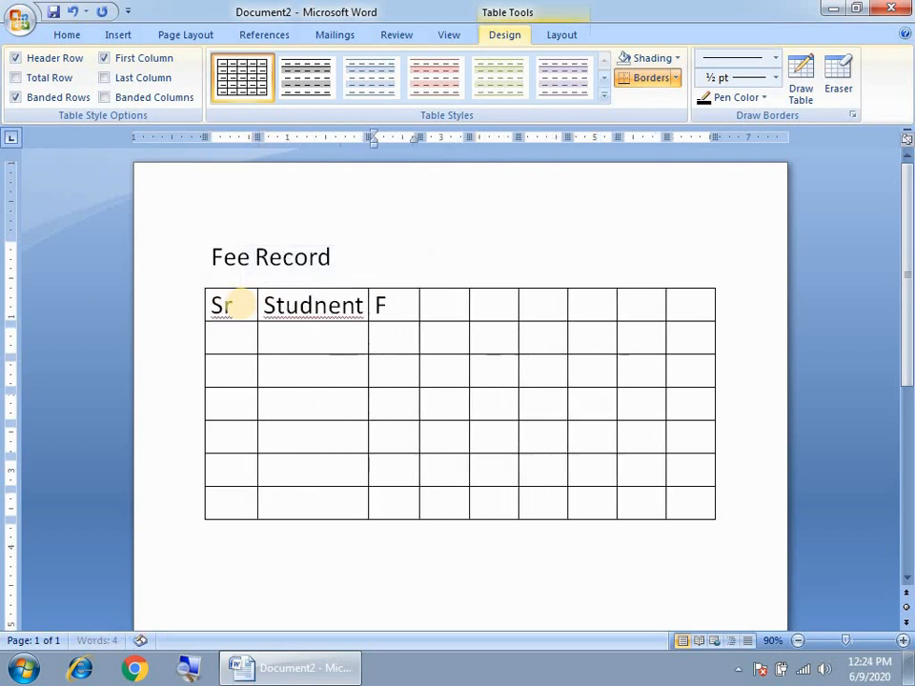
key("Tab")
type("Fe")
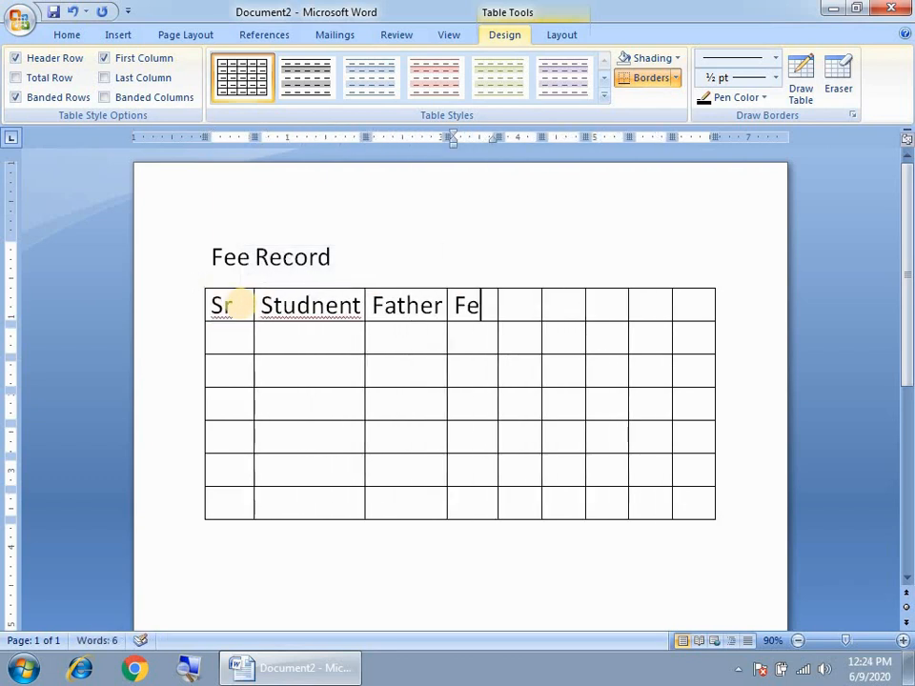
type("e")
Number the Sr column's data rows 1, 2, 3 and 4
left_click(219, 332)
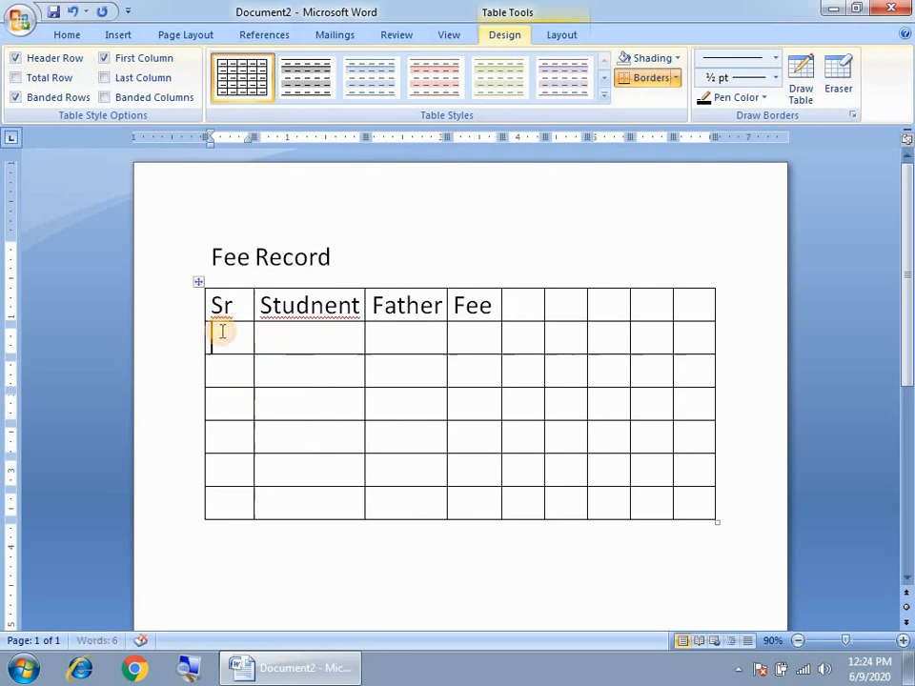
type("1")
key("Down")
type("2")
key("Down")
type("3")
key("Down")
type("4")
Fill the first row's student and father names and set its fee to 1000
left_click(316, 334)
type("Imran")
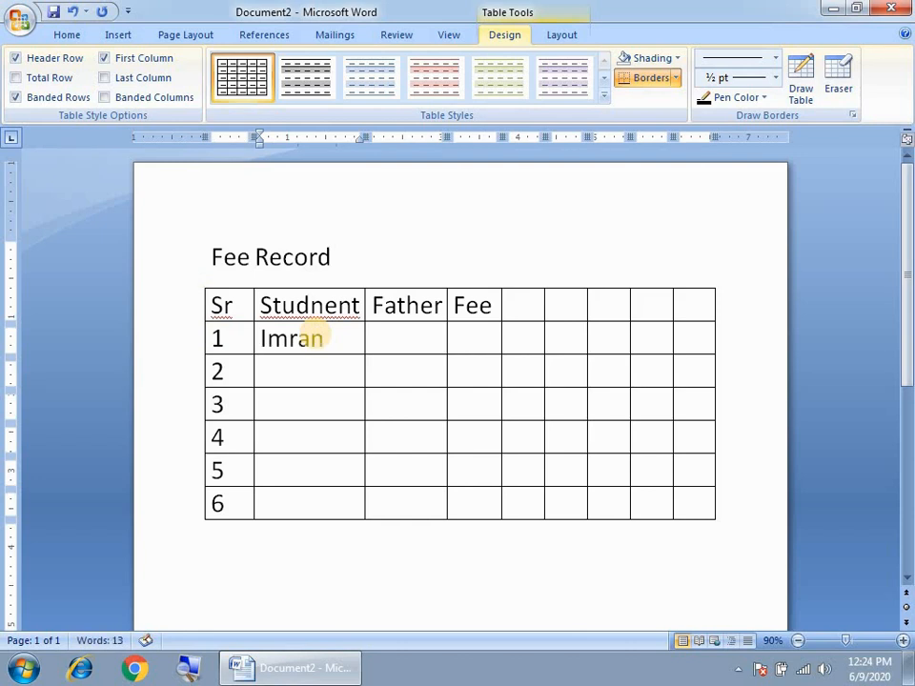
key("Tab")
type("Habib")
key("Tab")
type("500")
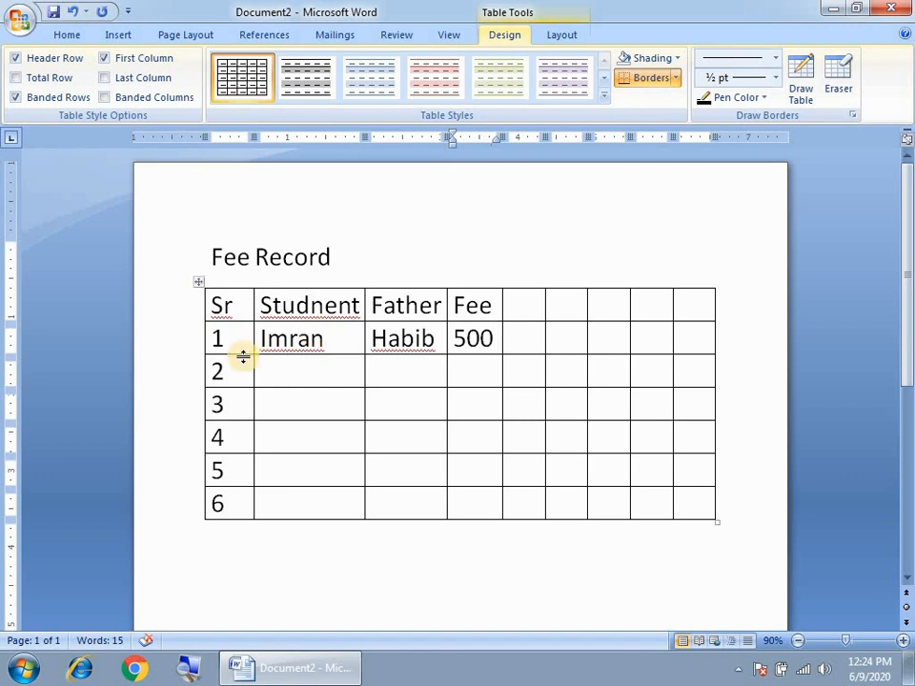
left_click_drag(464, 341, 453, 340)
type("3")
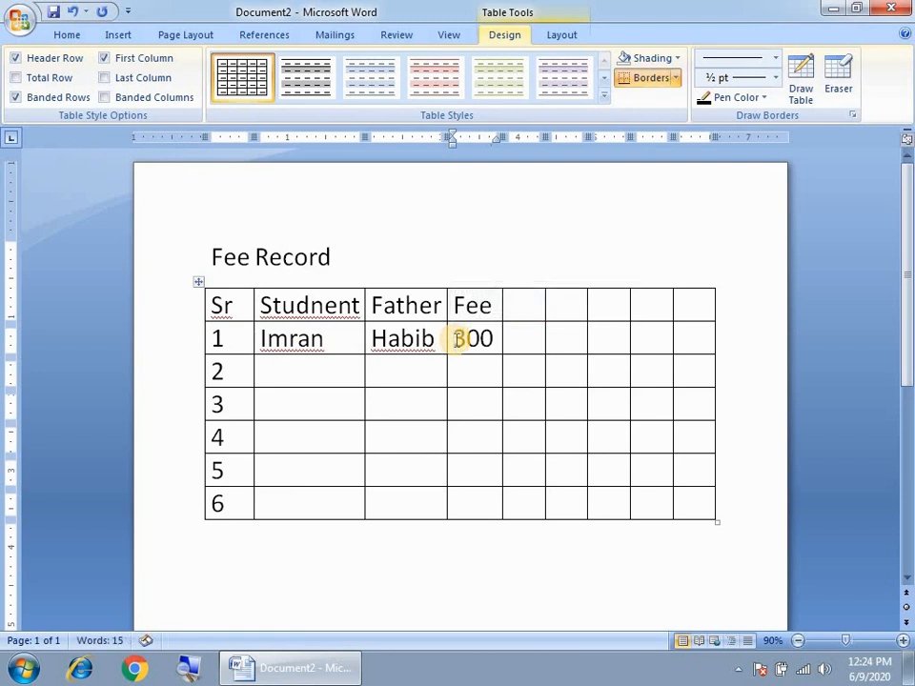
key("BackSpace")
type("10")
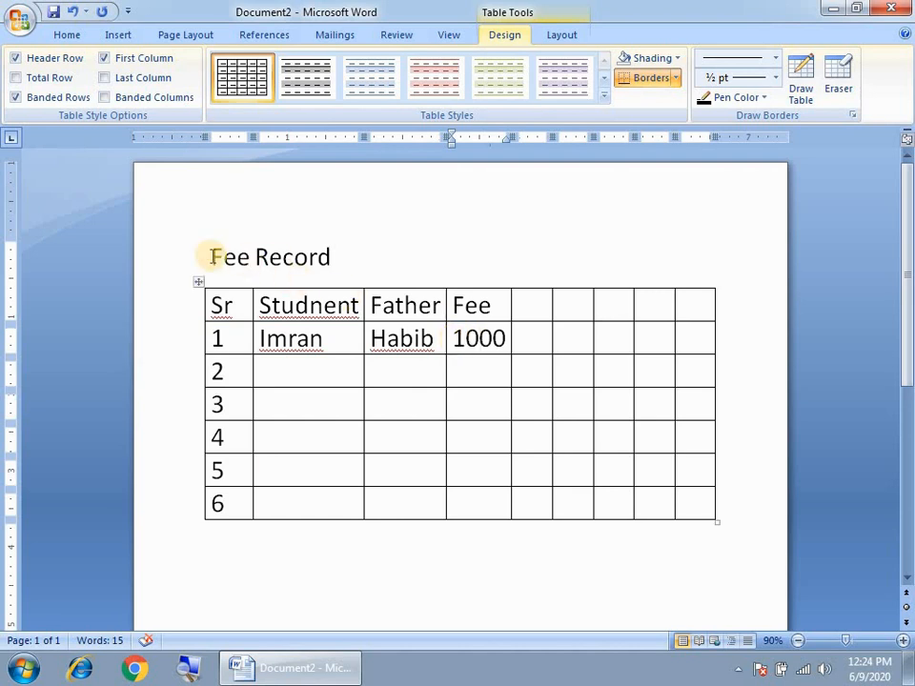
left_click_drag(244, 282, 468, 504)
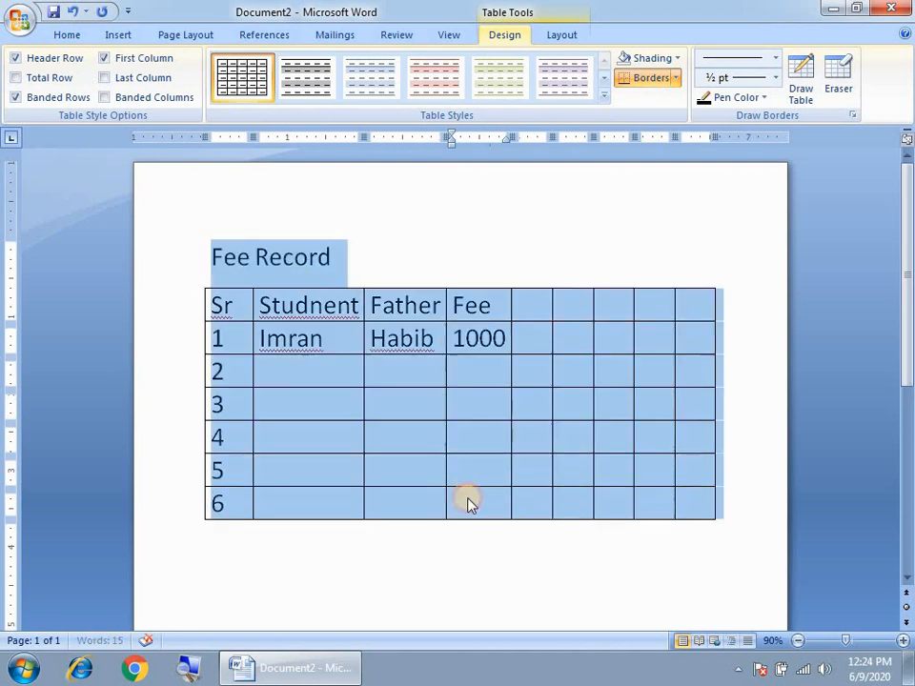
key("Right")
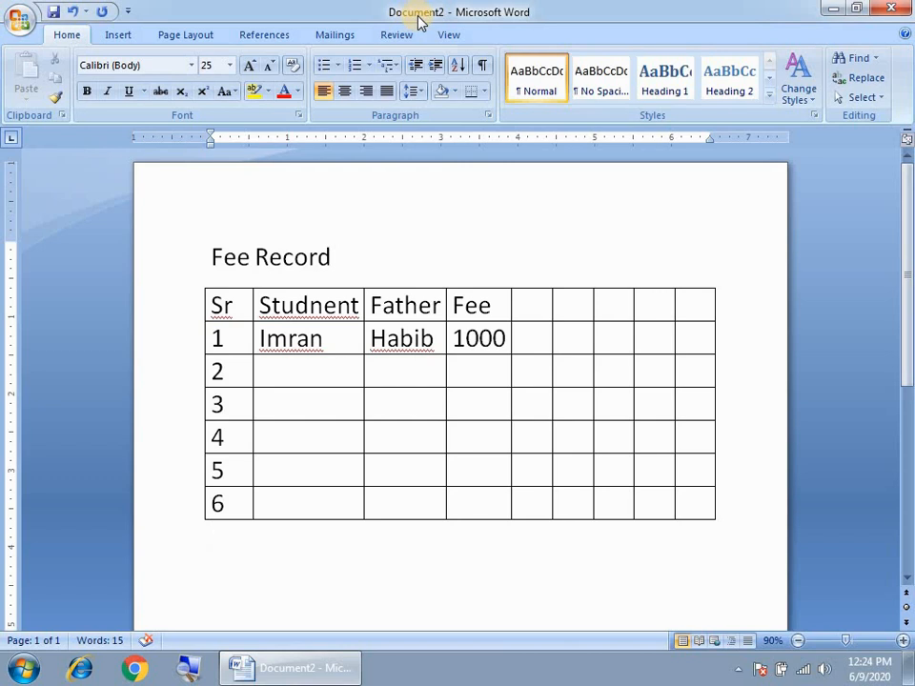
Save the document as 'Fee Record' in the Documents library
left_click(19, 19)
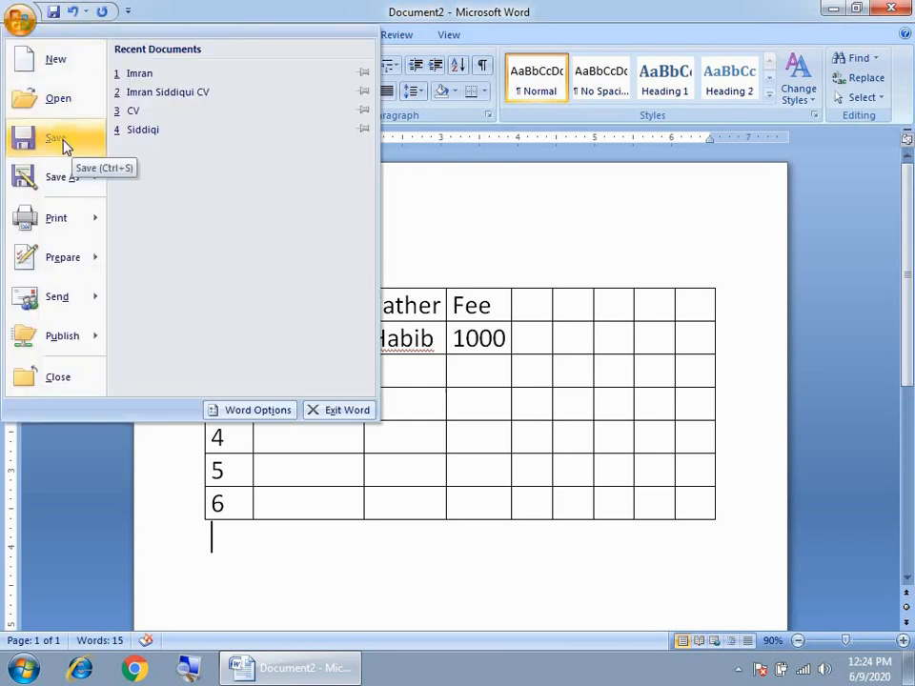
left_click(495, 257)
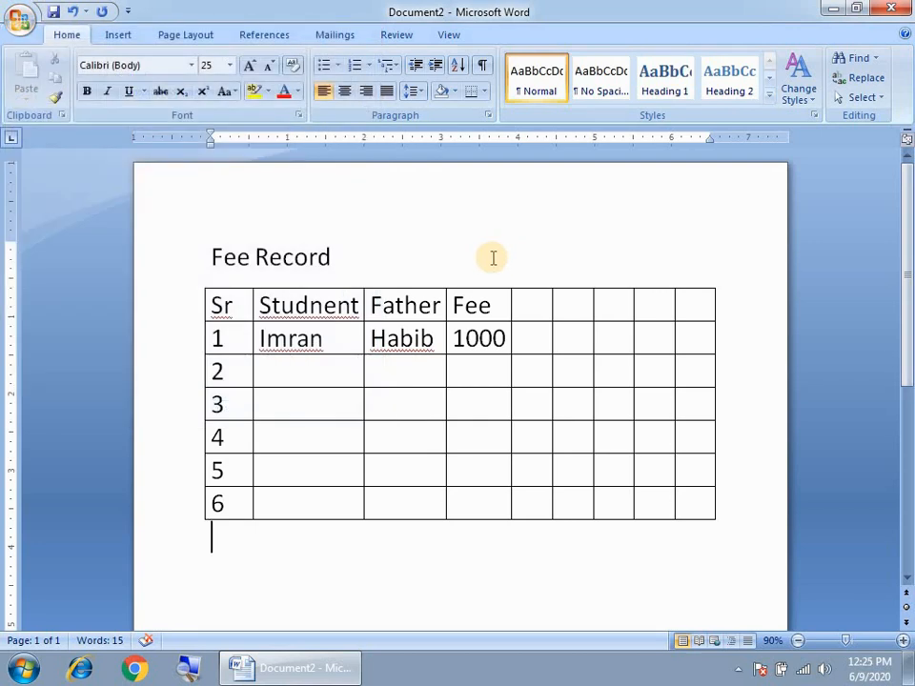
key("ctrl+s")
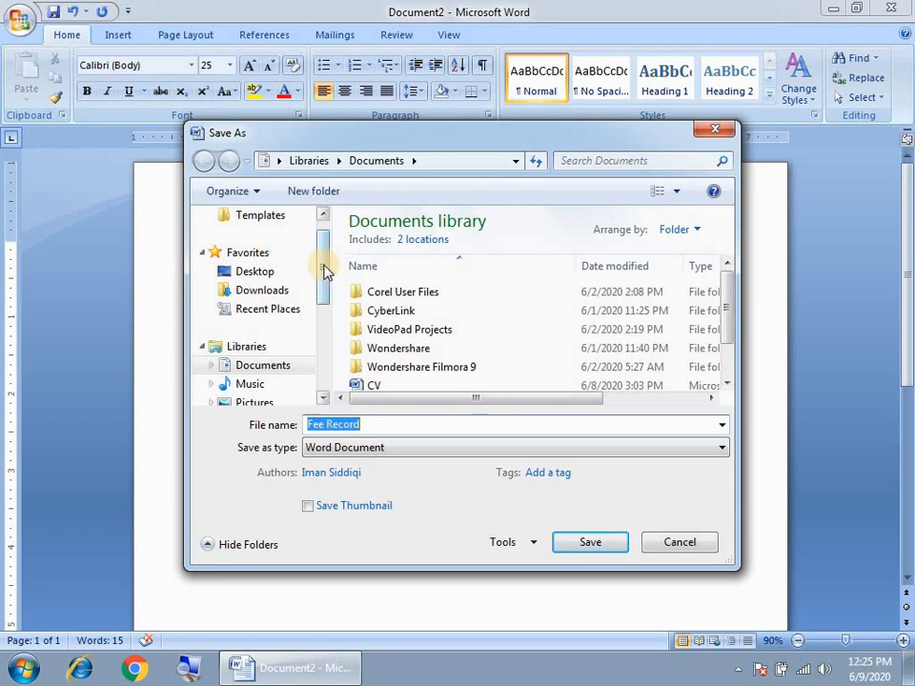
scroll(254, 327, "down", 3)
scroll(262, 334, "up", 1)
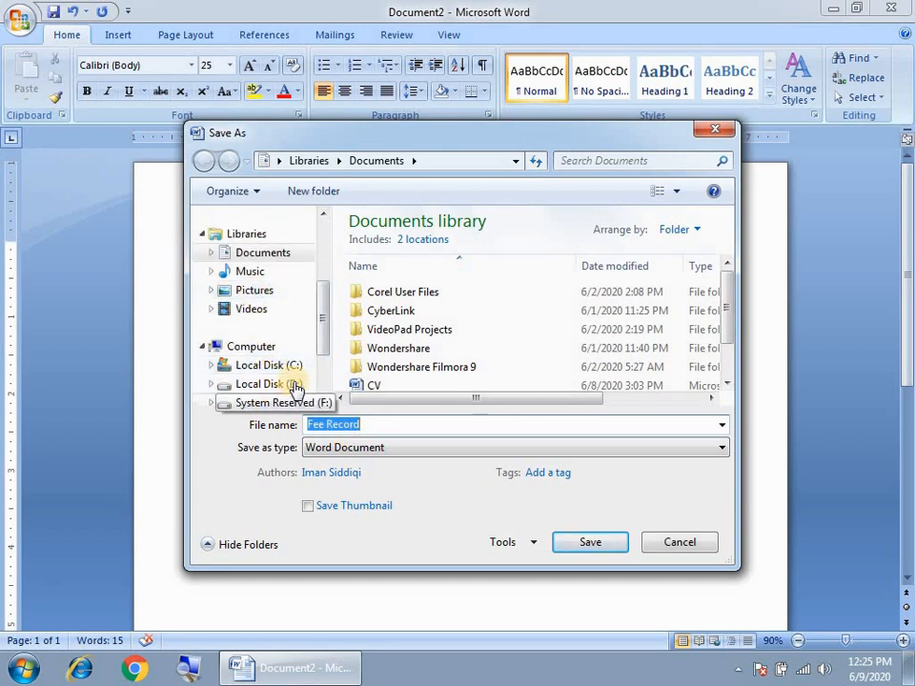
scroll(259, 327, "down", 1)
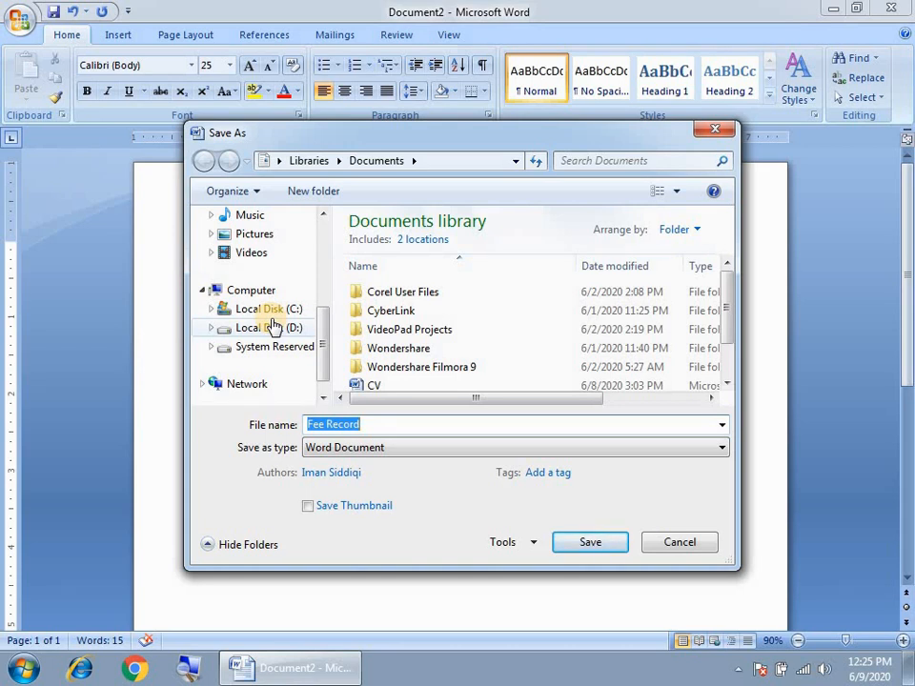
left_click(369, 425)
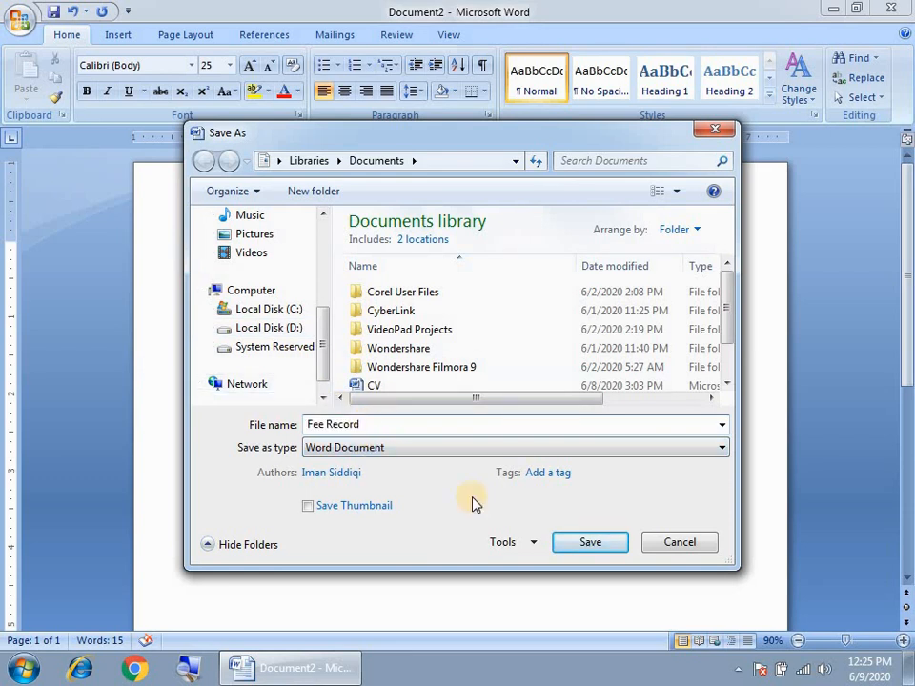
left_click(590, 547)
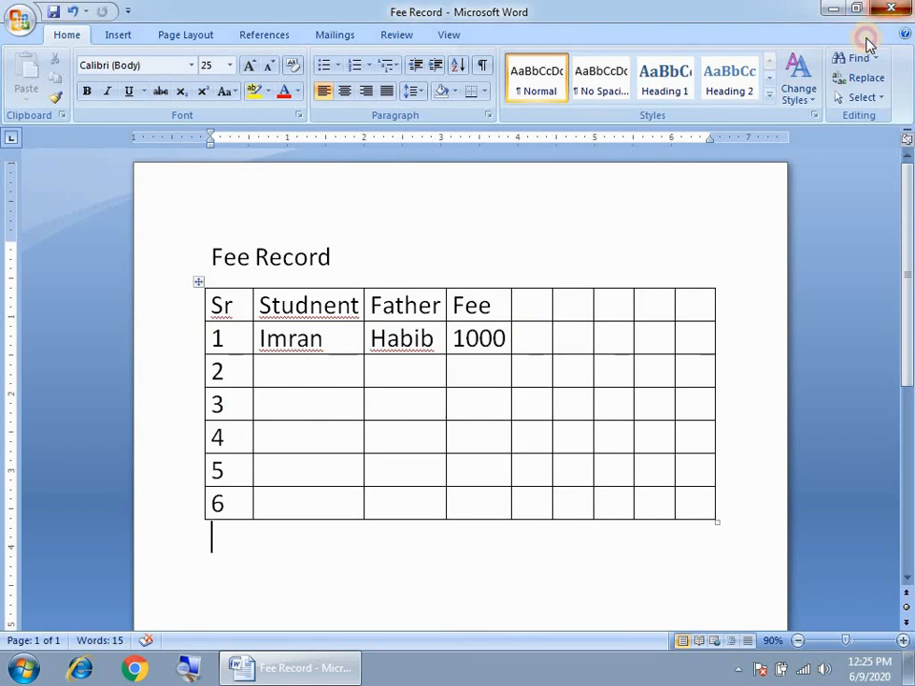
Close Word, then relaunch it with a maximized blank Document1
left_click(891, 8)
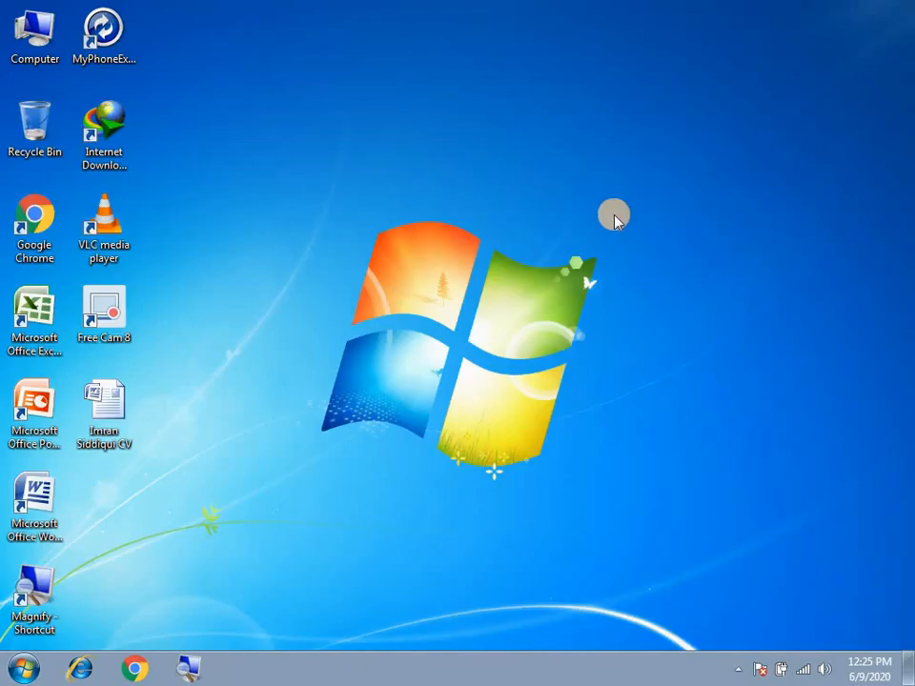
double_click(35, 500)
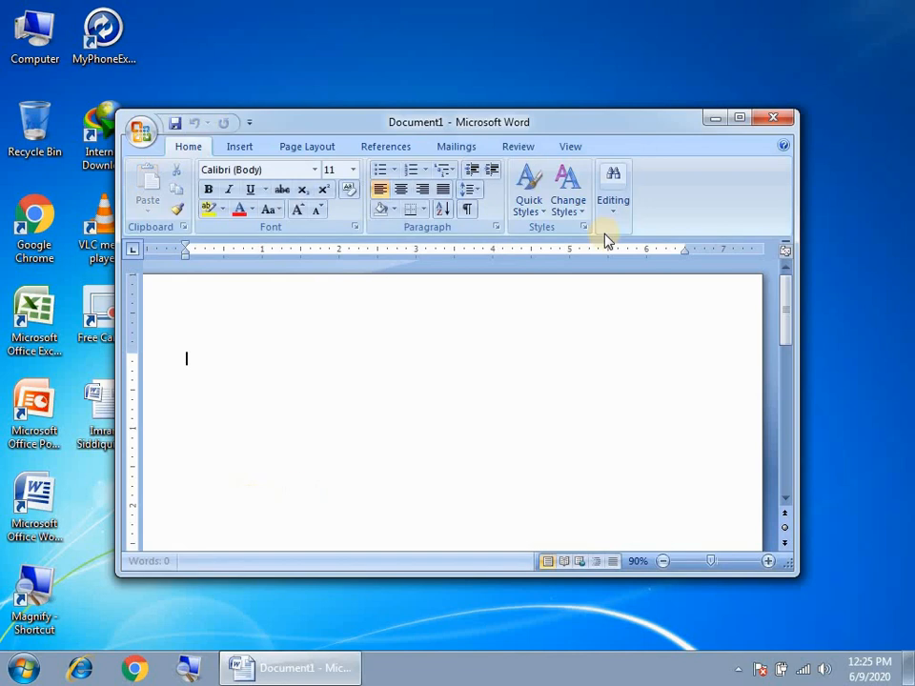
left_click(738, 117)
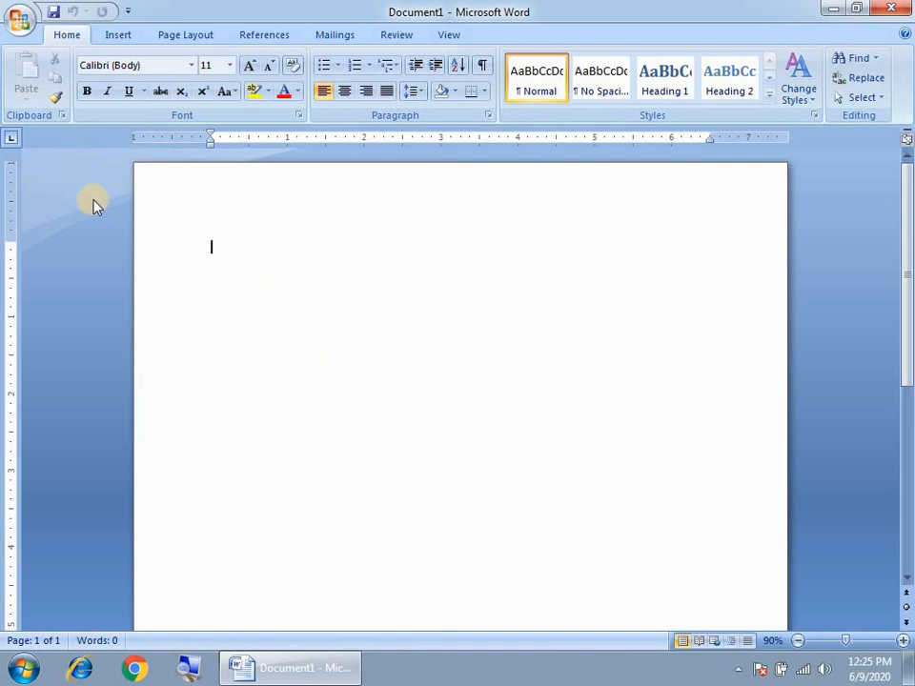
Reopen Fee Record from the Documents library with Ctrl+O and maximize its window
left_click(20, 20)
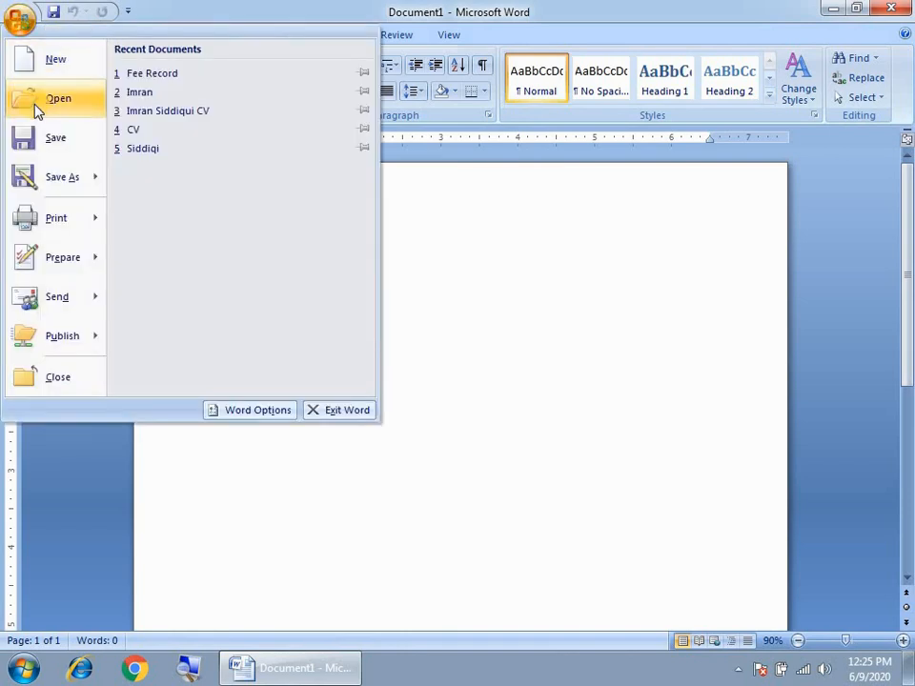
left_click(513, 327)
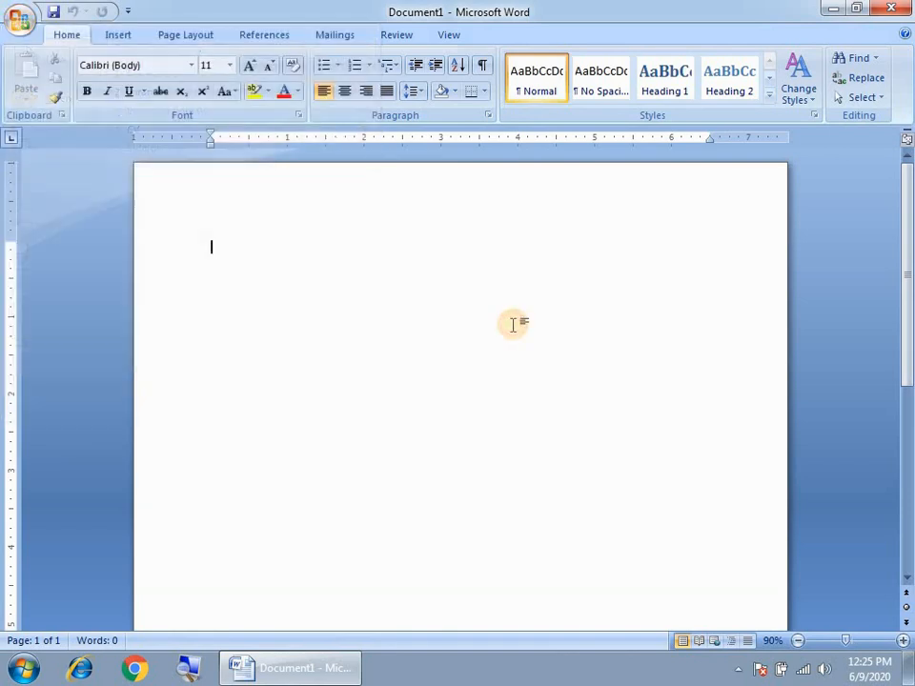
key("ctrl+o")
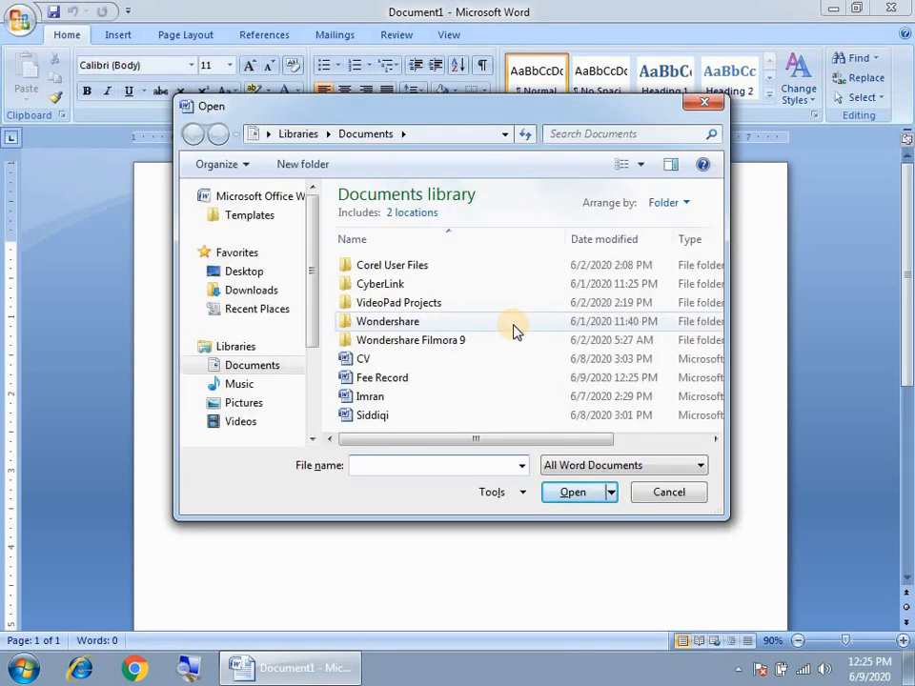
left_click(373, 378)
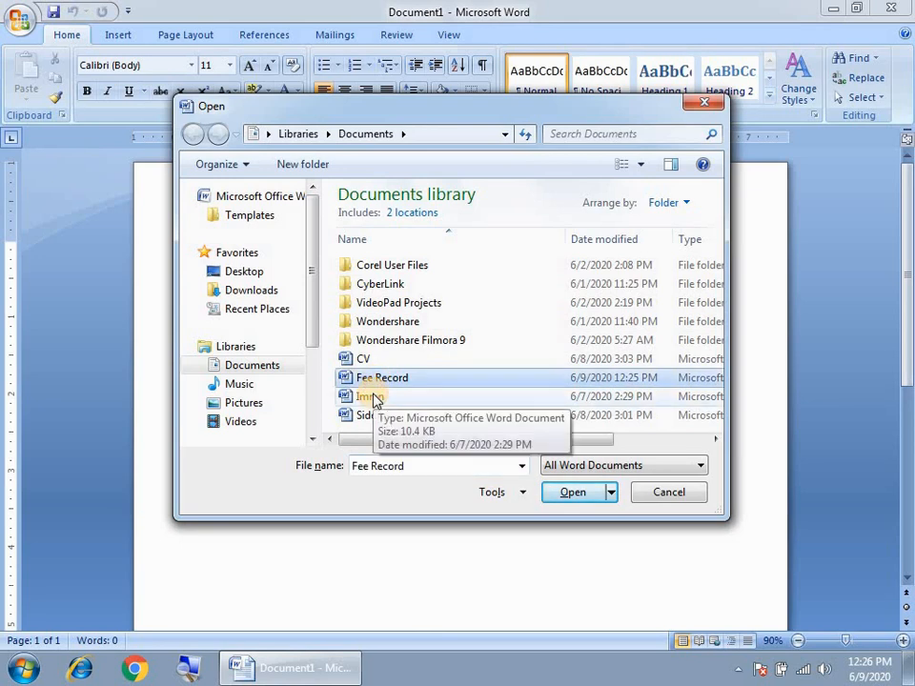
left_click(588, 497)
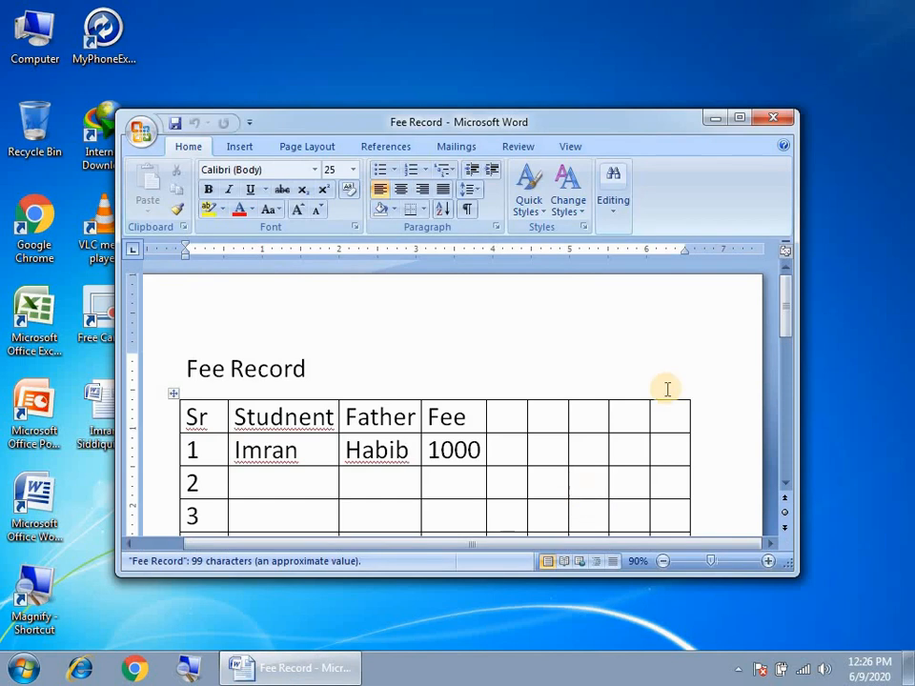
left_click(740, 117)
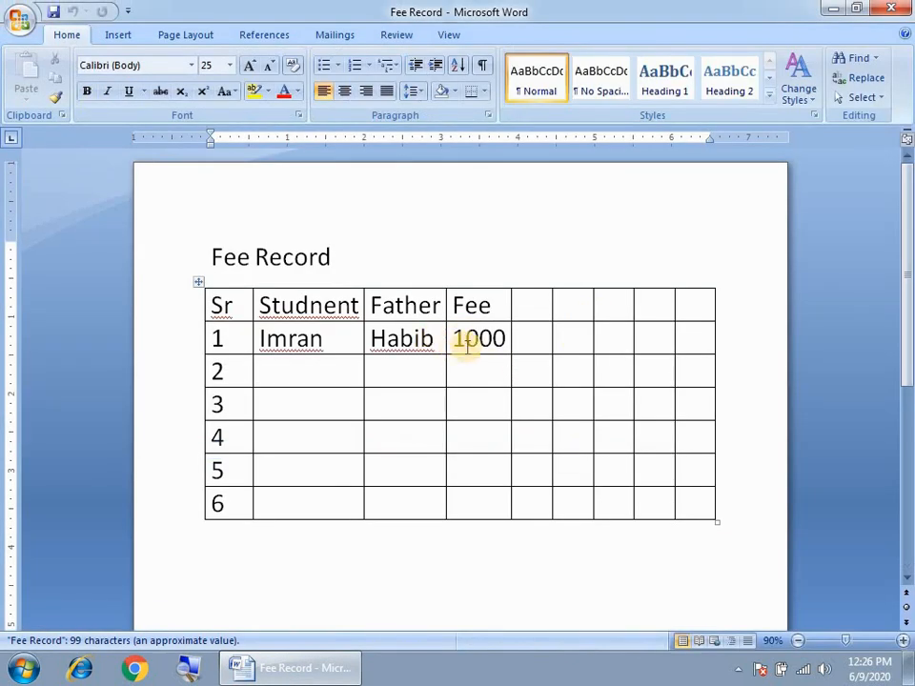
Change the first row's fee from 1000 to 2000 and save the document
left_click(288, 340)
left_click_drag(419, 368, 474, 502)
left_click(469, 372)
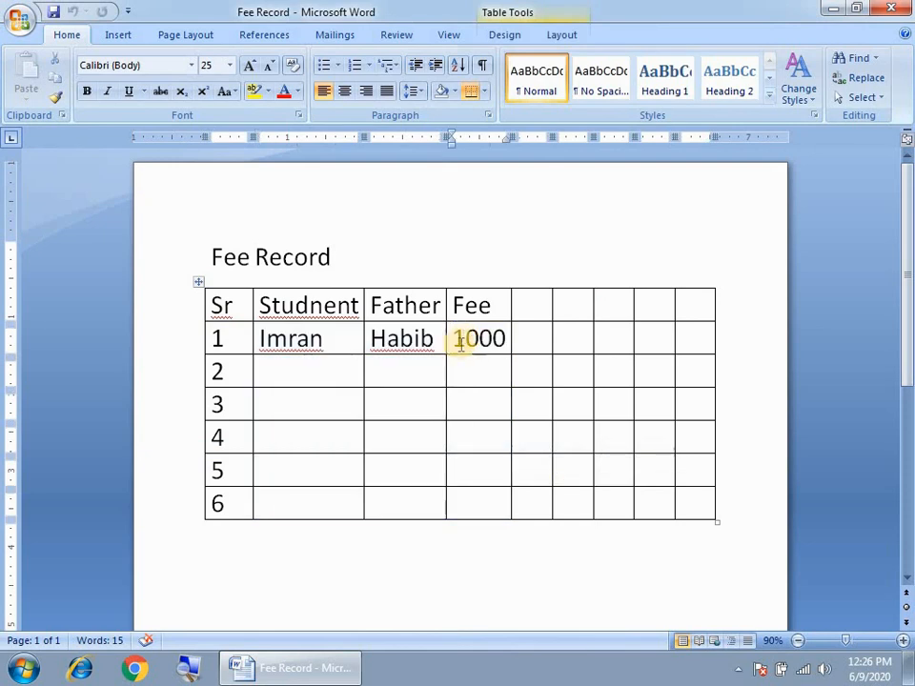
left_click_drag(288, 339, 322, 339)
left_click(456, 340)
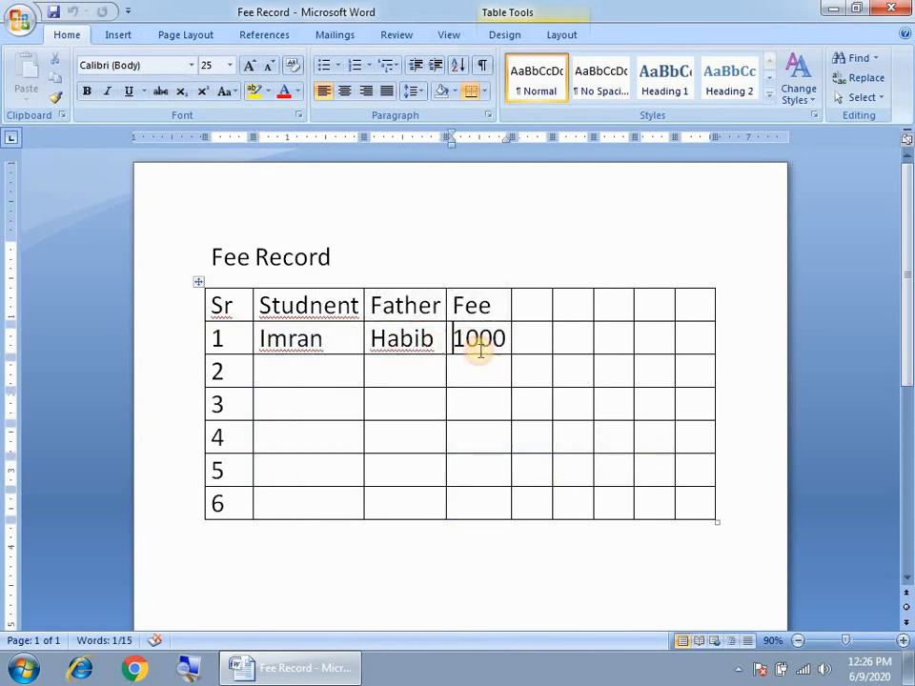
left_click_drag(465, 341, 452, 341)
type("2")
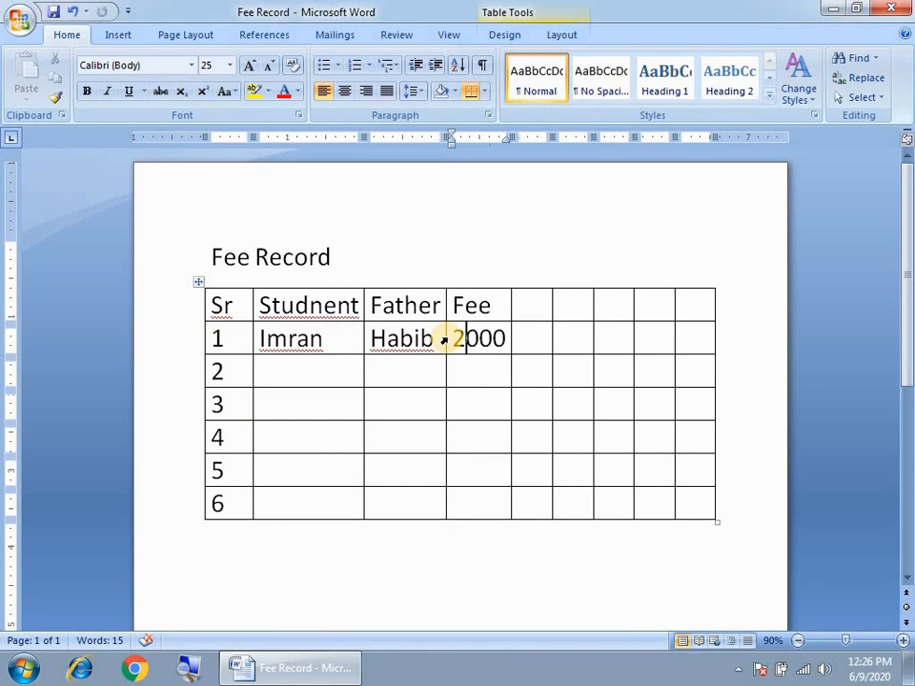
key("ctrl+s")
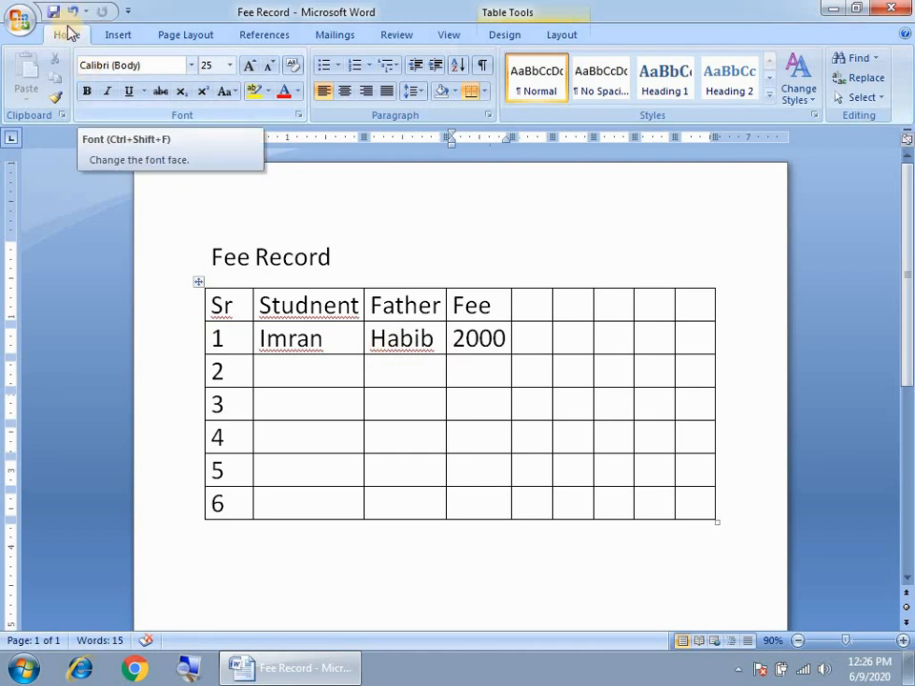
Use Prepare > Encrypt Document to enter an encryption password for Fee Record
left_click(16, 20)
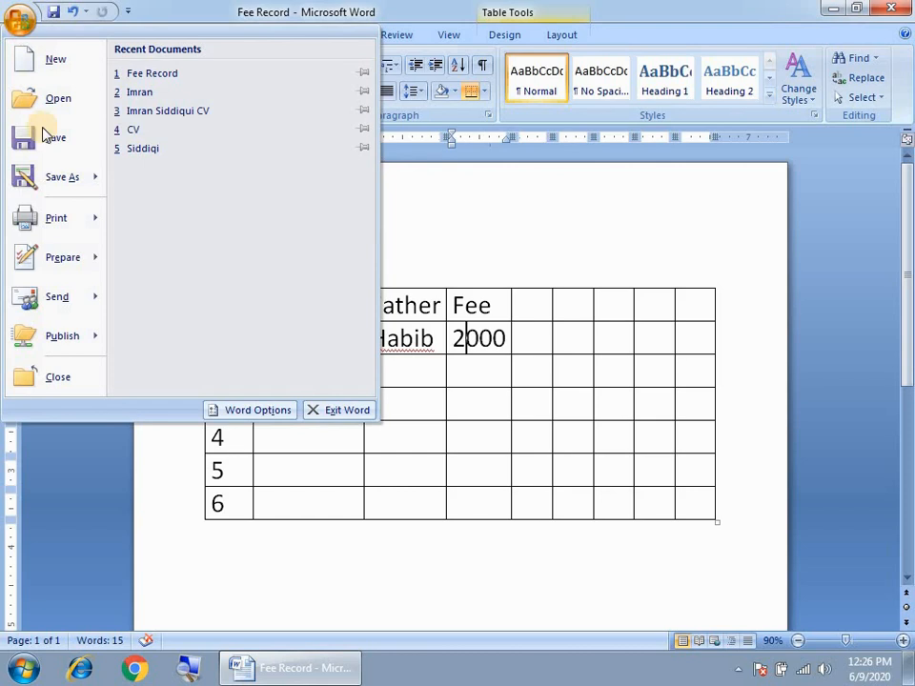
mouse_move(59, 262)
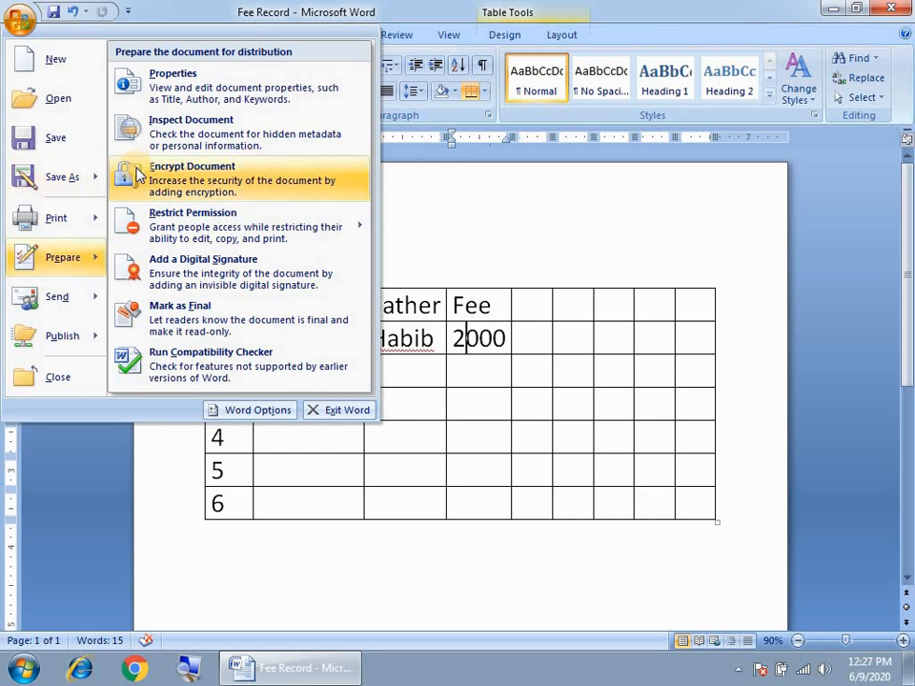
left_click(213, 180)
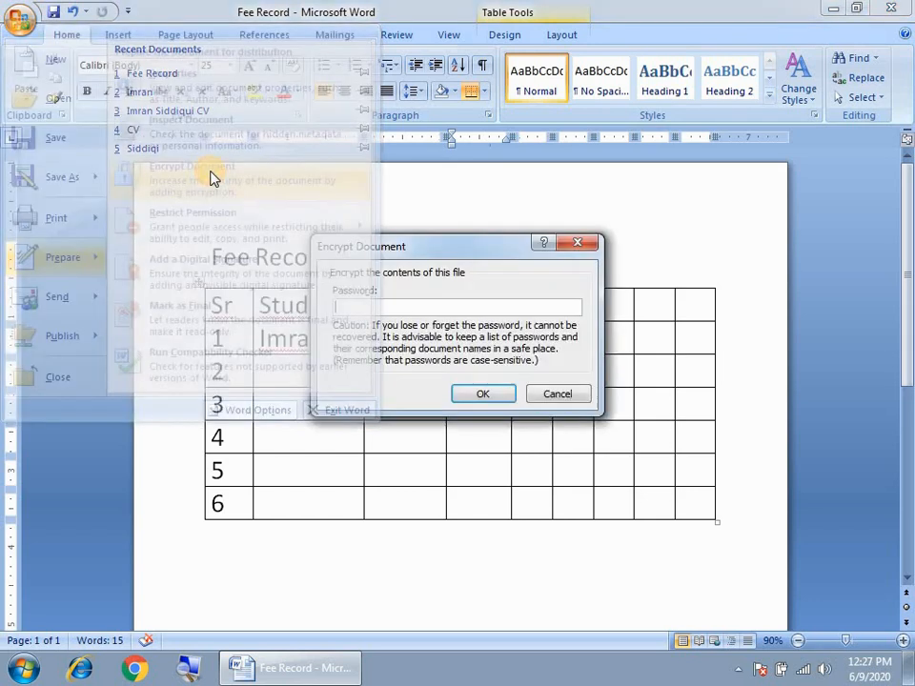
left_click_drag(368, 239, 388, 197)
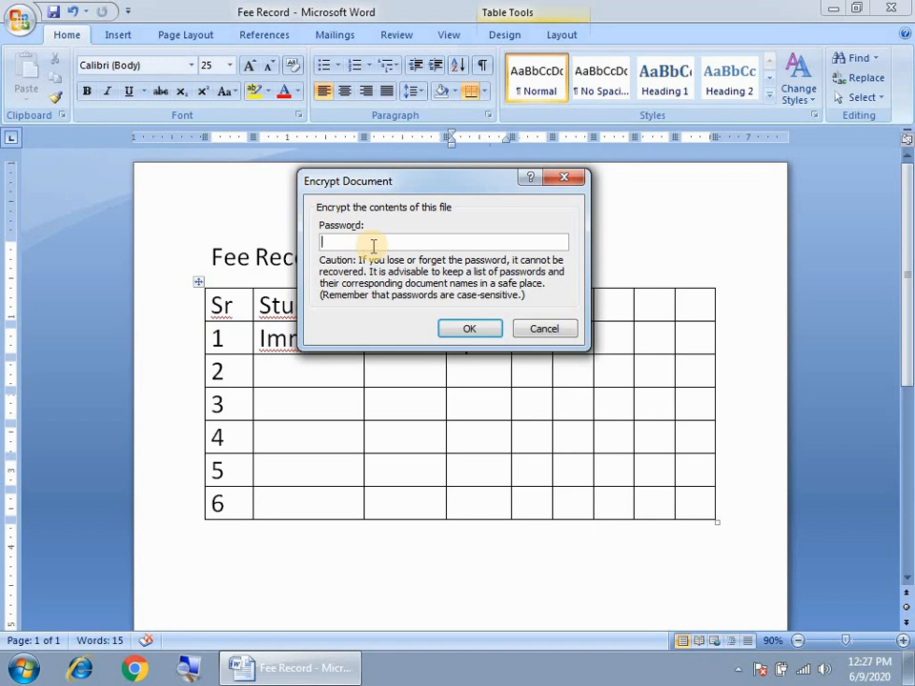
left_click(373, 246)
type("••••••••")
left_click(468, 338)
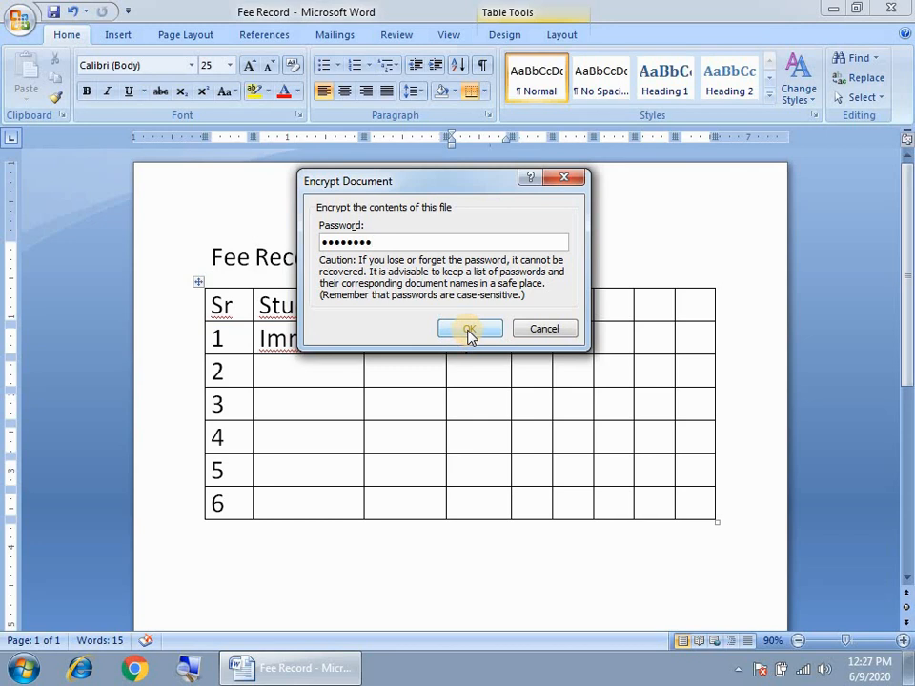
left_click(470, 329)
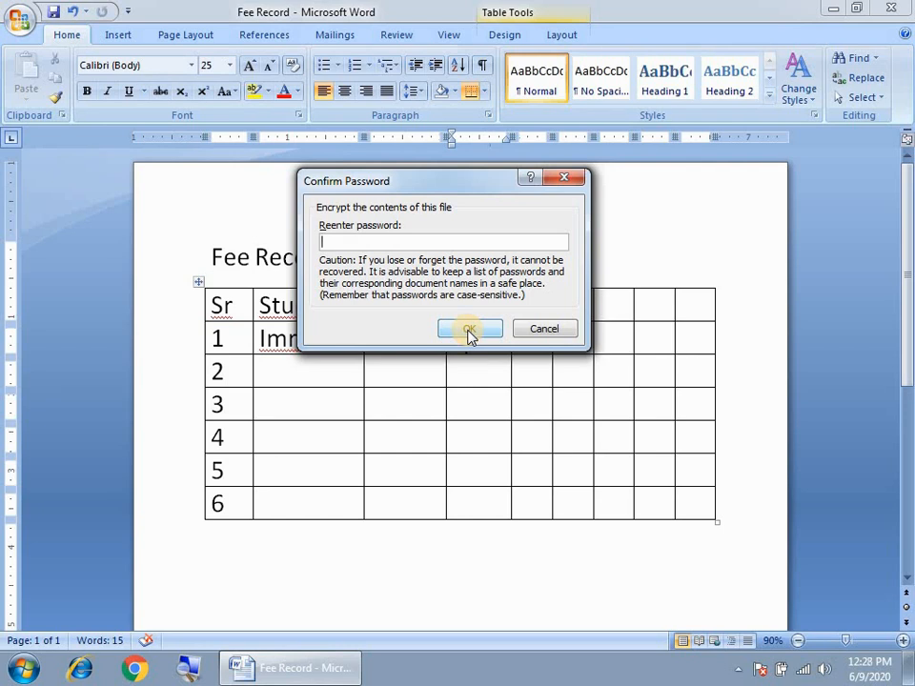
Re-enter the same password in the Confirm Password dialog to encrypt Fee Record
type("12345678")
left_click(471, 331)
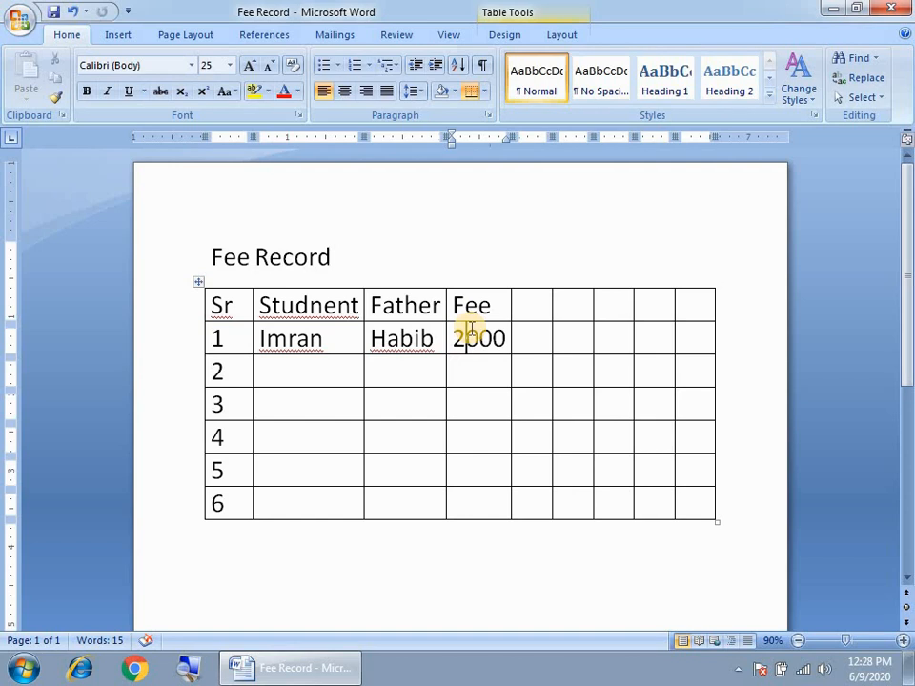
left_click(470, 330)
left_click(22, 21)
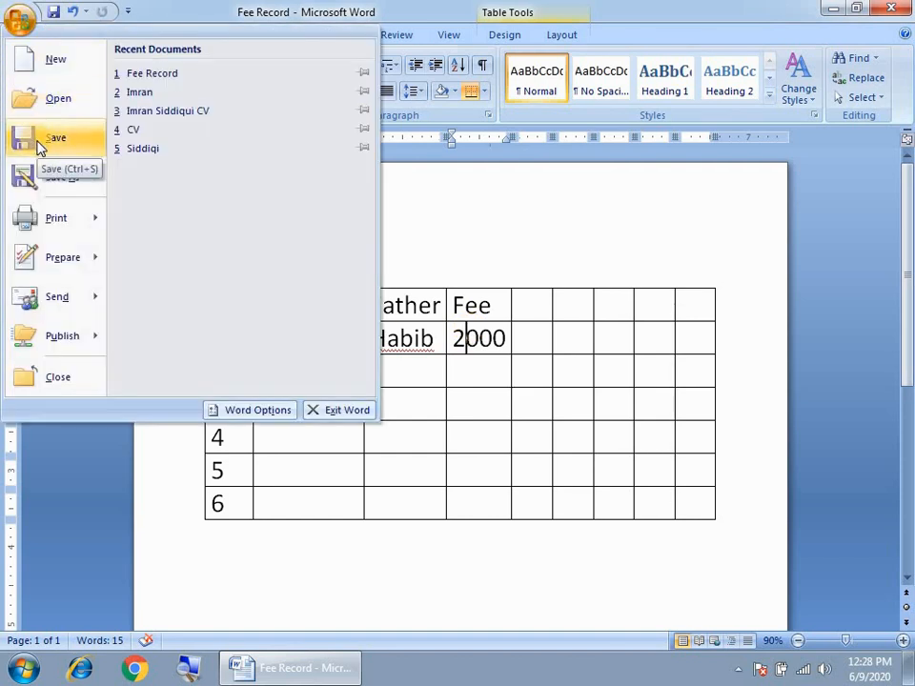
left_click(558, 352)
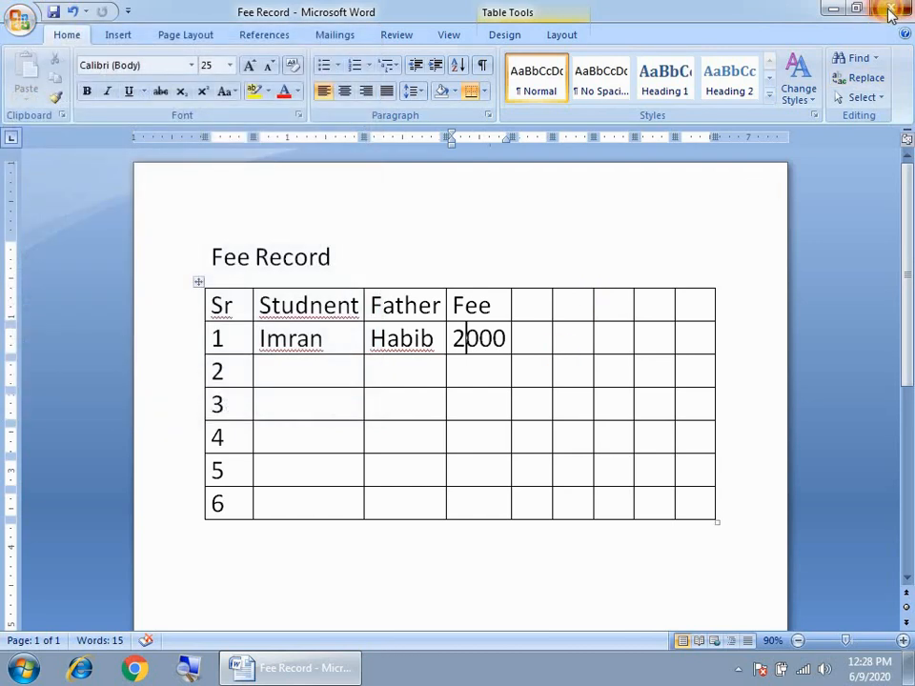
Close Word, answering Yes to save the changes to Fee Record
left_click(888, 9)
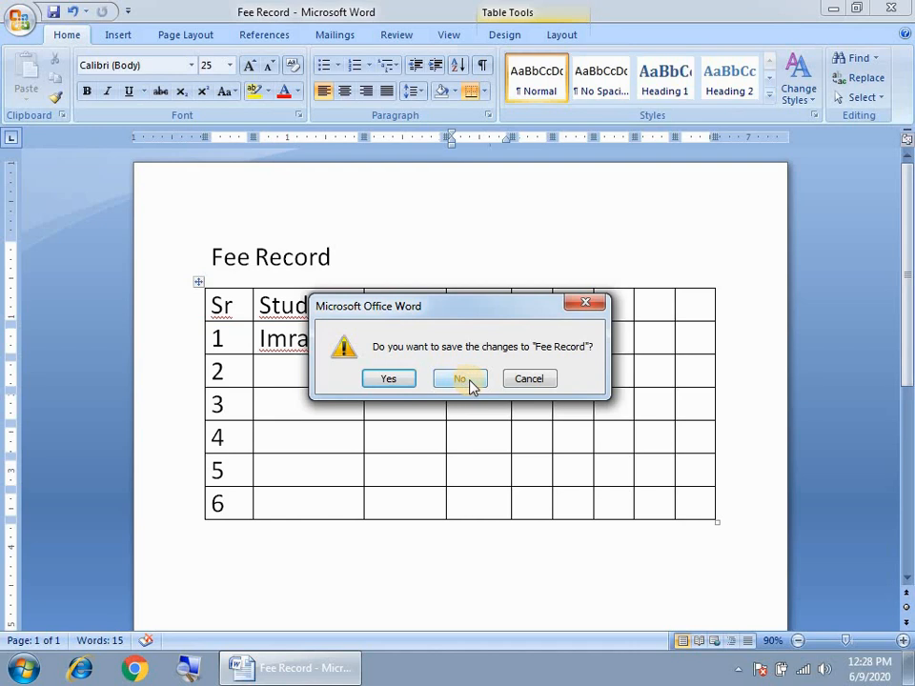
left_click_drag(454, 306, 466, 250)
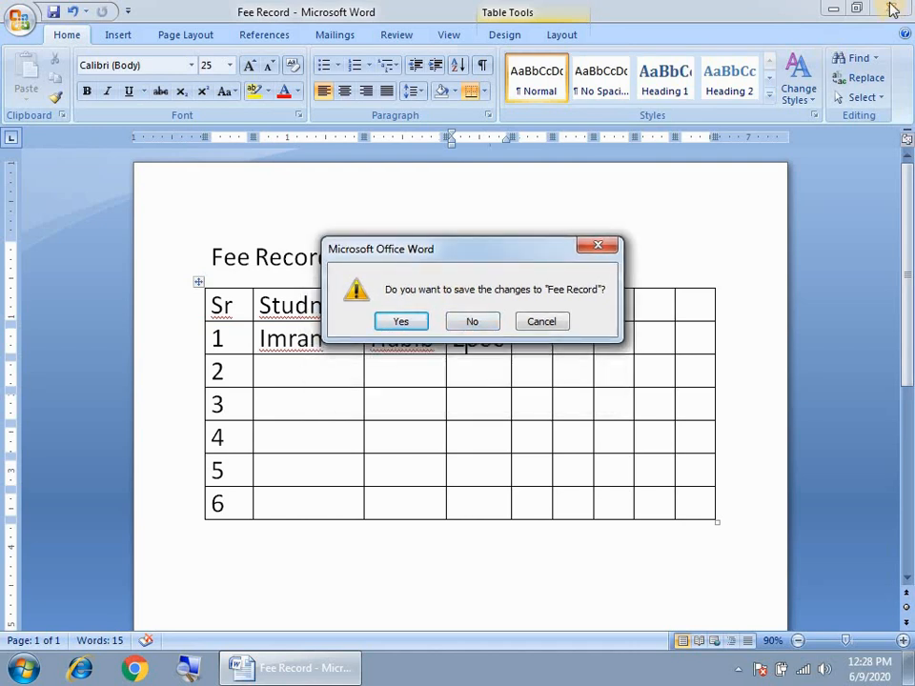
left_click(401, 322)
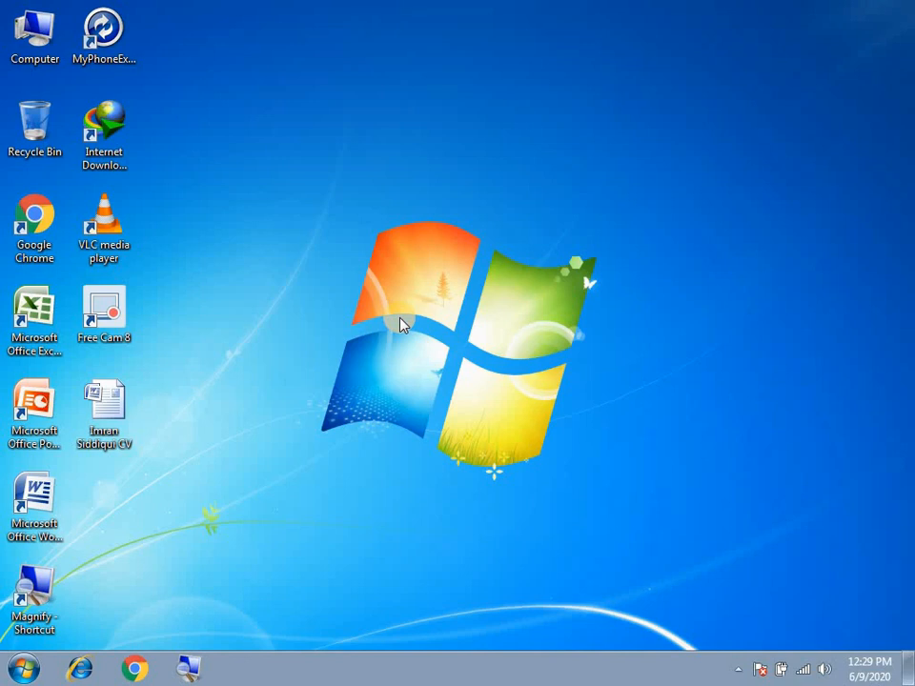
Launch Word from the desktop icon and stretch its window to full screen
double_click(34, 497)
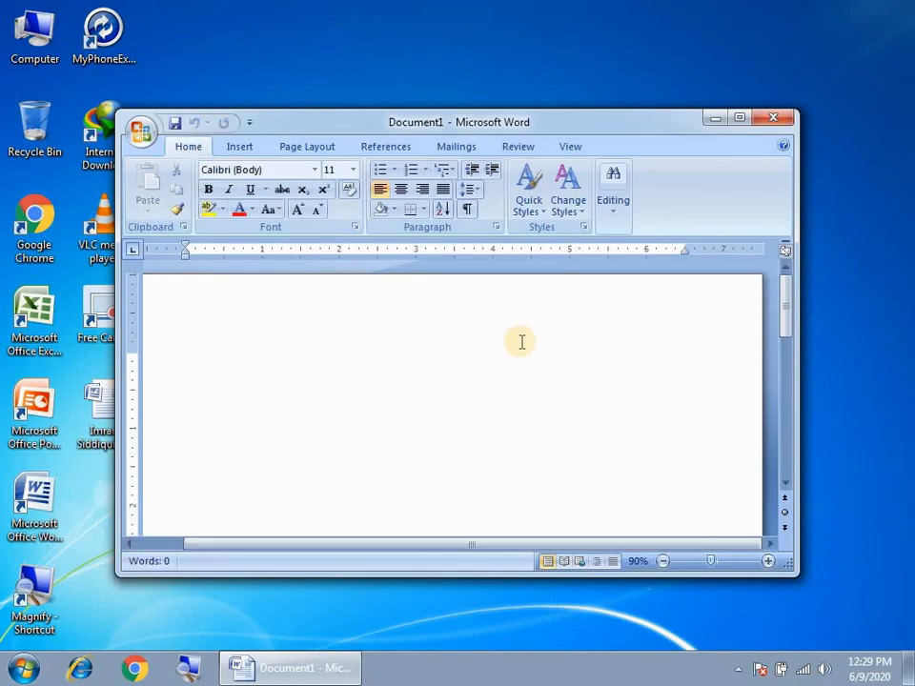
left_click_drag(477, 573, 472, 642)
left_click_drag(116, 240, 0, 238)
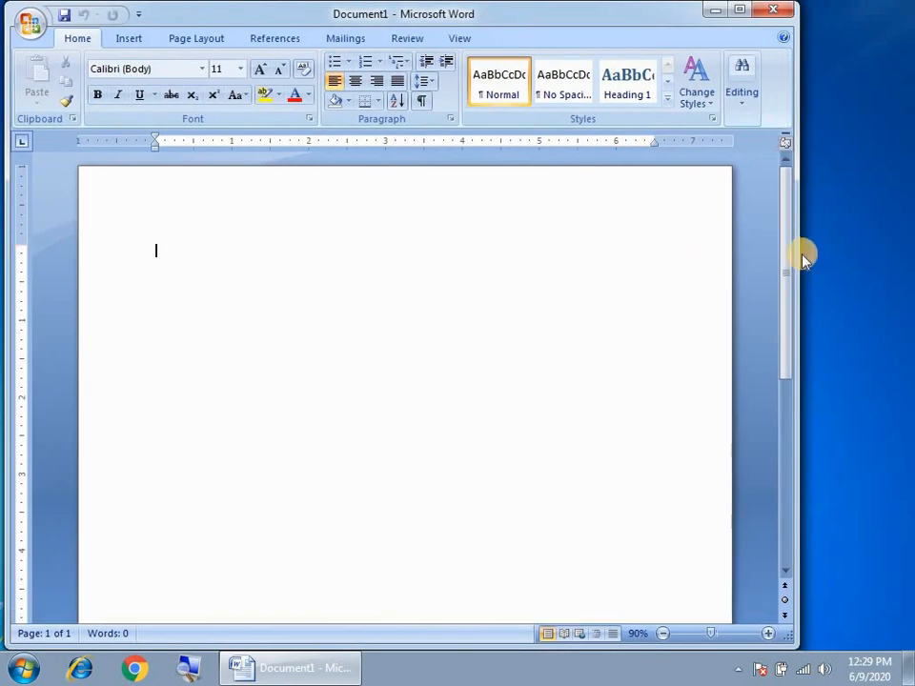
left_click_drag(798, 254, 914, 259)
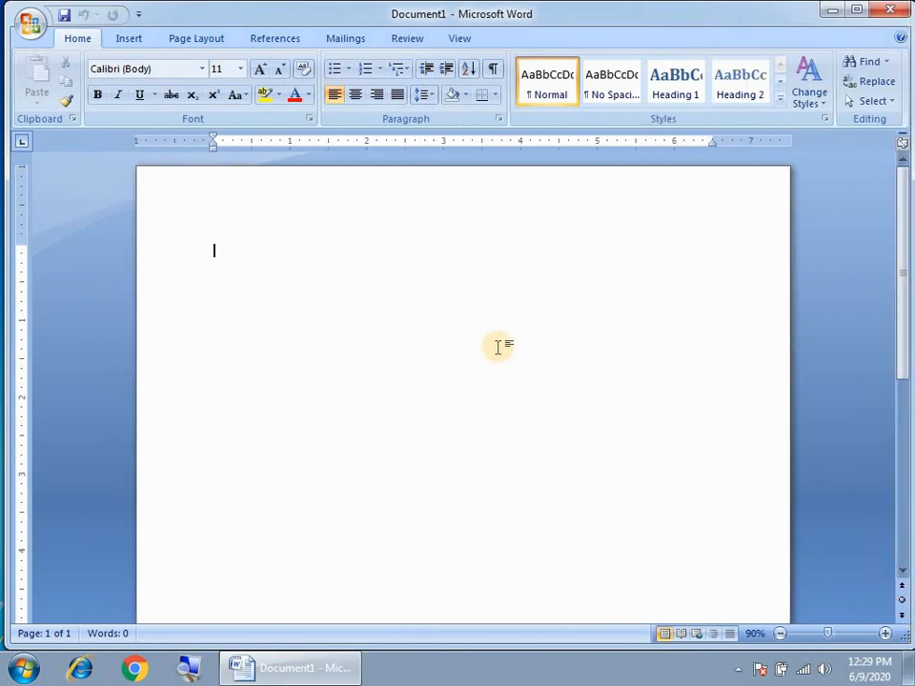
Open Fee Record from the Documents library through the Office button's Open command
left_click(29, 28)
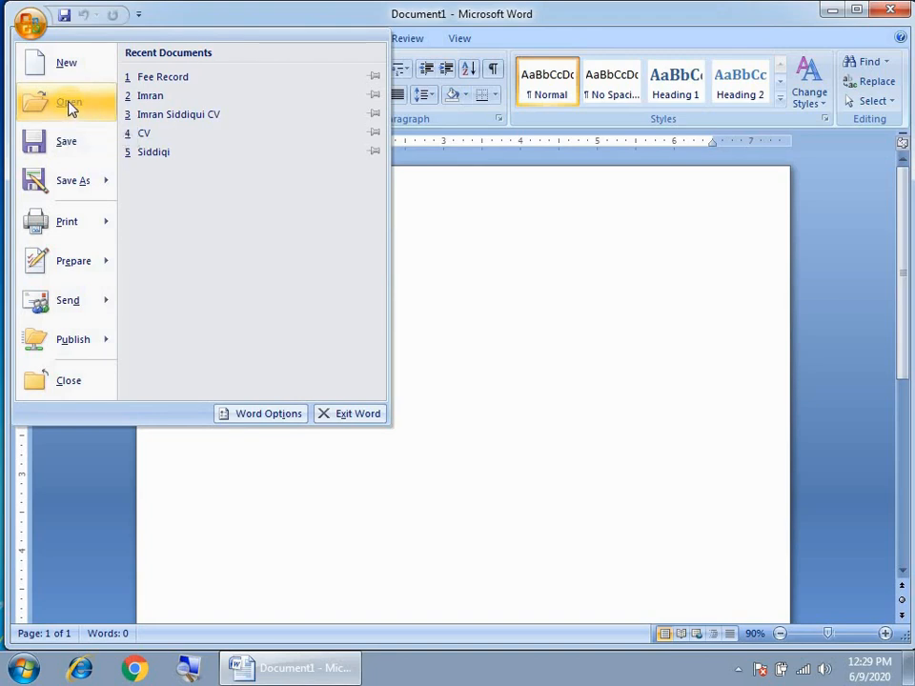
left_click(69, 105)
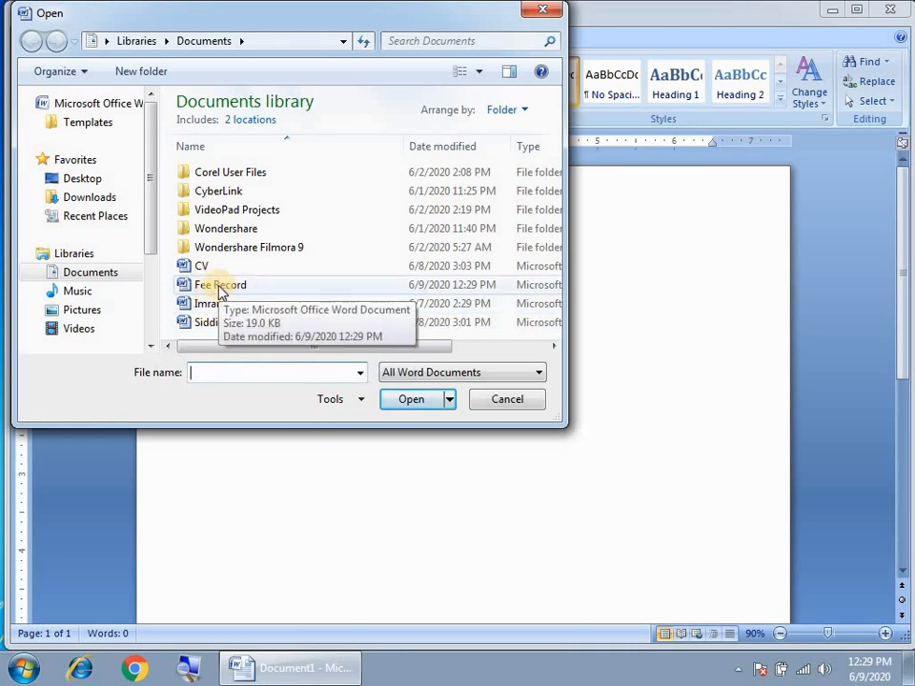
left_click(202, 289)
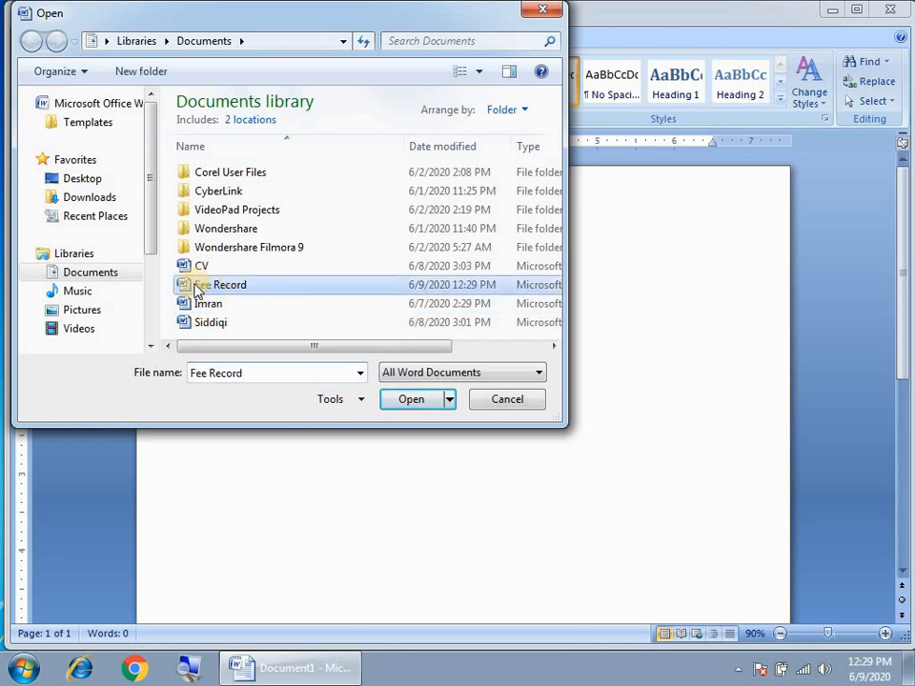
left_click(411, 402)
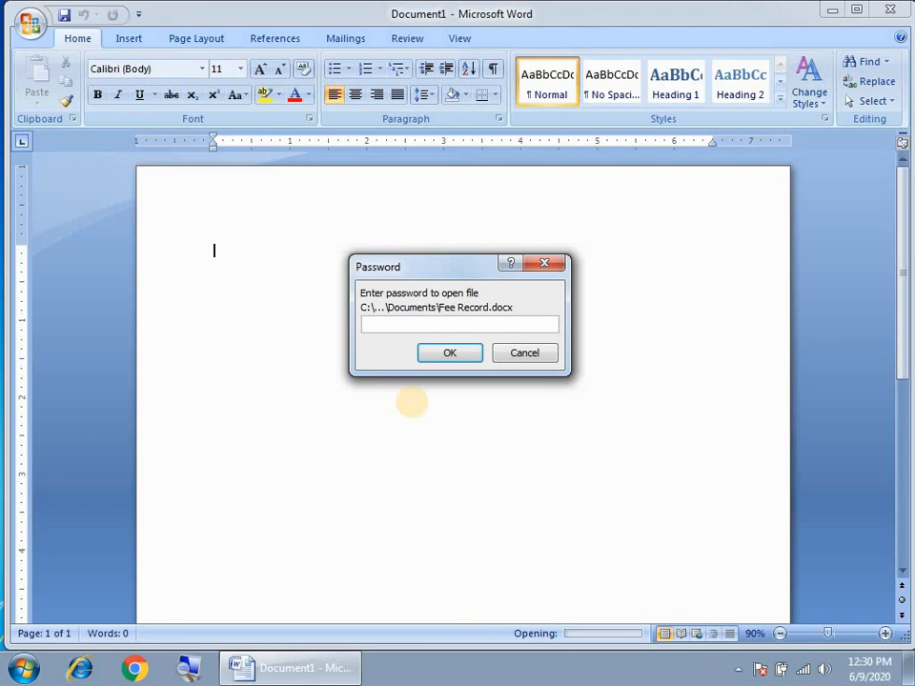
Enter Fee Record's password to open it and maximize the document window
type("****")
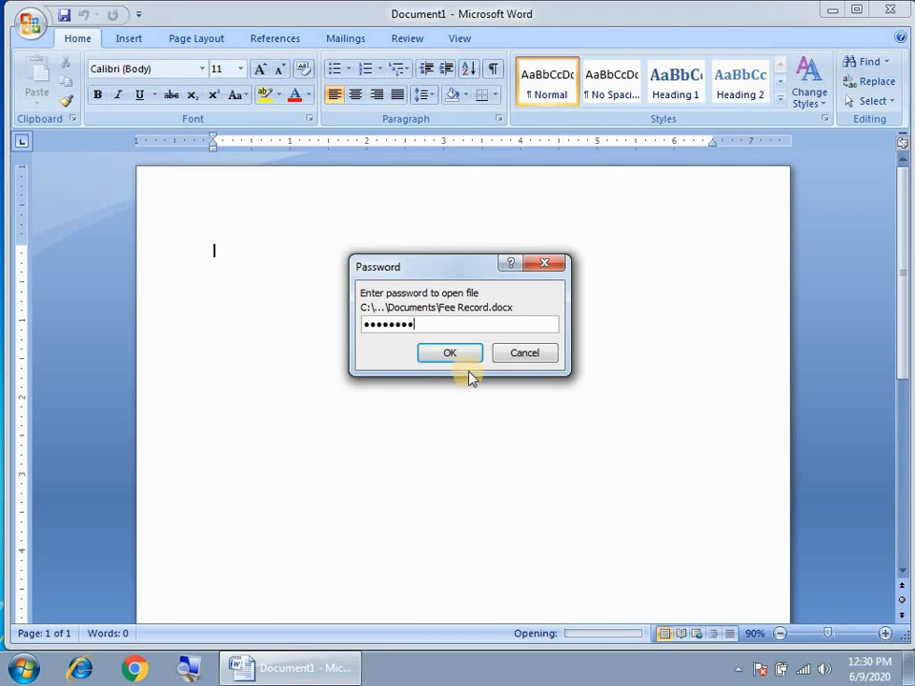
left_click(449, 354)
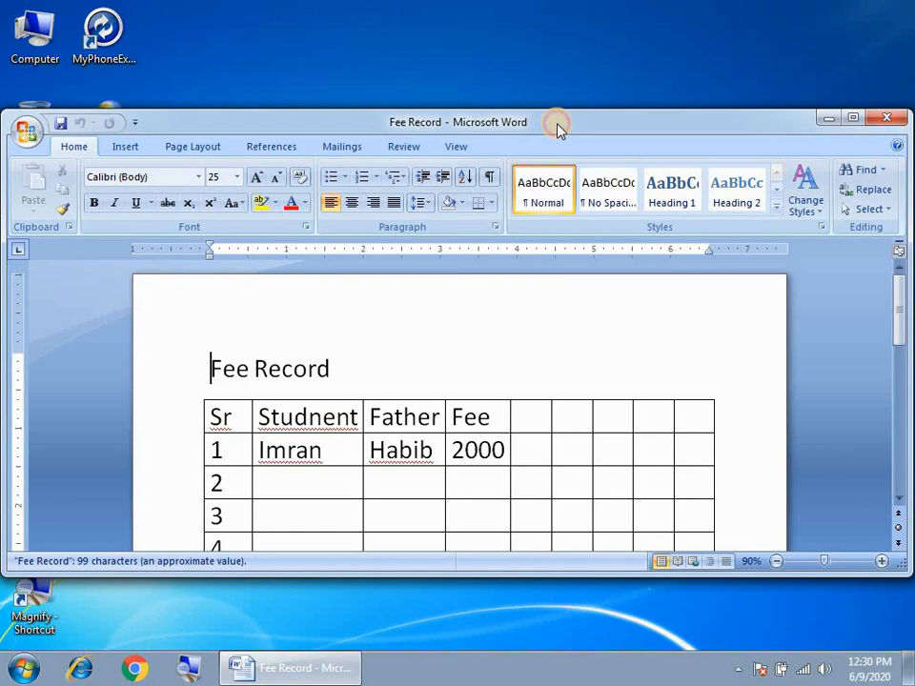
double_click(559, 125)
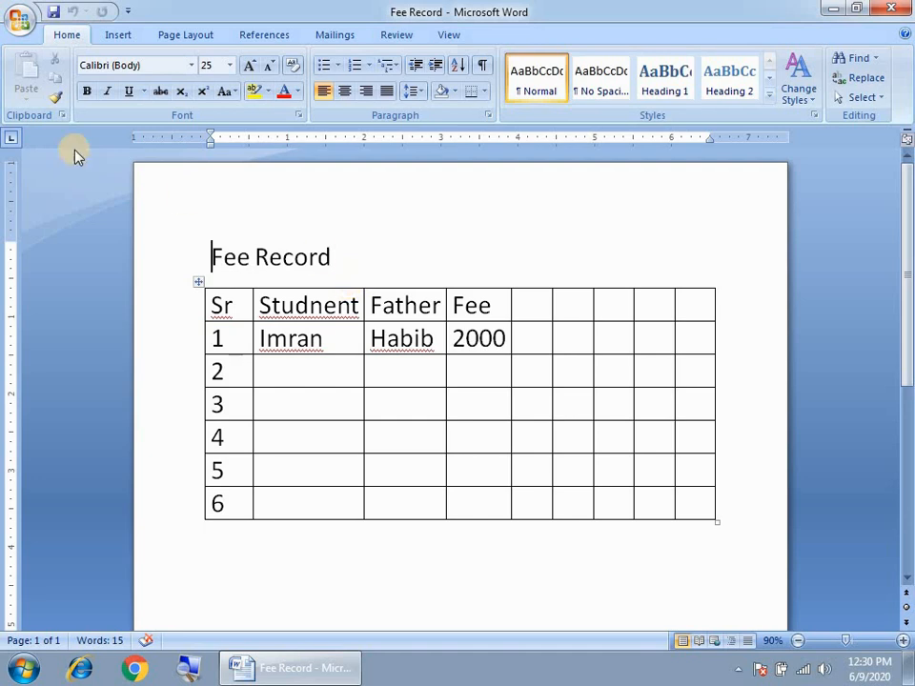
Clear the encryption password under Prepare > Encrypt Document and confirm
left_click(23, 15)
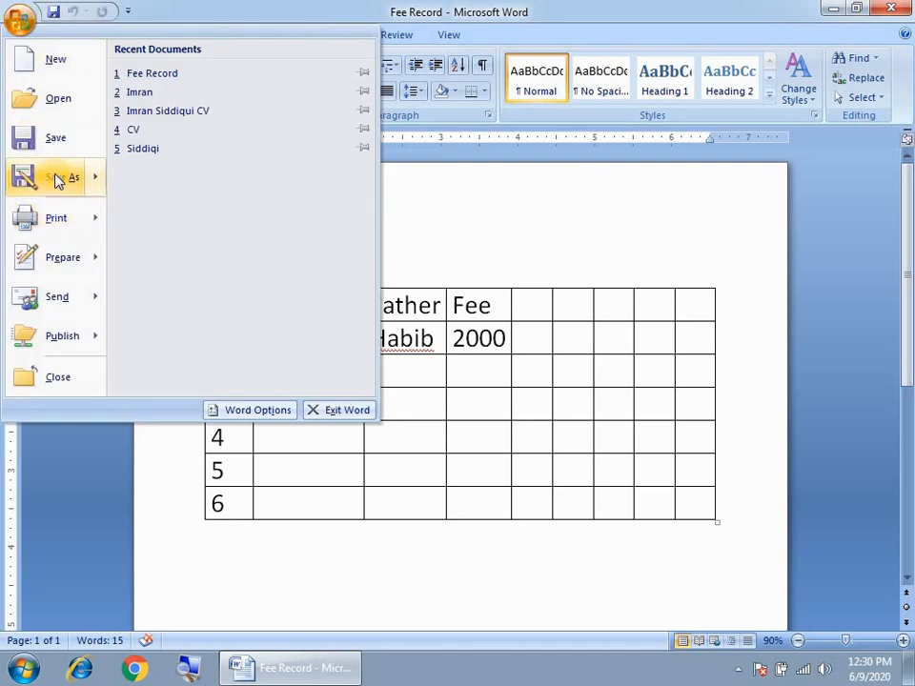
mouse_move(57, 272)
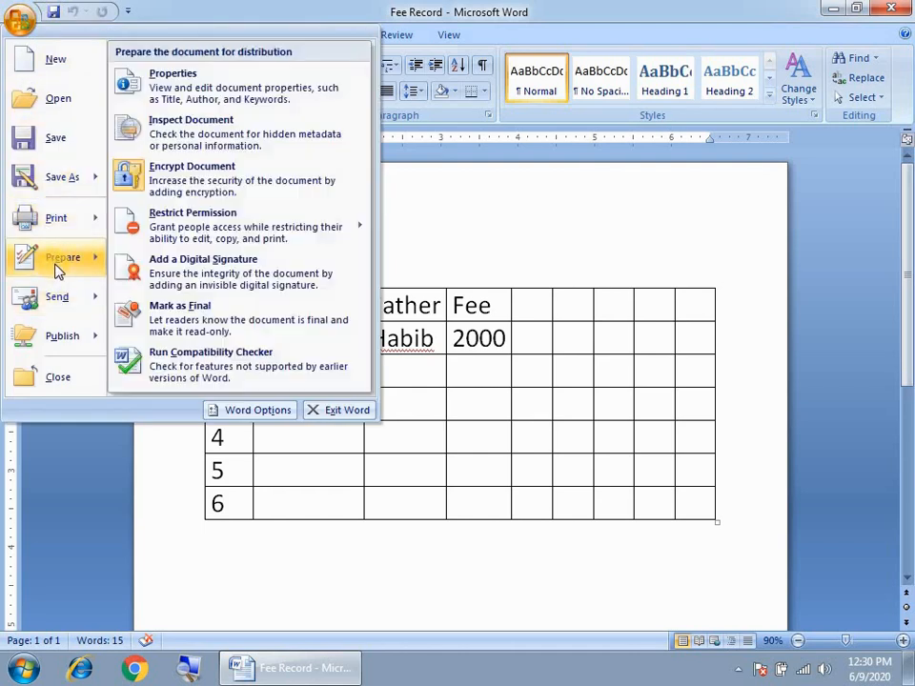
left_click(200, 178)
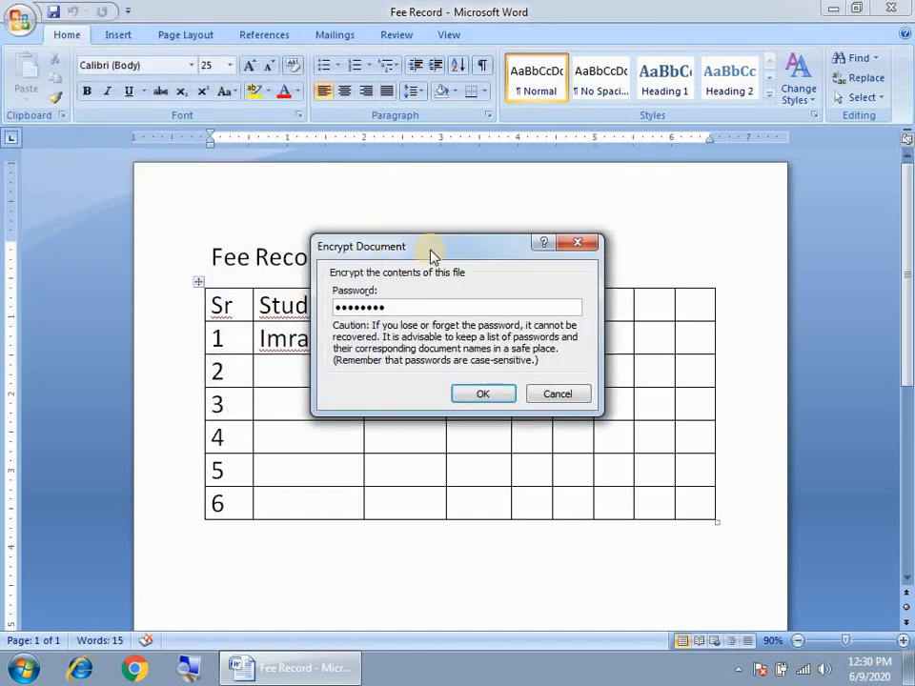
left_click_drag(430, 256, 532, 233)
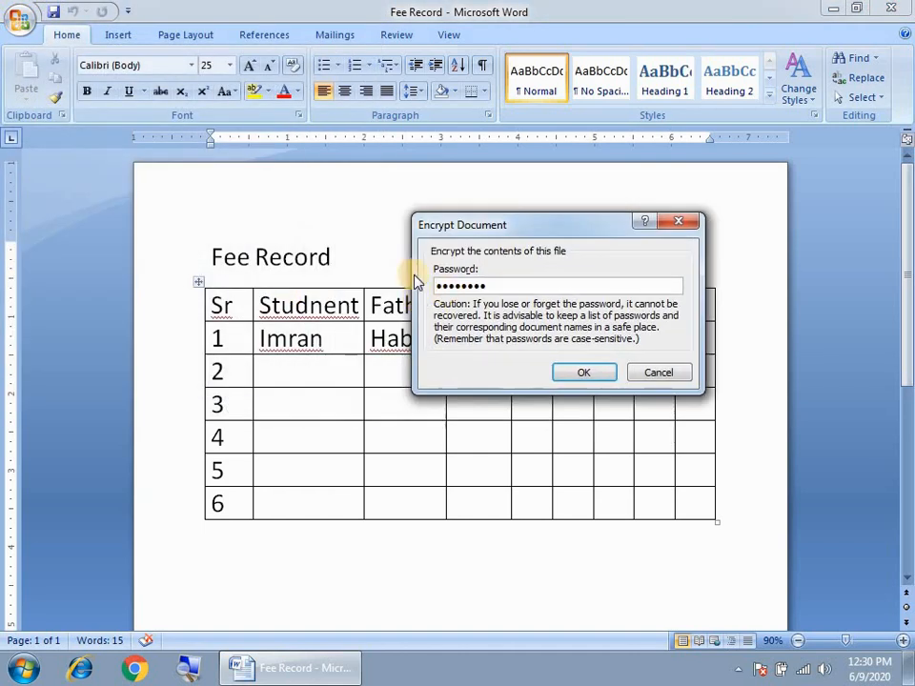
key("BackSpace")
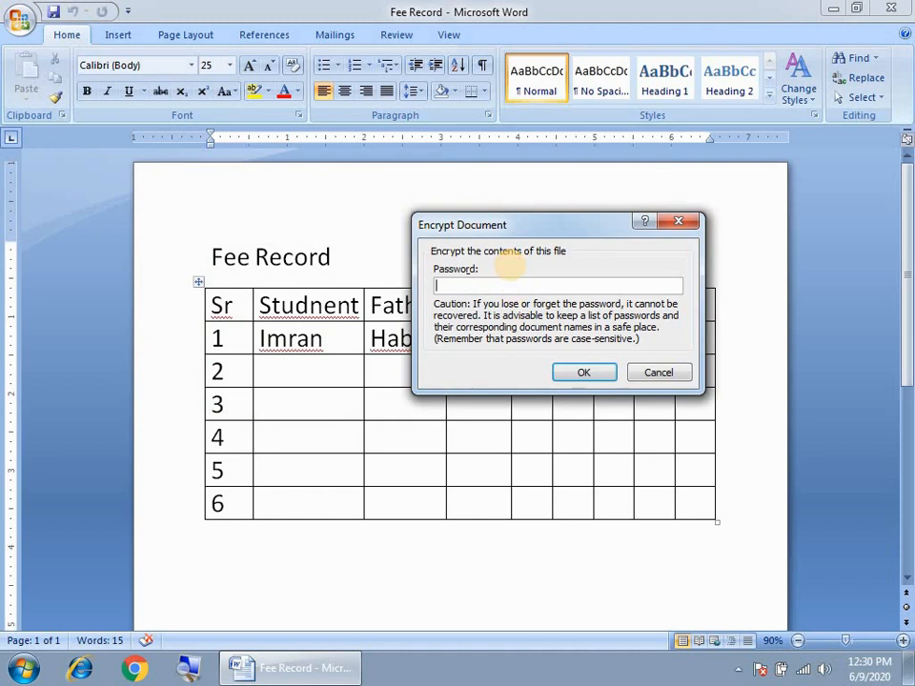
left_click(582, 372)
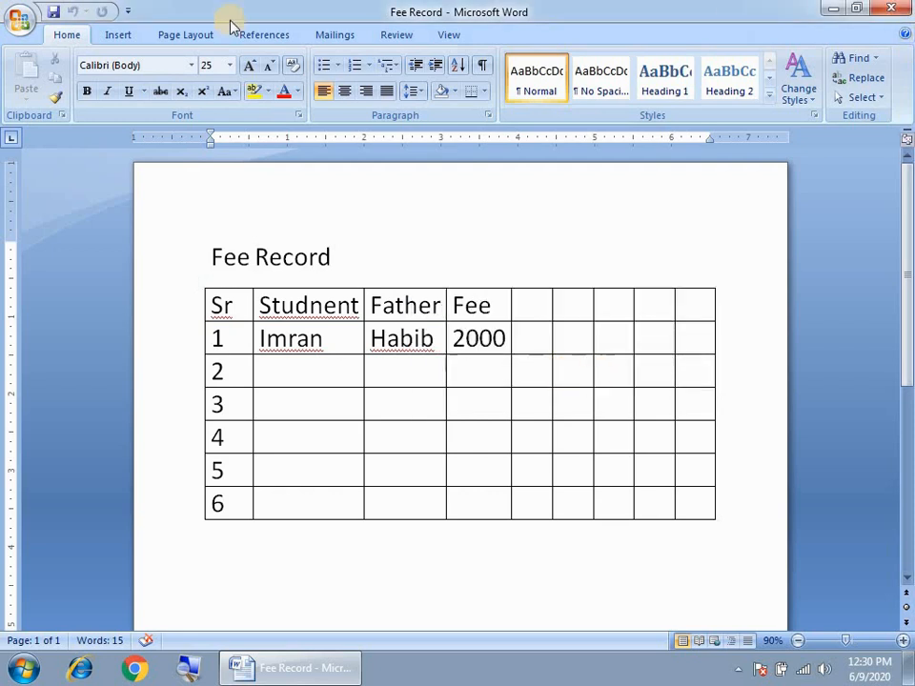
Save the unprotected Fee Record and close Word, saving changes at the prompt
left_click(19, 19)
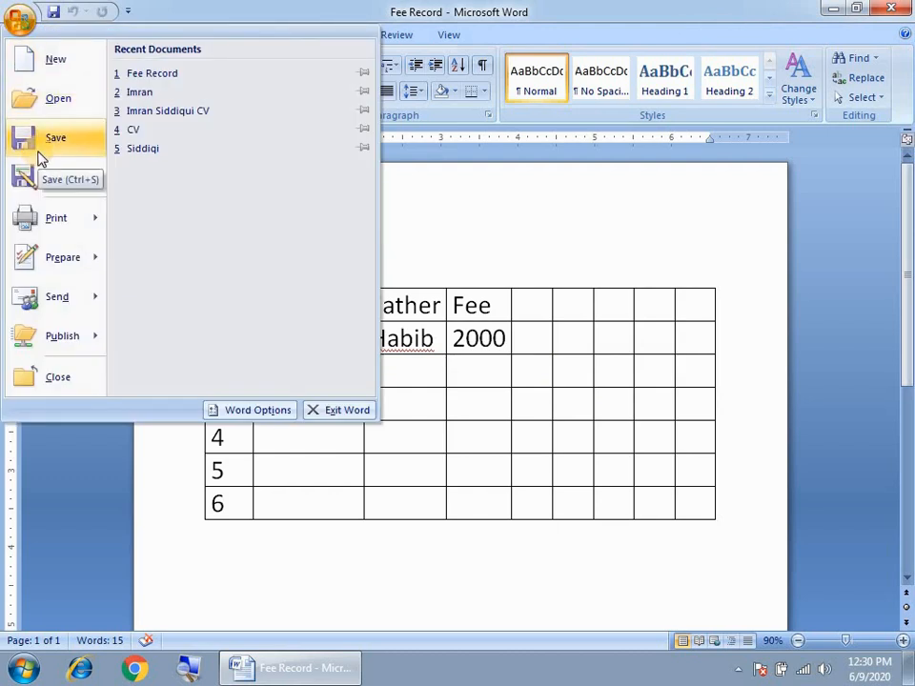
left_click(424, 238)
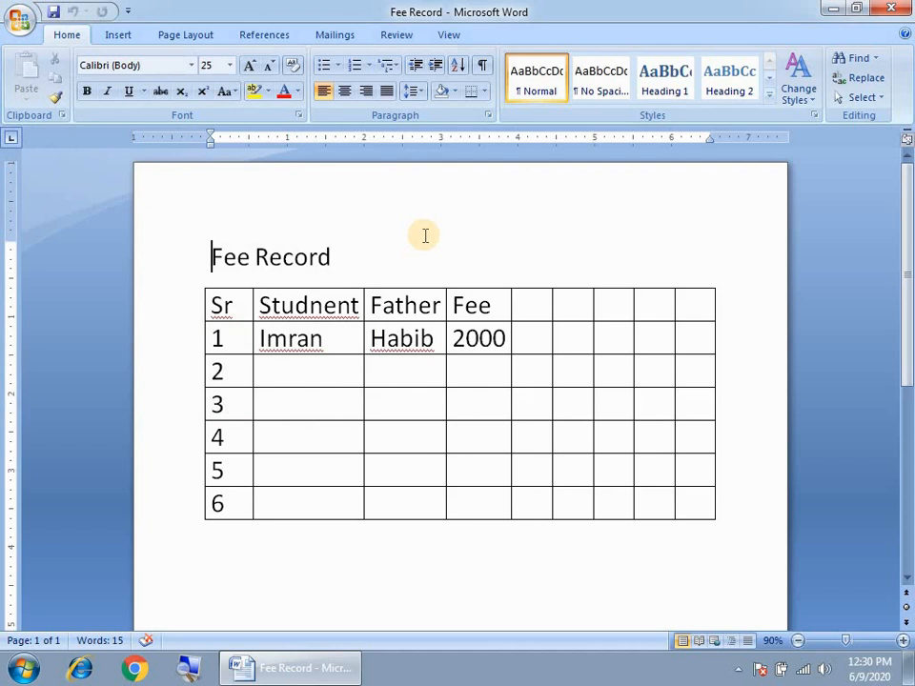
left_click(899, 12)
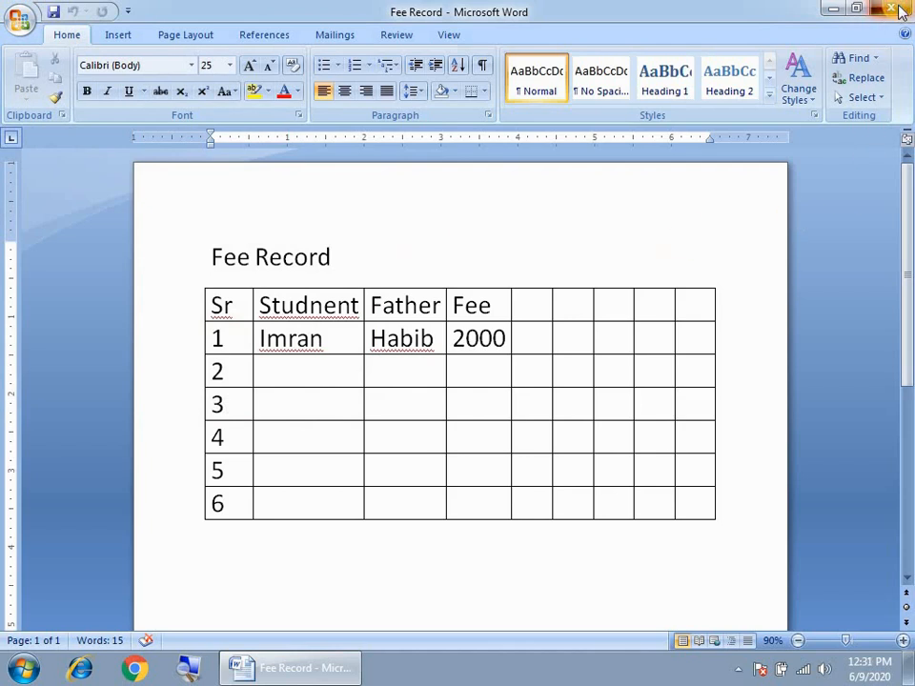
left_click(387, 381)
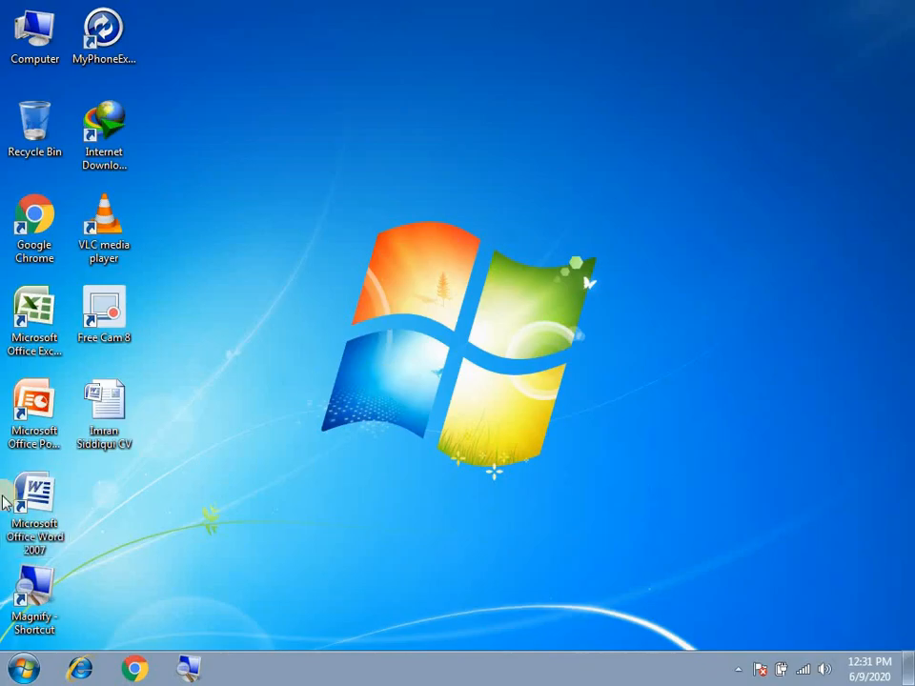
Relaunch Word and open Fee Record without any password, maximizing its window
double_click(36, 493)
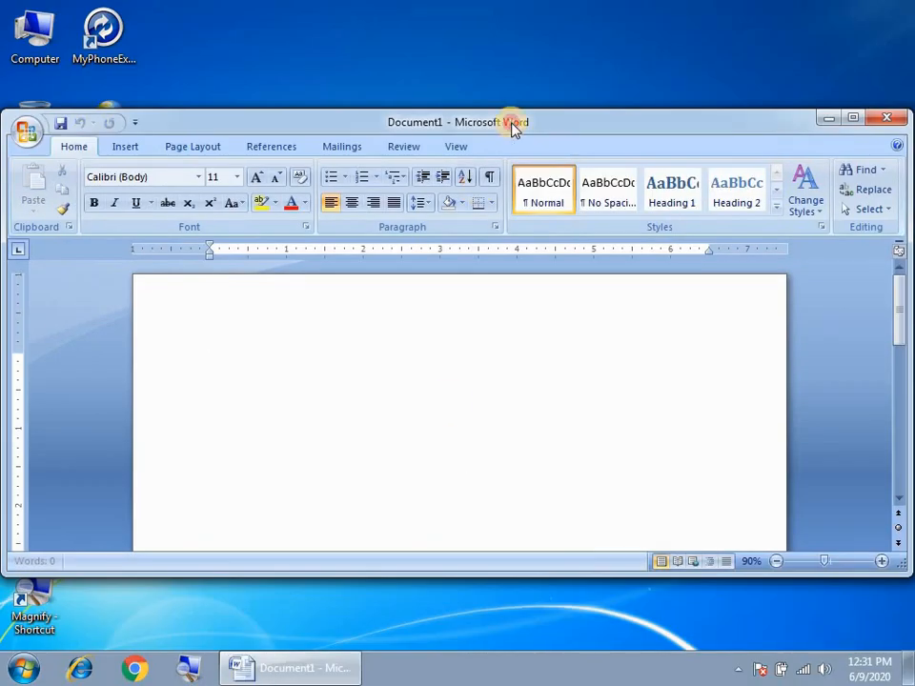
double_click(515, 124)
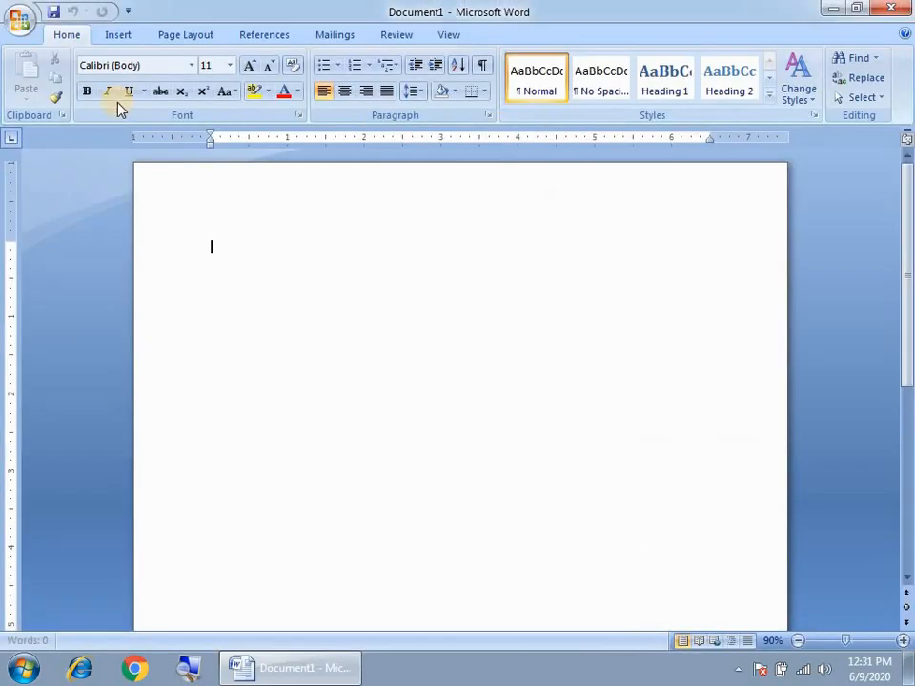
left_click(20, 20)
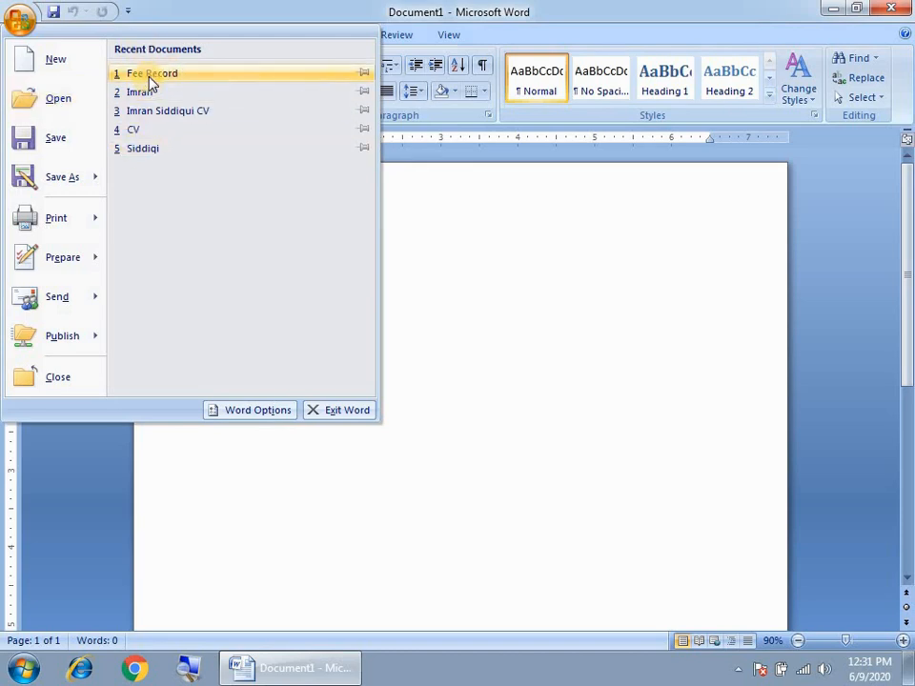
left_click(43, 103)
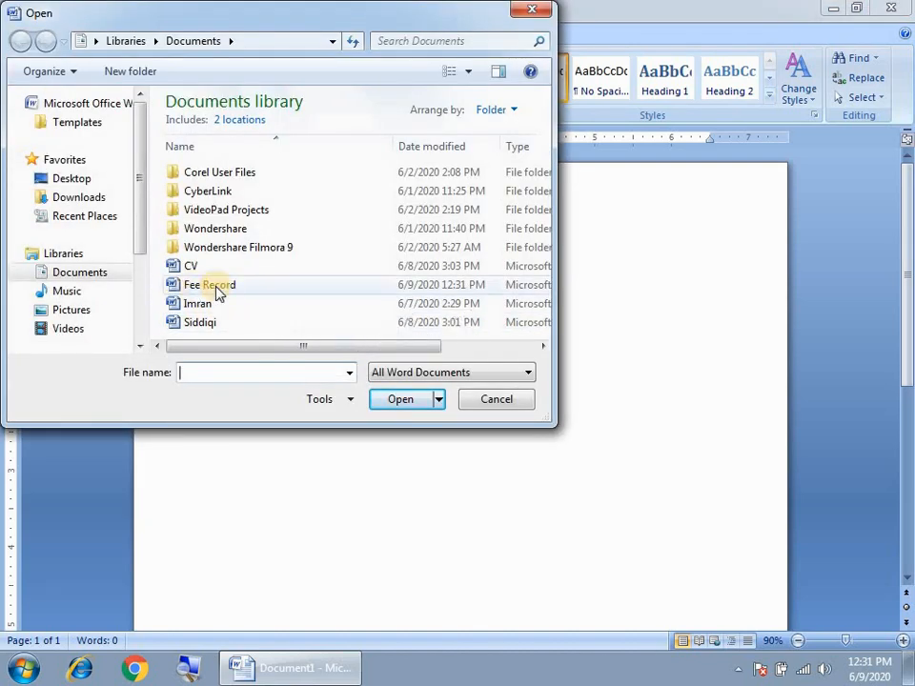
left_click(169, 290)
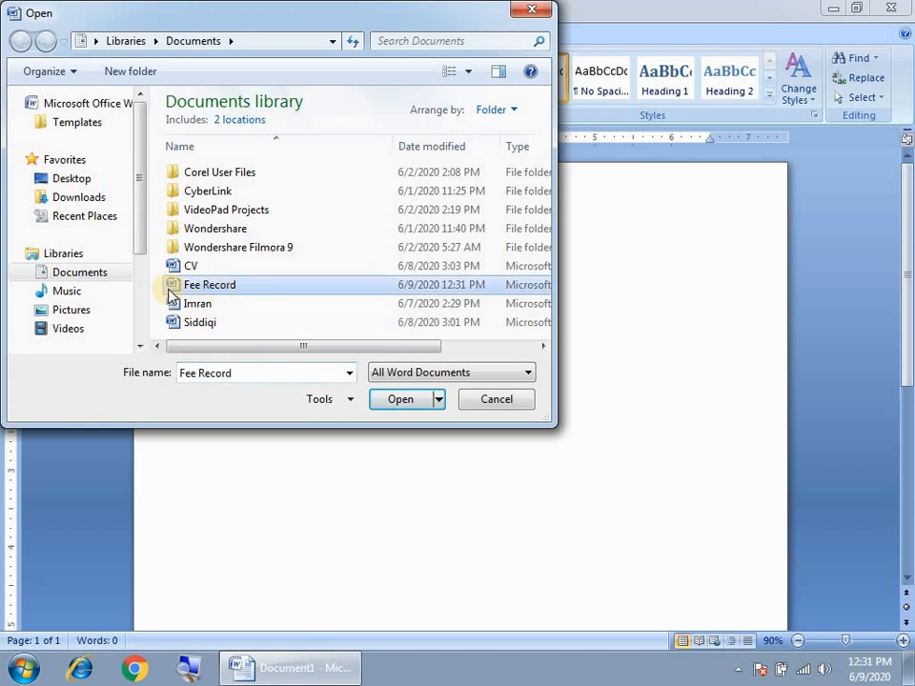
left_click(399, 404)
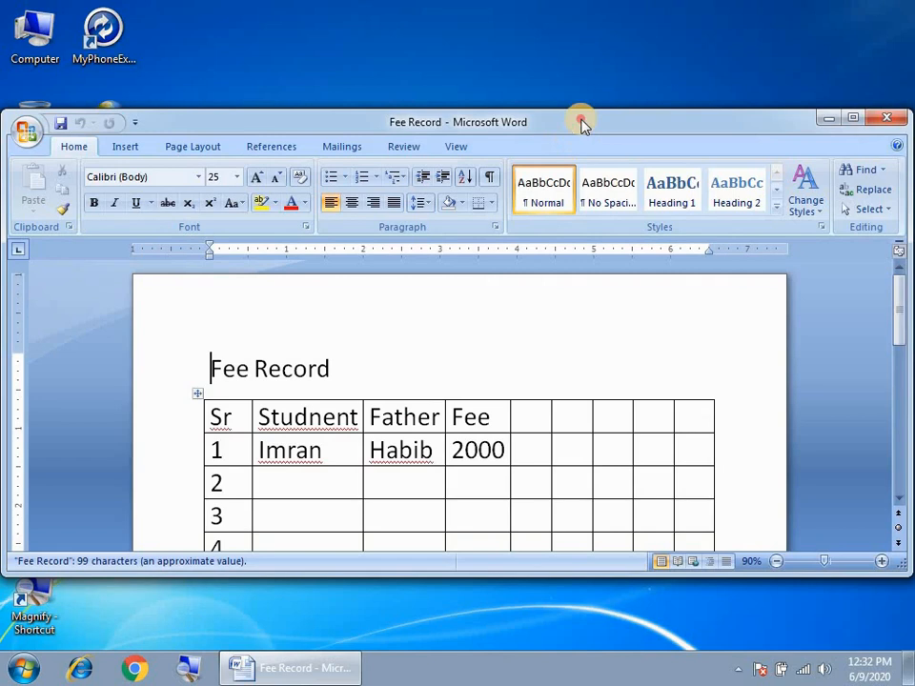
double_click(583, 123)
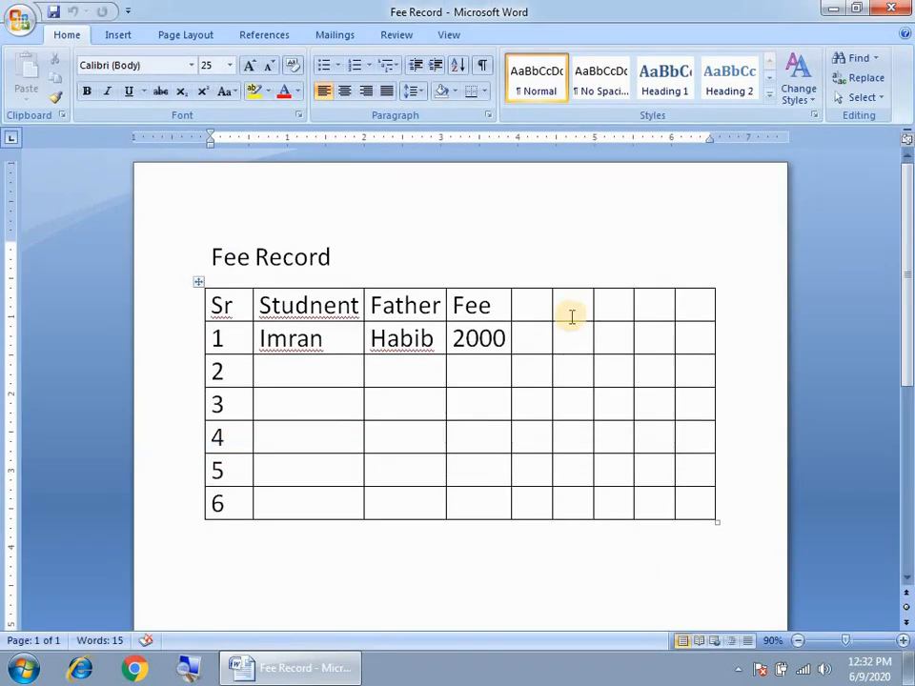
Delete the title and table, then apply picked-up formatting to the blank page
key("ctrl+a")
key("Delete")
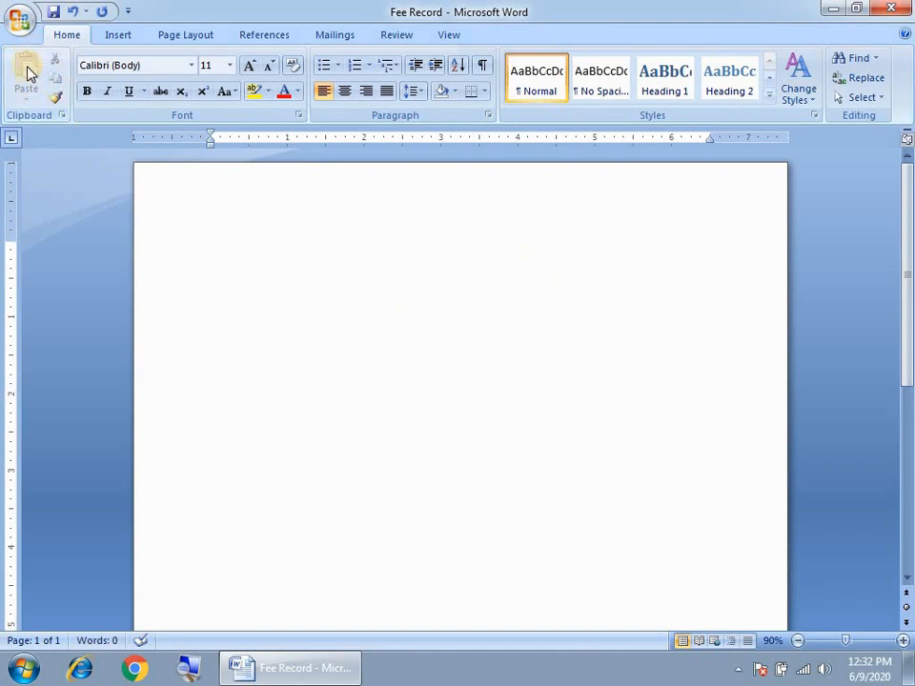
left_click(56, 97)
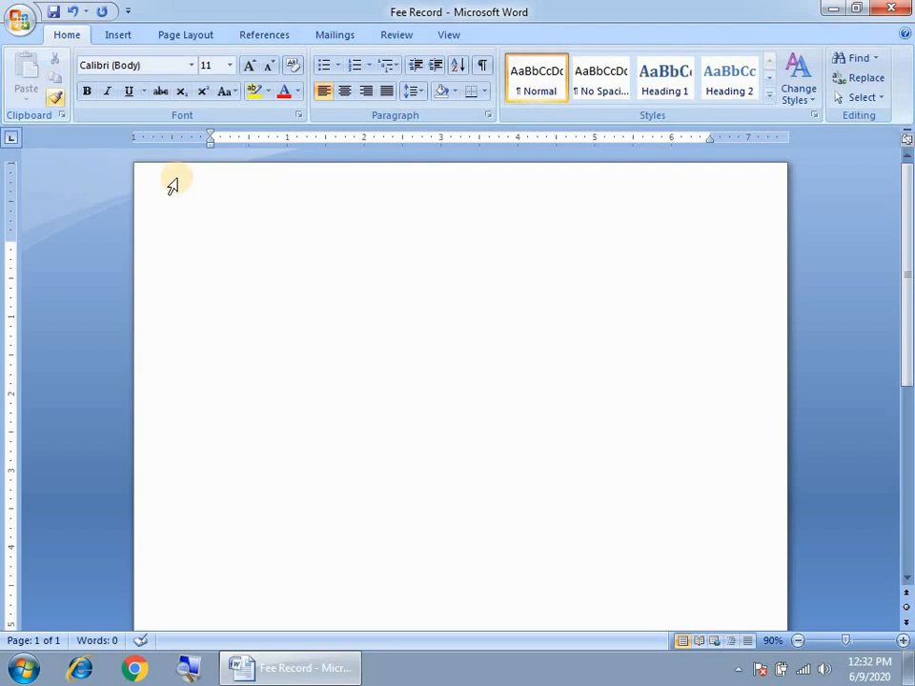
left_click(229, 254)
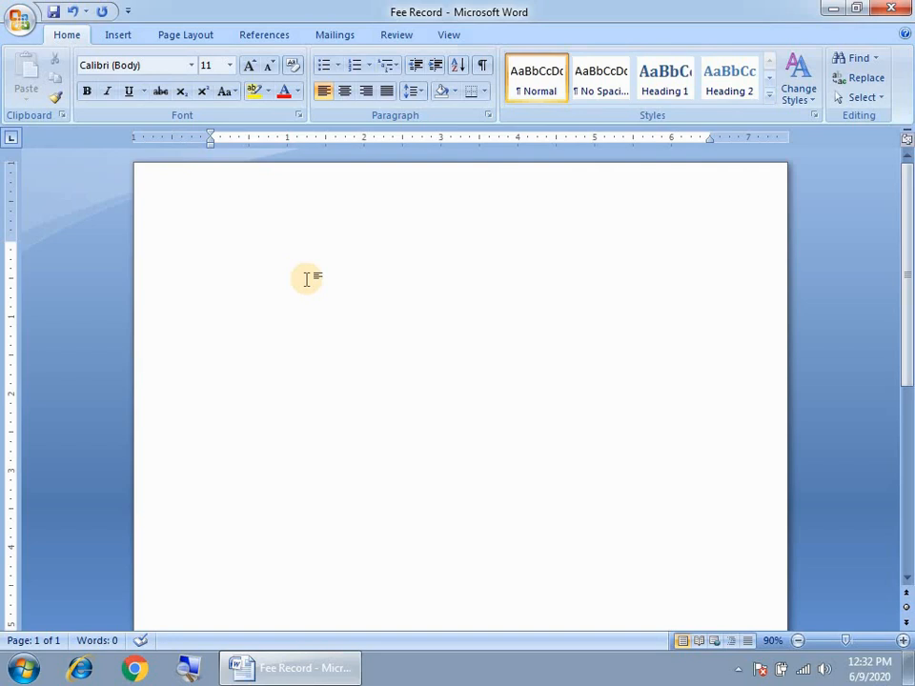
Enter =rand(1) to generate a sample paragraph starting 'On the Insert tab'
type("=Ra")
key("BackSpace")
key("BackSpace")
type("rand(1)")
key("Return")
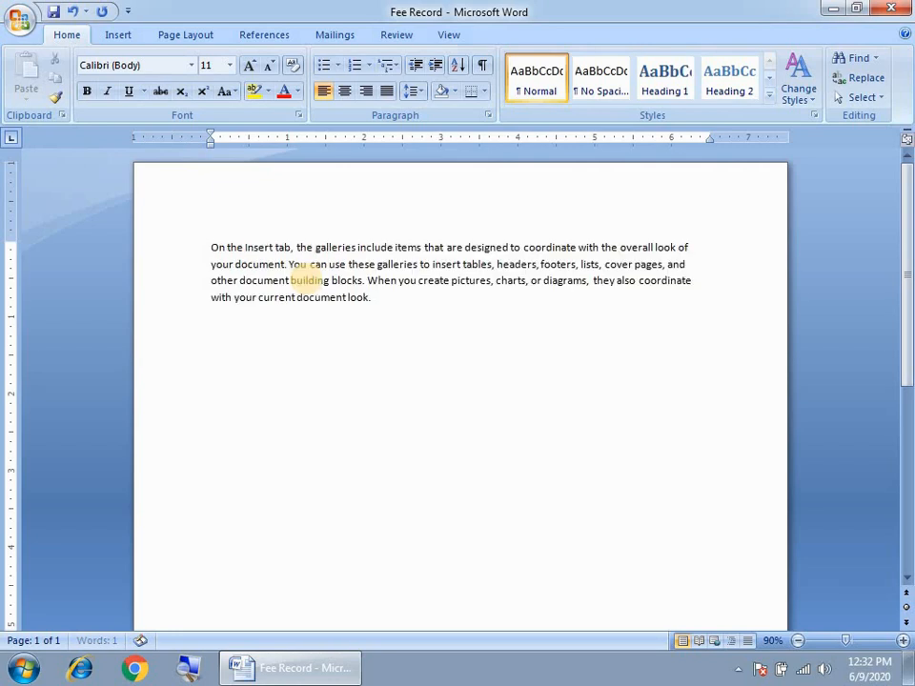
Enlarge the whole sample paragraph to 22 points and justify it
triple_click(250, 296)
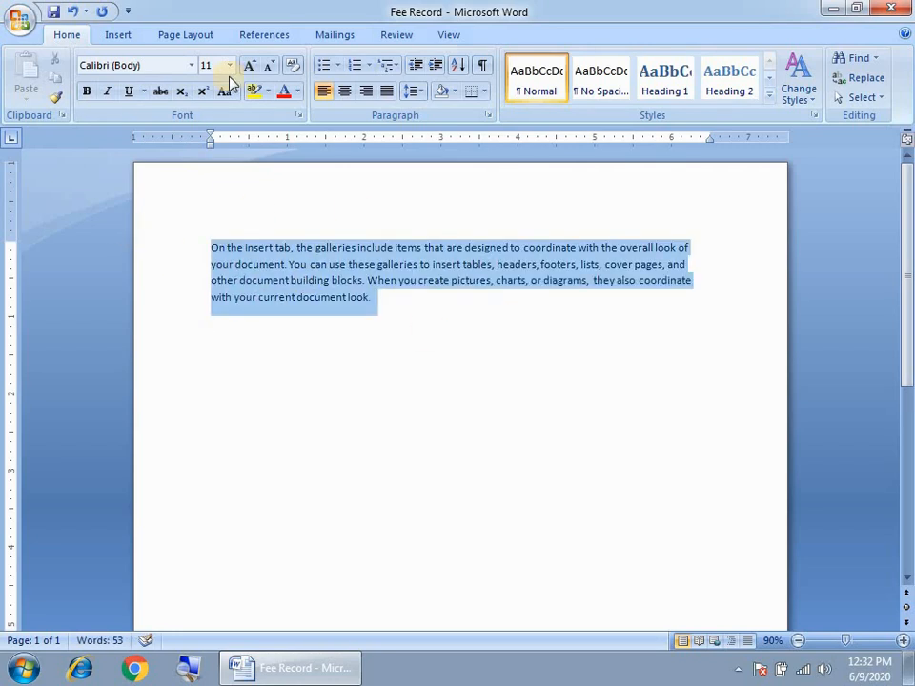
left_click(249, 65)
left_click(248, 64)
left_click(249, 65)
left_click(249, 64)
left_click(249, 65)
left_click(248, 65)
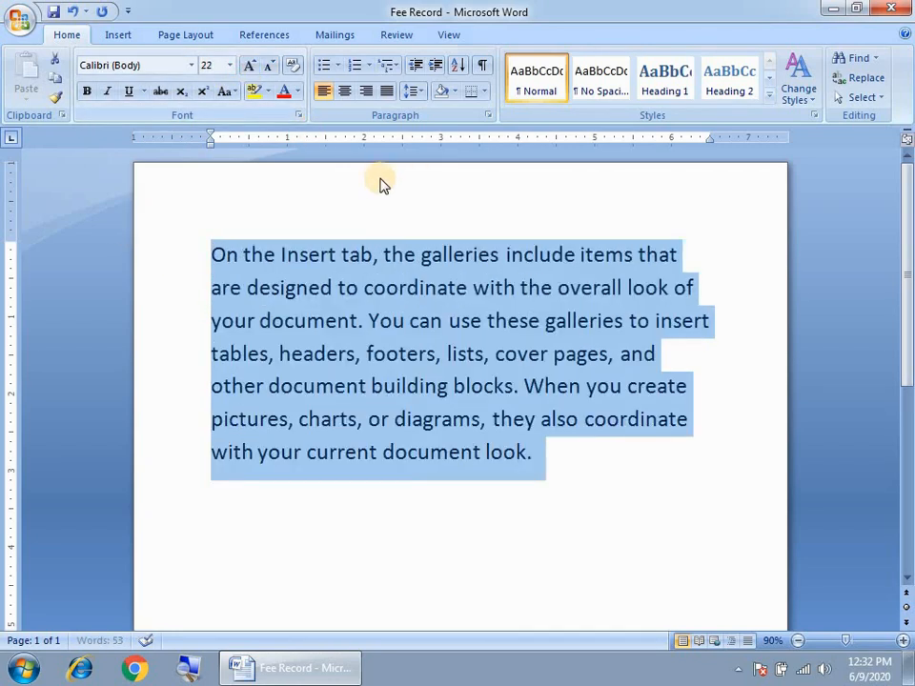
left_click(386, 91)
Color the paragraph's first line red
left_click(218, 256)
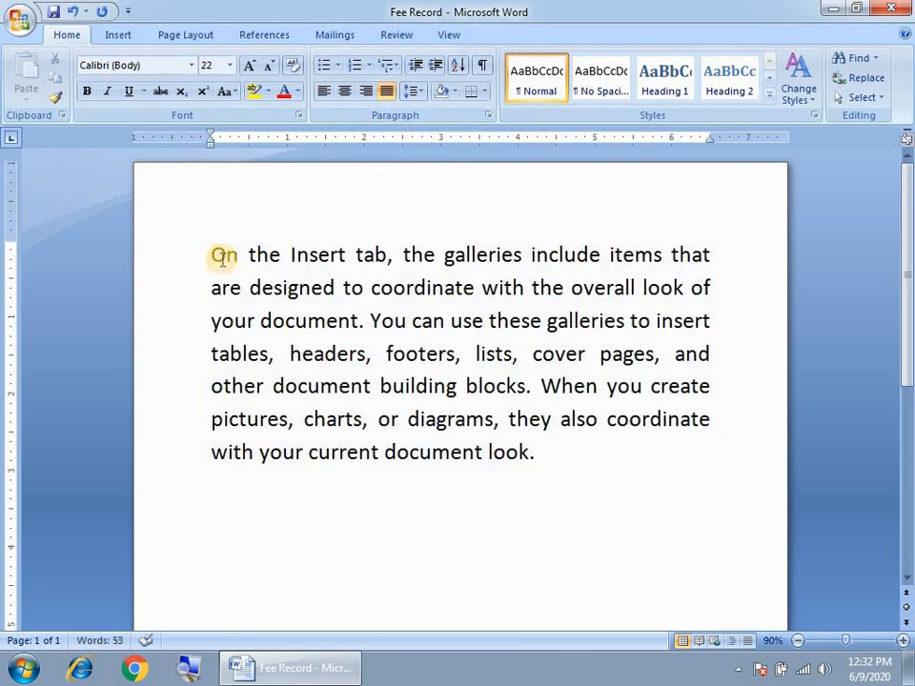
left_click_drag(208, 253, 711, 255)
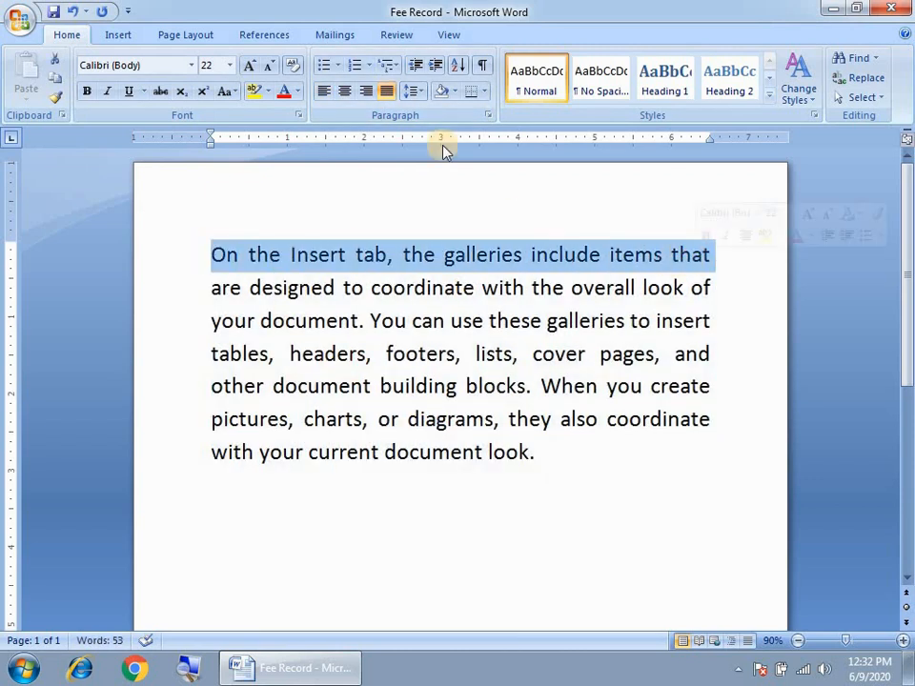
left_click(296, 90)
left_click(298, 246)
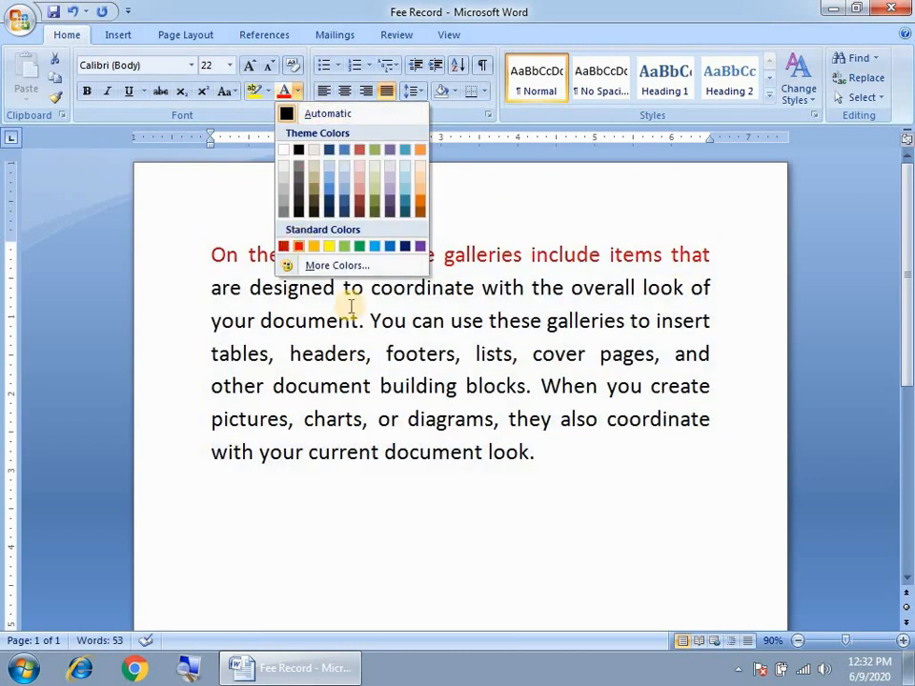
left_click(397, 358)
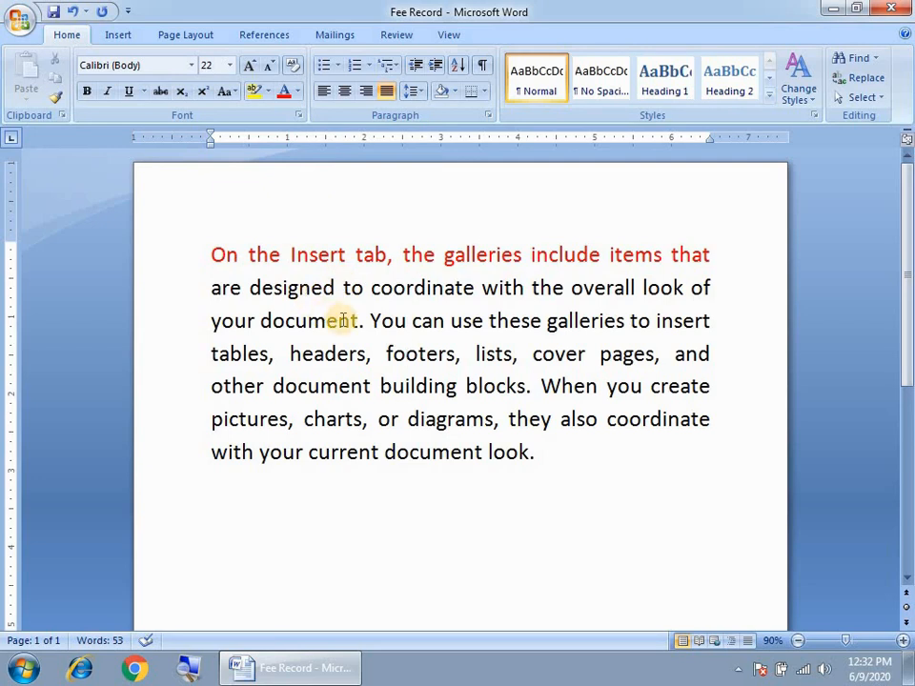
Reselect the red first line of the paragraph
left_click_drag(210, 255, 537, 457)
left_click(211, 255)
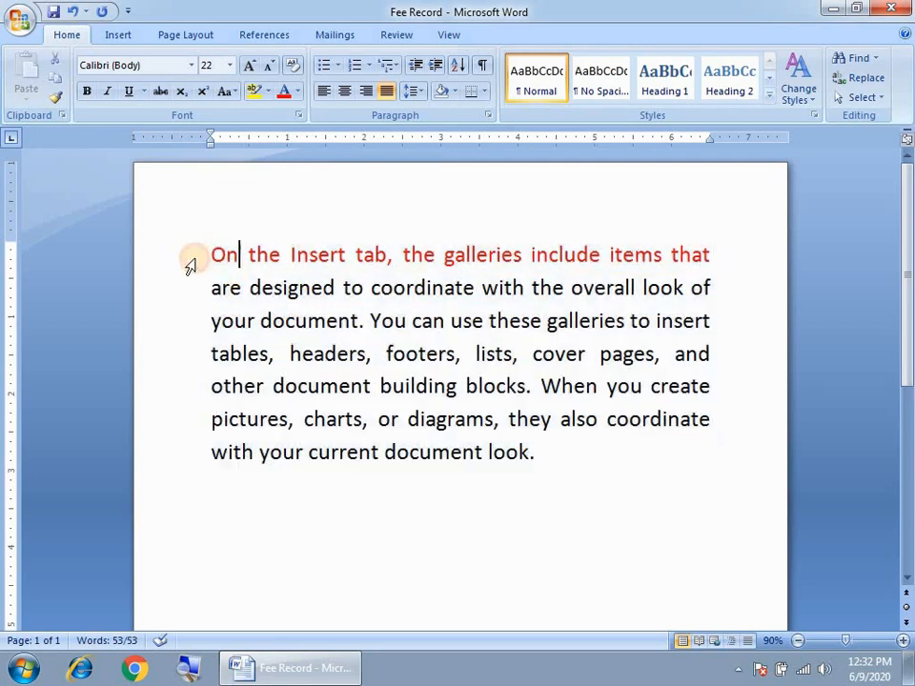
left_click_drag(237, 255, 712, 250)
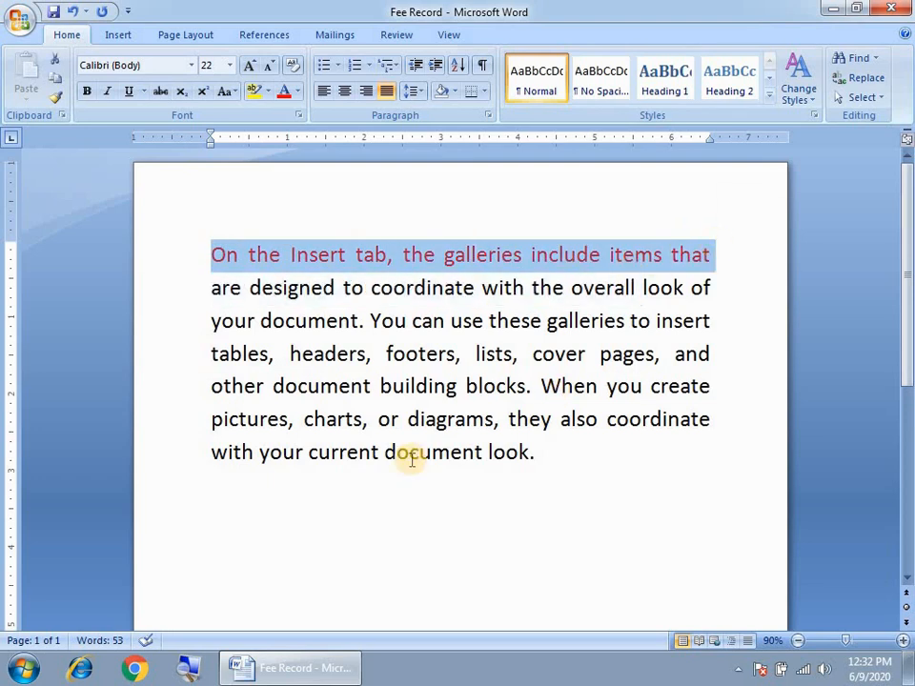
left_click(226, 501)
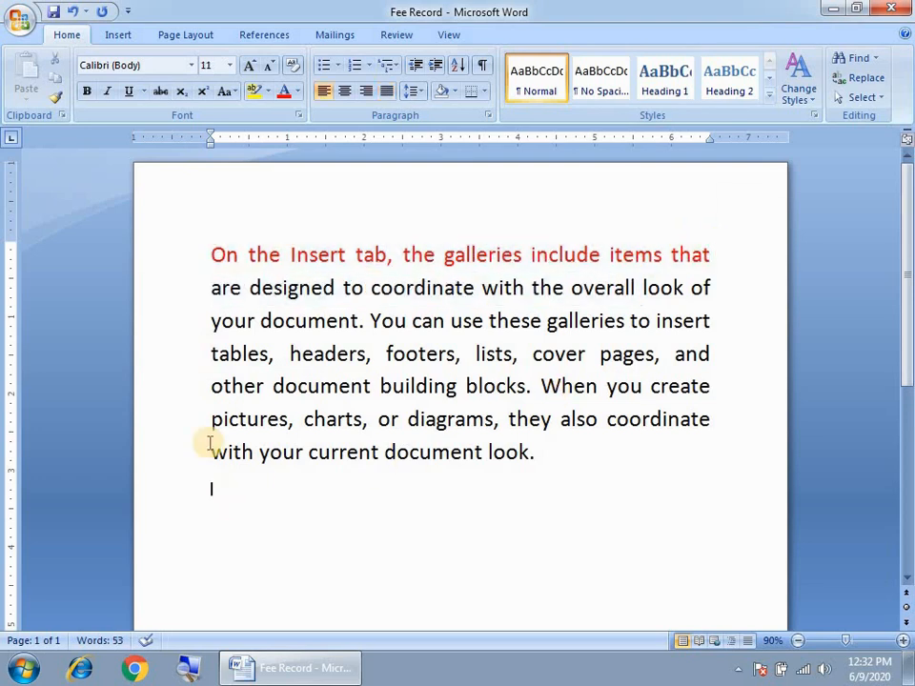
left_click_drag(209, 256, 700, 263)
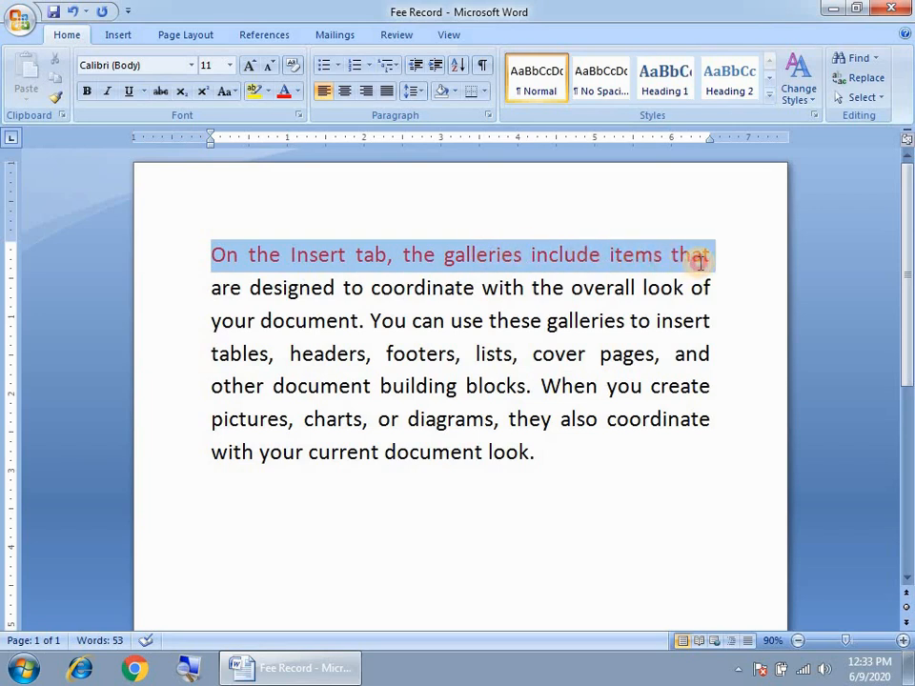
left_click(455, 256)
left_click(220, 507)
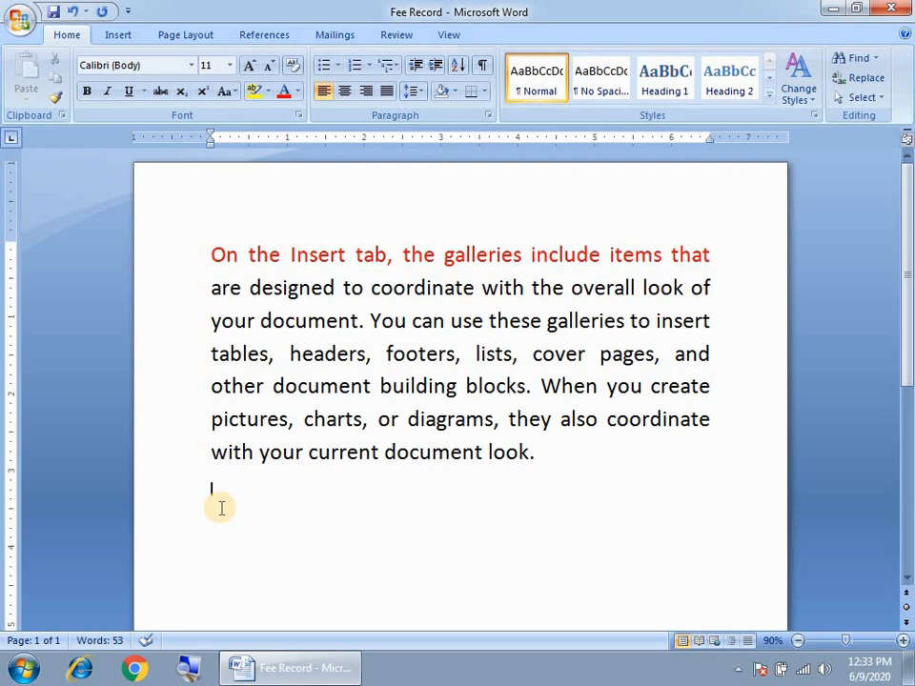
left_click_drag(211, 254, 710, 256)
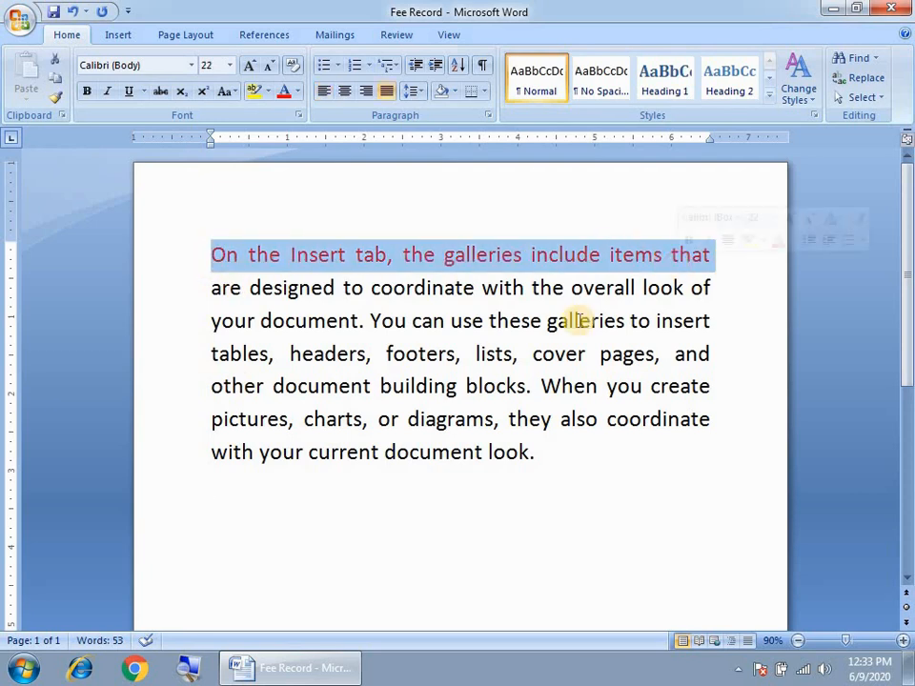
left_click(209, 500)
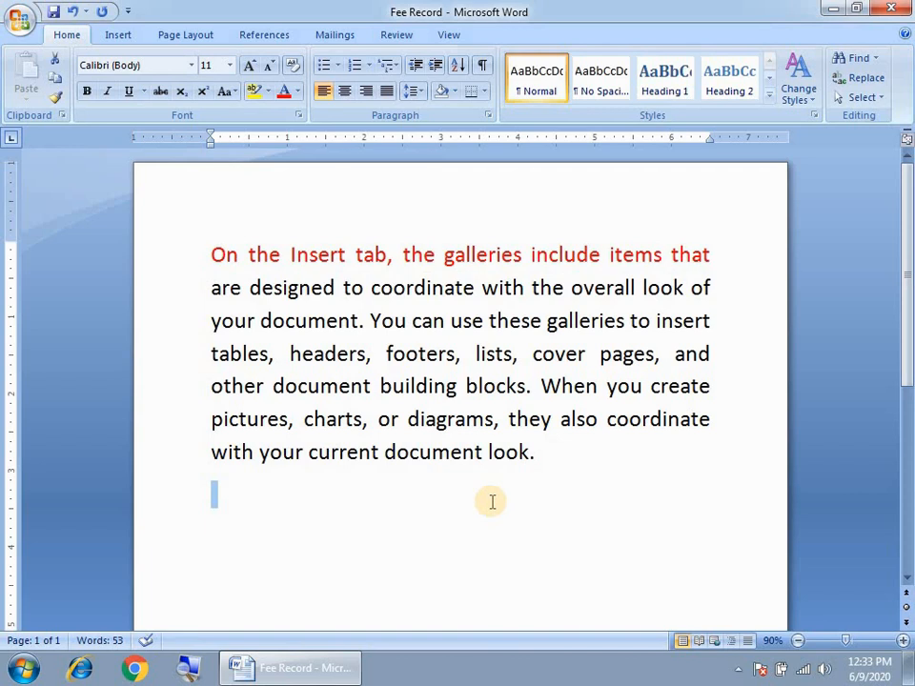
left_click(374, 356)
left_click(229, 255)
left_click_drag(228, 254, 713, 255)
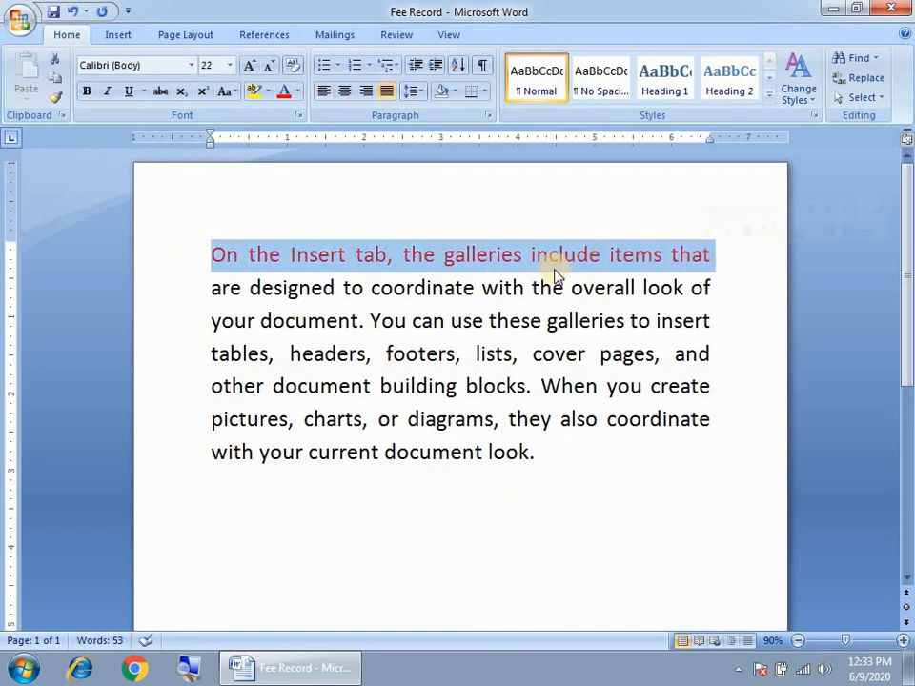
left_click(556, 272)
left_click(225, 515)
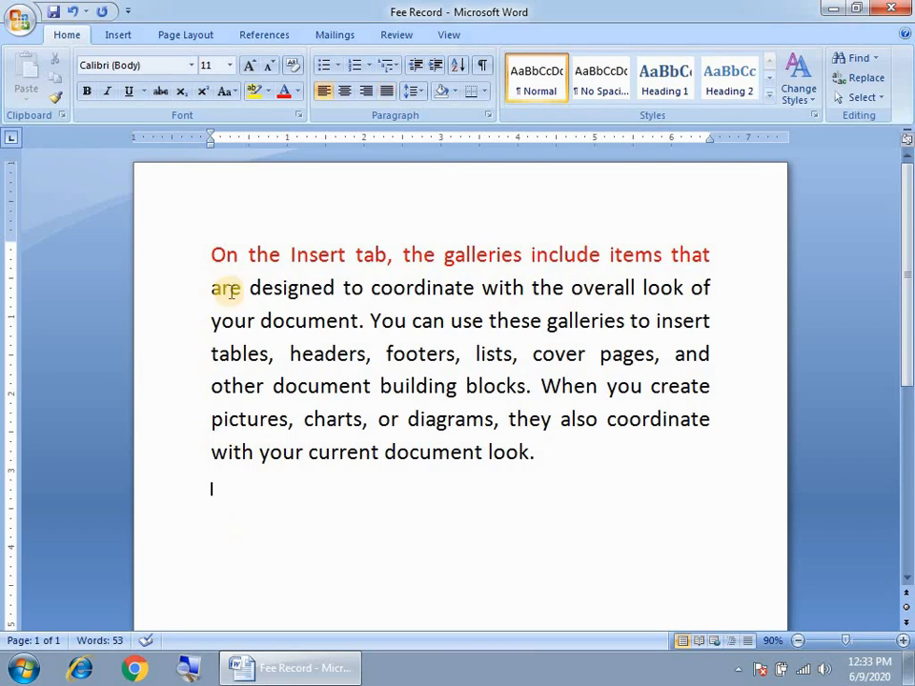
left_click_drag(209, 264, 706, 260)
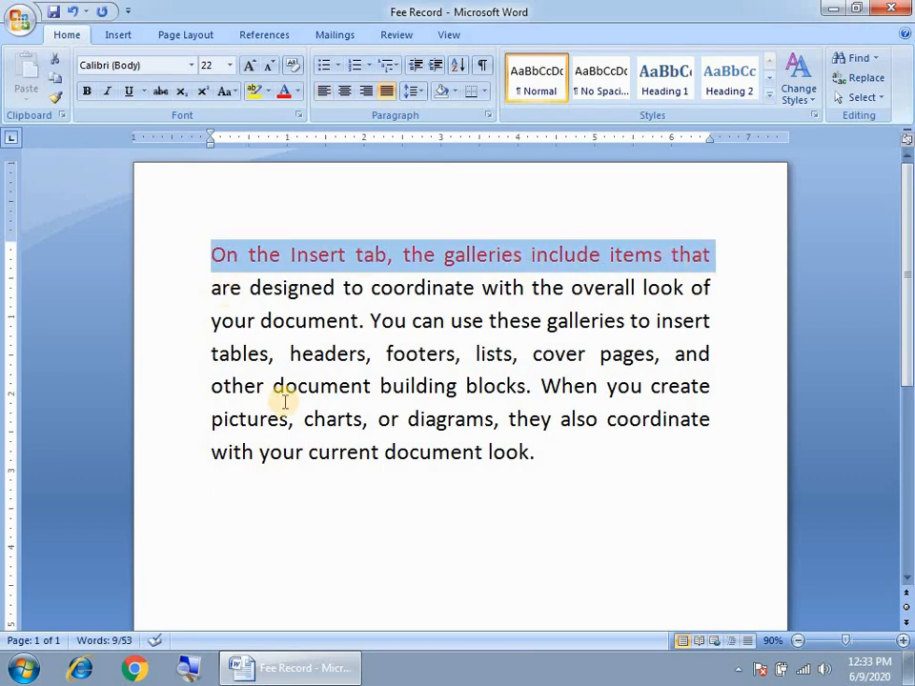
left_click(270, 450)
left_click_drag(213, 258, 705, 256)
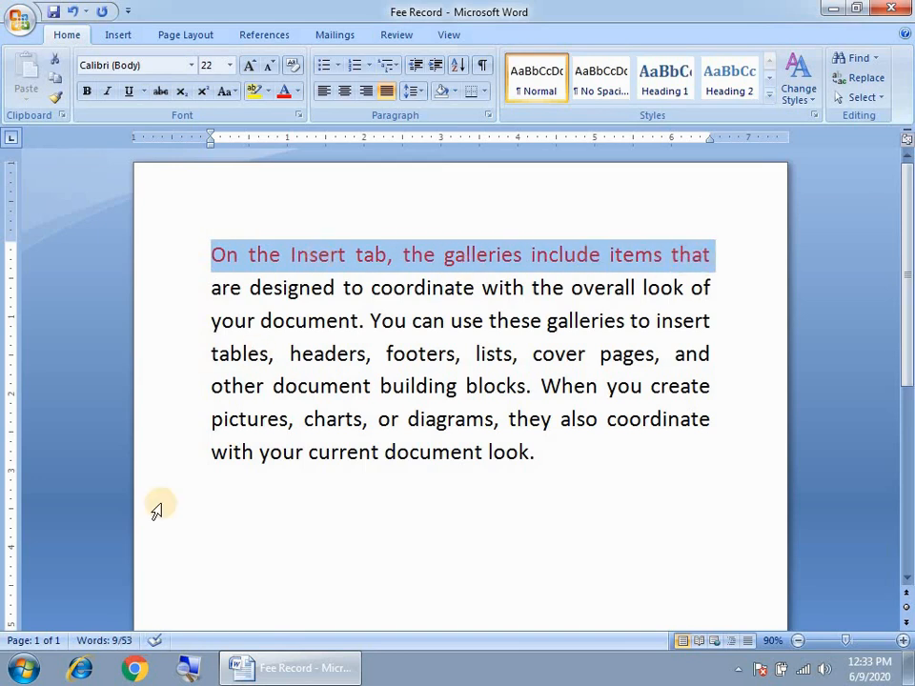
left_click(218, 517)
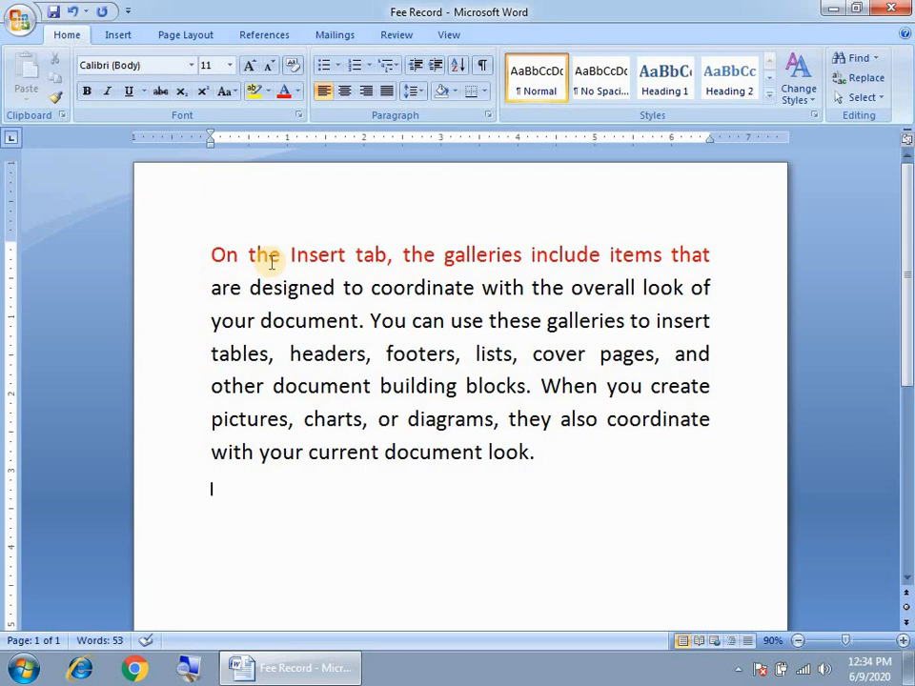
left_click_drag(719, 259, 218, 249)
left_click(223, 516)
left_click(703, 276)
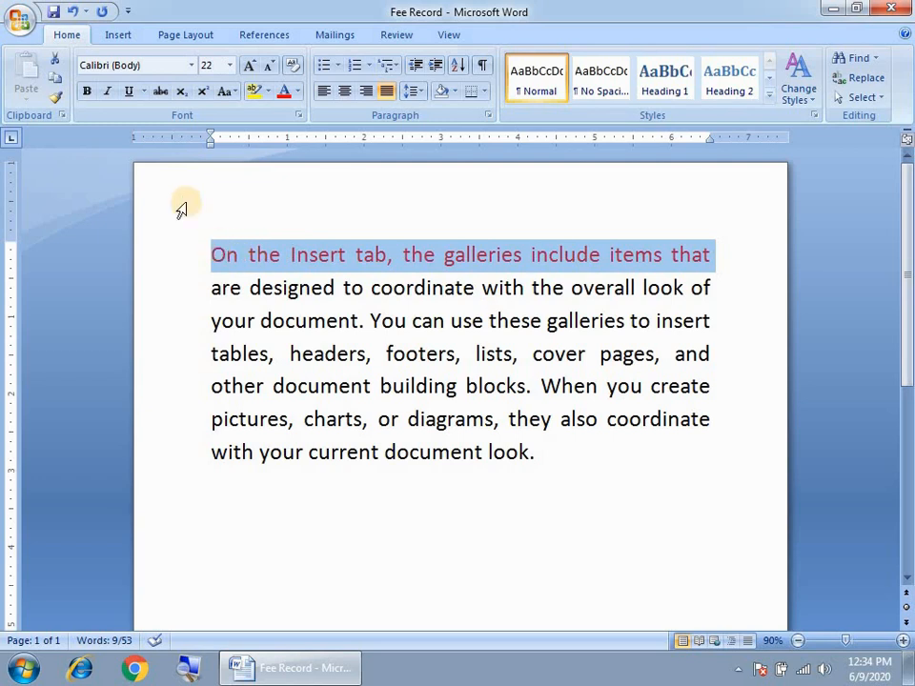
Copy the red first line and place the cursor on the empty line below the paragraph
left_click(58, 79)
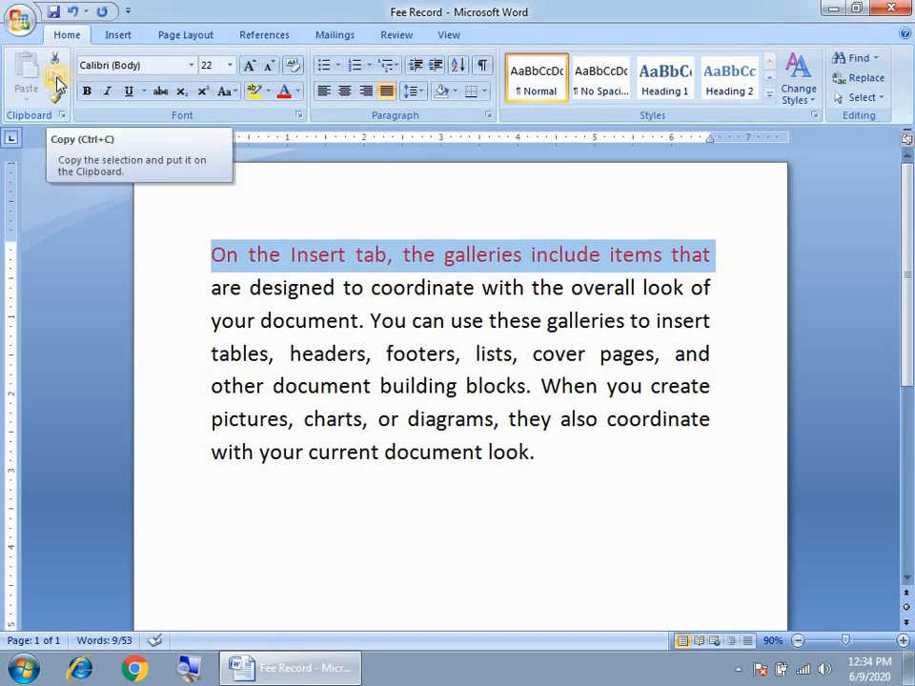
left_click(56, 80)
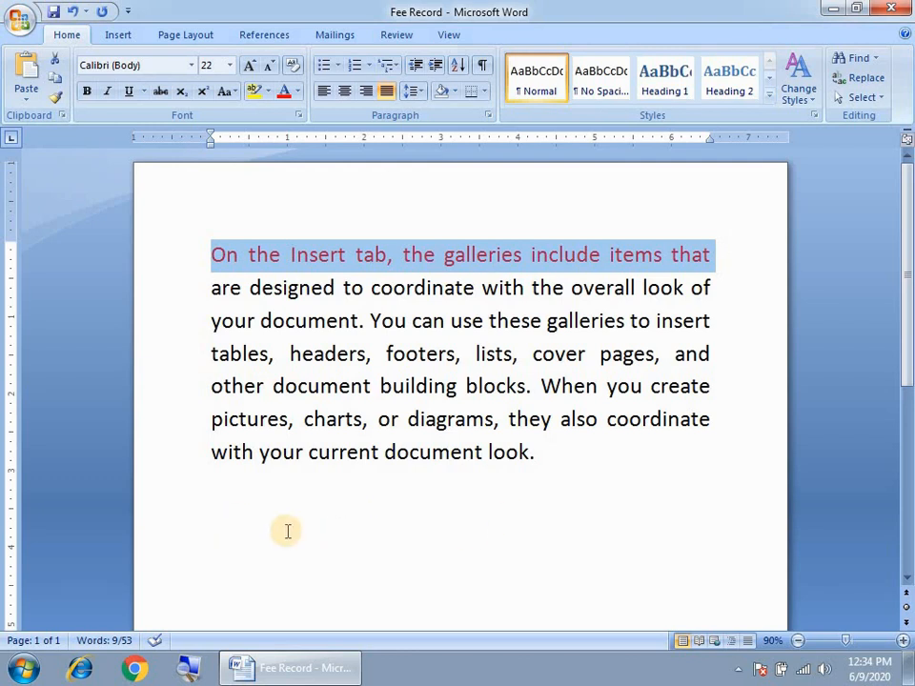
left_click(596, 490)
left_click(607, 389)
left_click(721, 255)
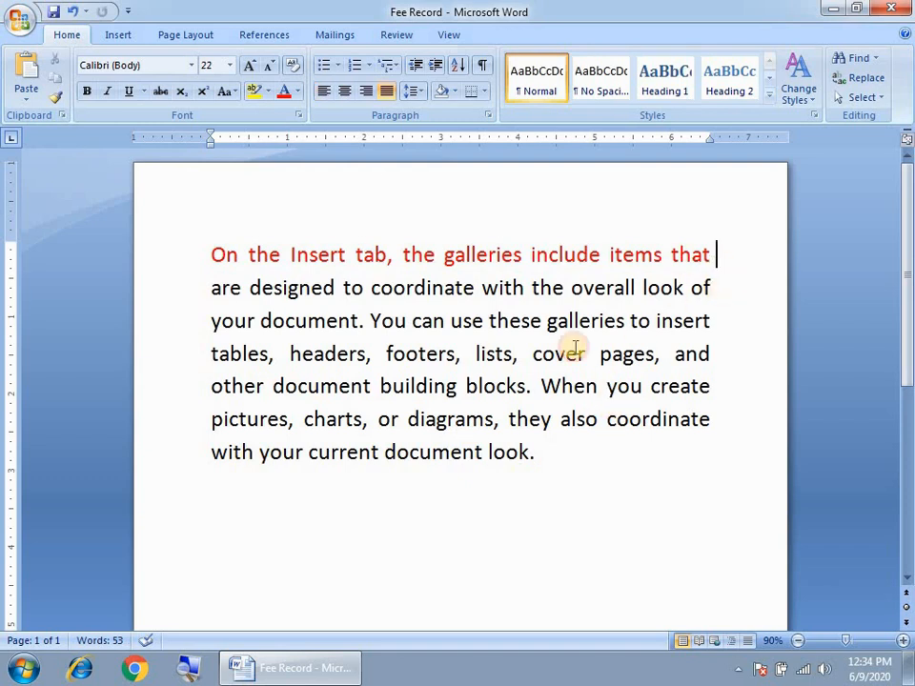
left_click(560, 469)
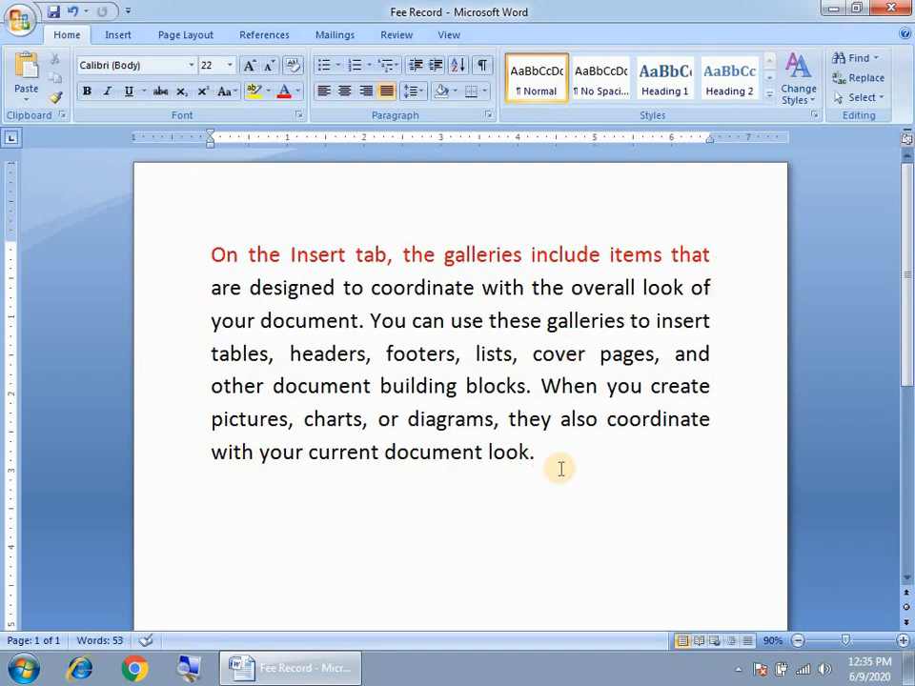
left_click(228, 499)
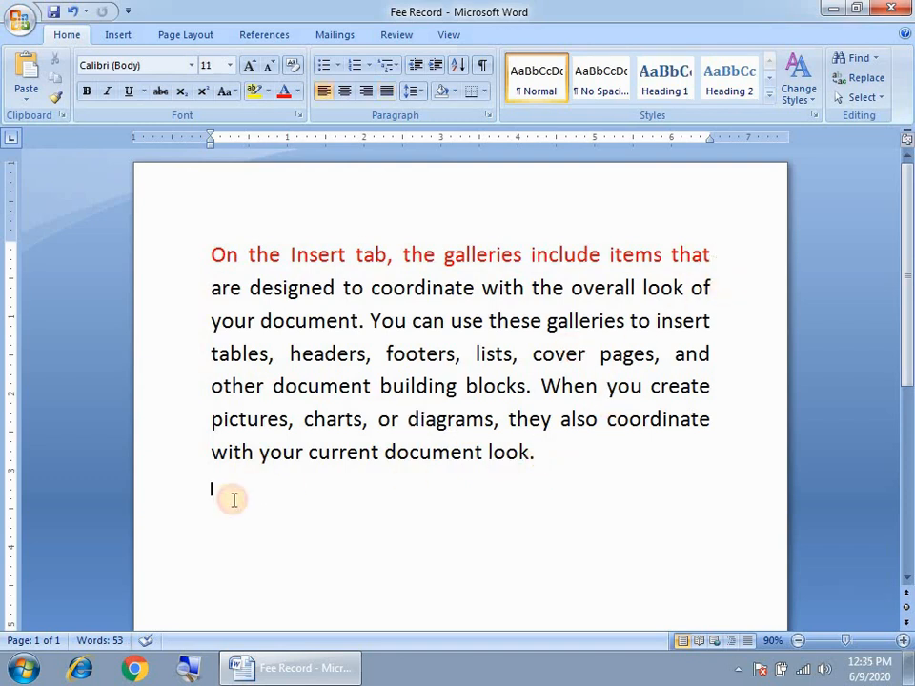
left_click(556, 459)
left_click(237, 503)
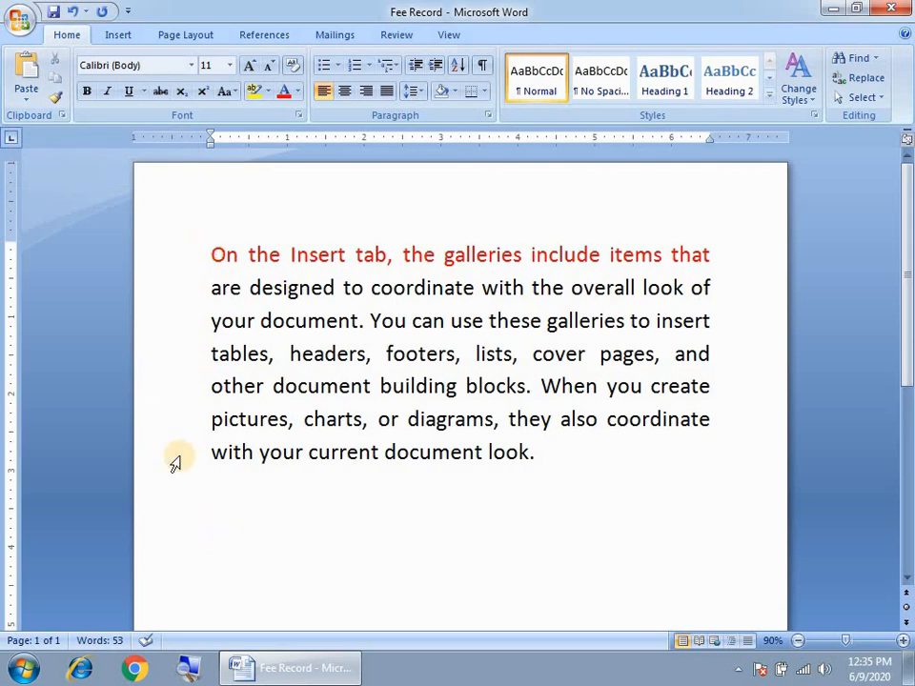
Paste the red line repeatedly, each copy on its own new line, below the paragraph
left_click(25, 77)
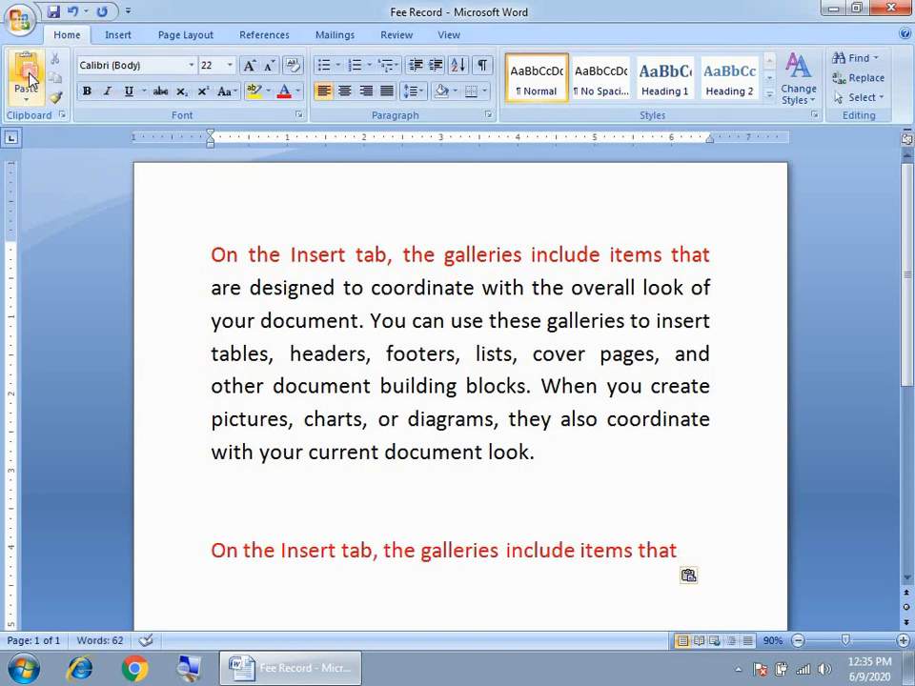
key("Return")
left_click(30, 79)
key("Return")
left_click(29, 80)
key("Return")
left_click(29, 79)
key("Return")
left_click(30, 80)
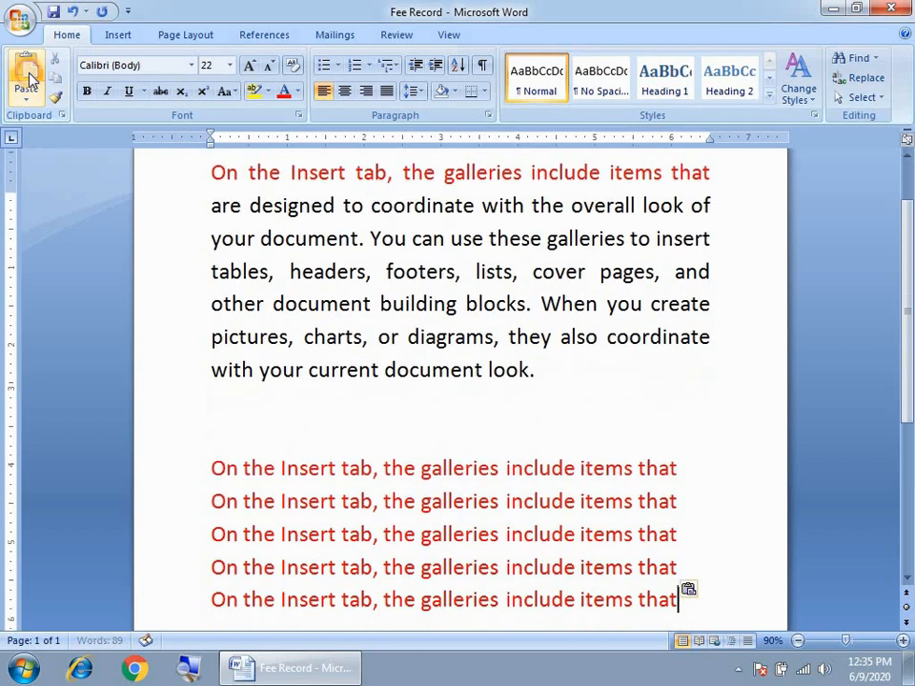
key("Return")
left_click(29, 79)
key("Return")
left_click(30, 79)
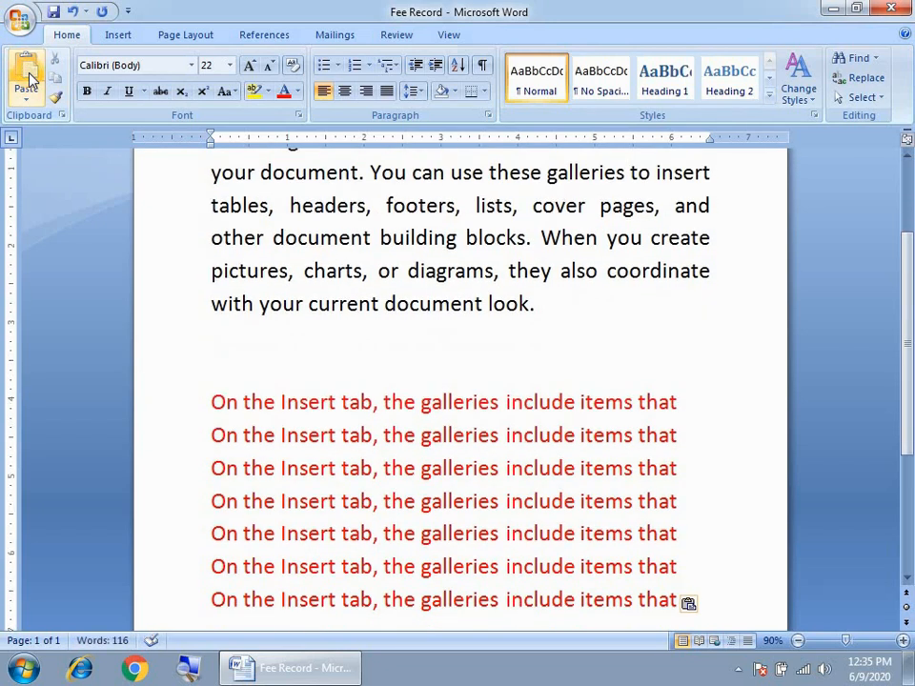
key("Return")
left_click(30, 79)
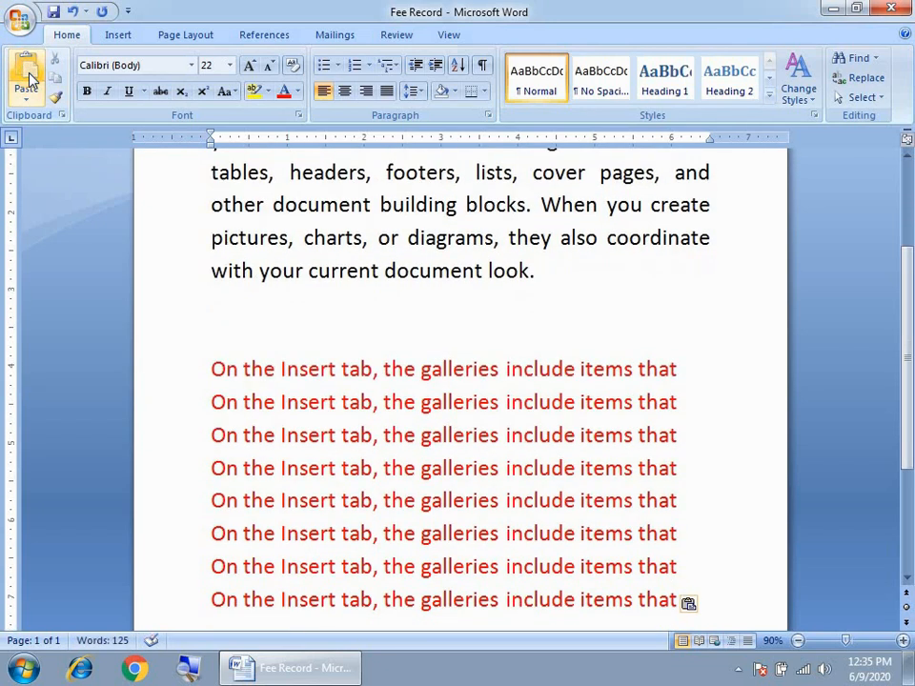
scroll(235, 356, "up", 3)
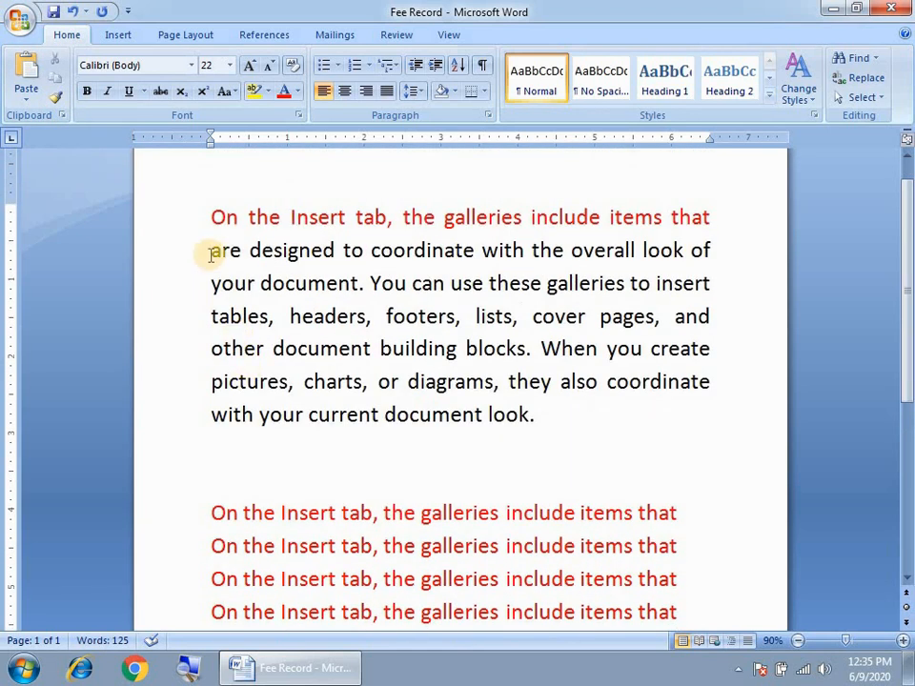
Make the second line, 'are designed to coordinate with the overall look of', dark blue
left_click_drag(214, 251, 718, 254)
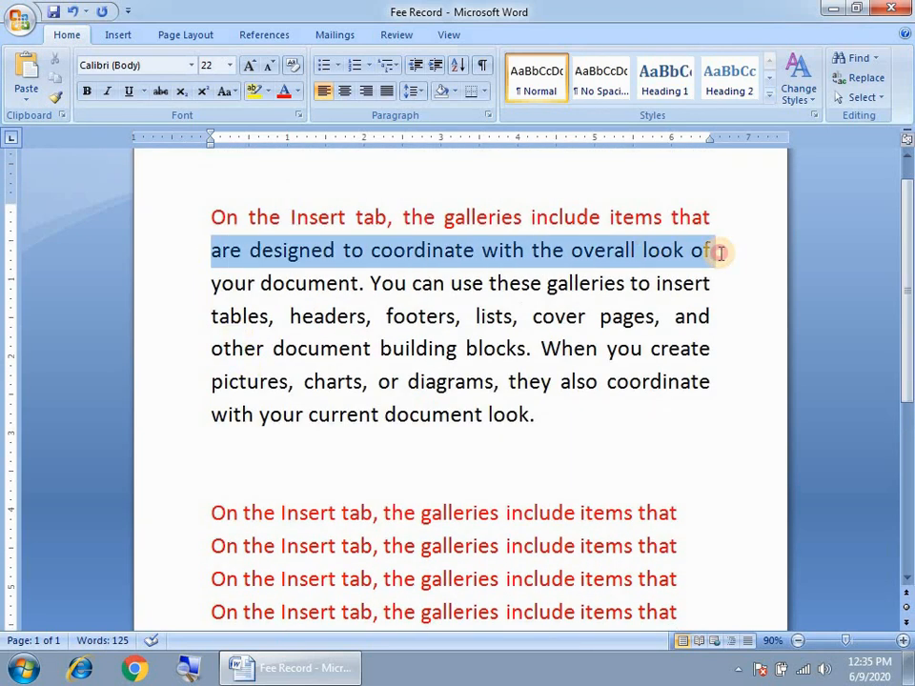
left_click(295, 91)
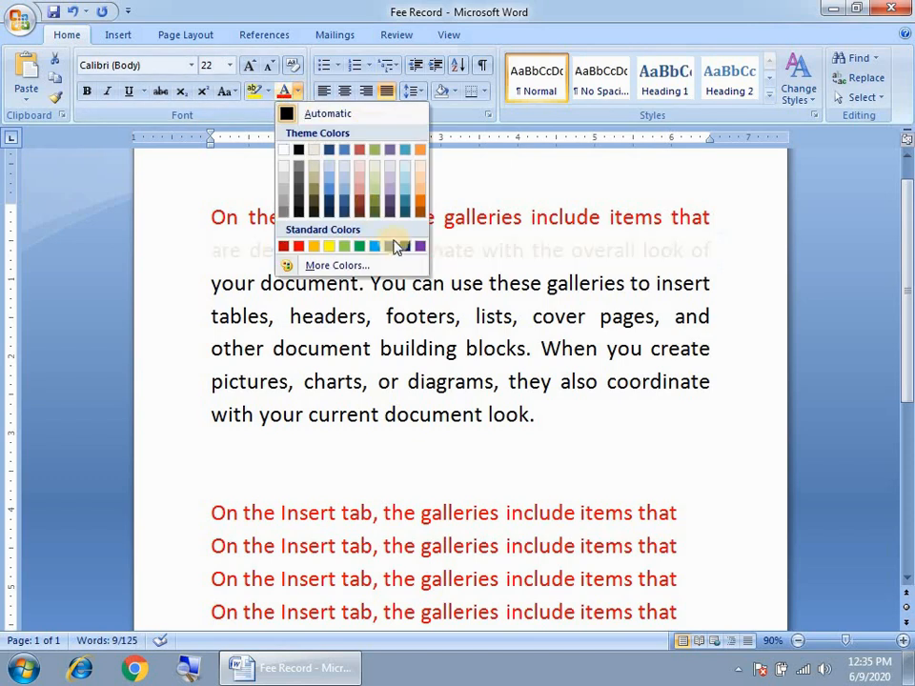
left_click(403, 248)
left_click(383, 349)
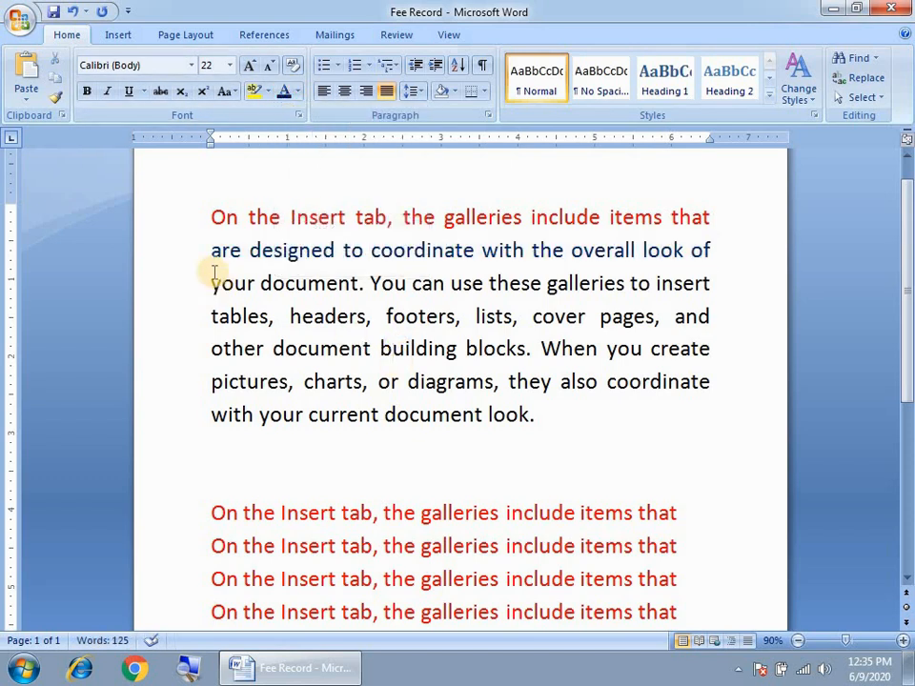
Reselect the whole blue second line
left_click_drag(212, 250, 704, 246)
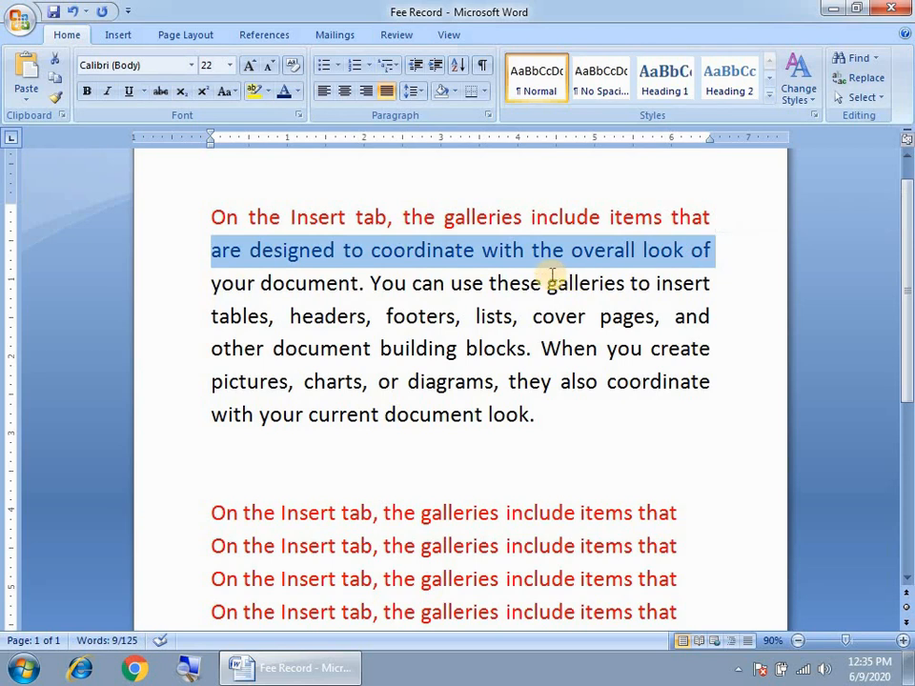
left_click(364, 250)
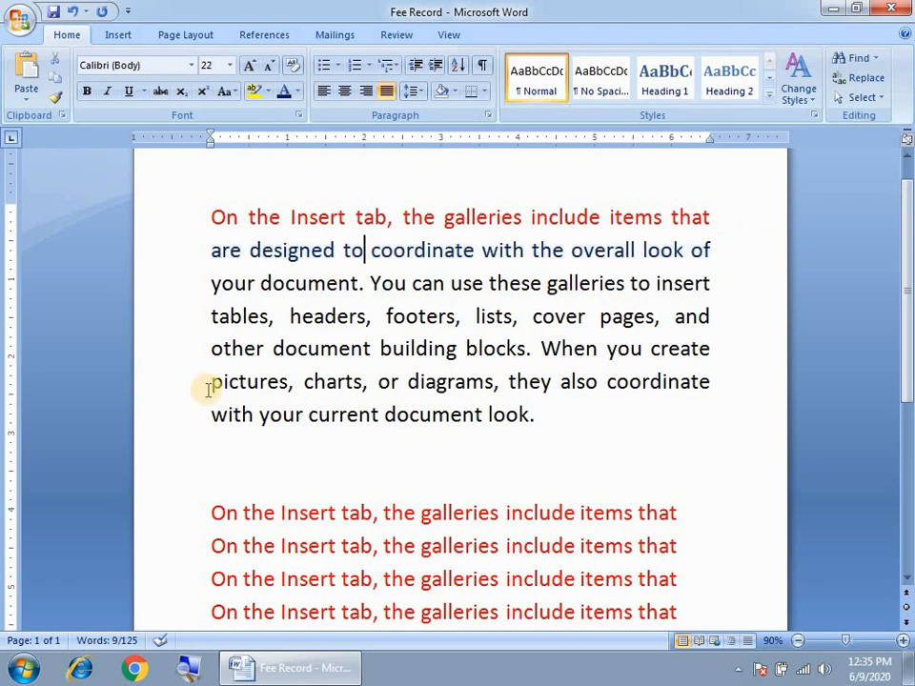
left_click_drag(212, 250, 710, 250)
left_click(229, 448)
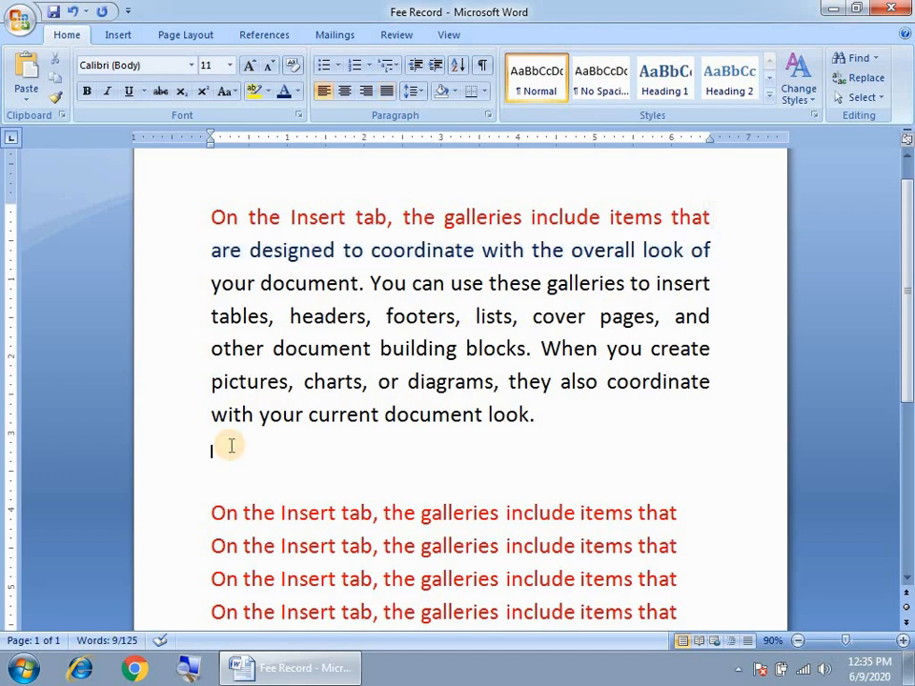
left_click_drag(211, 250, 702, 248)
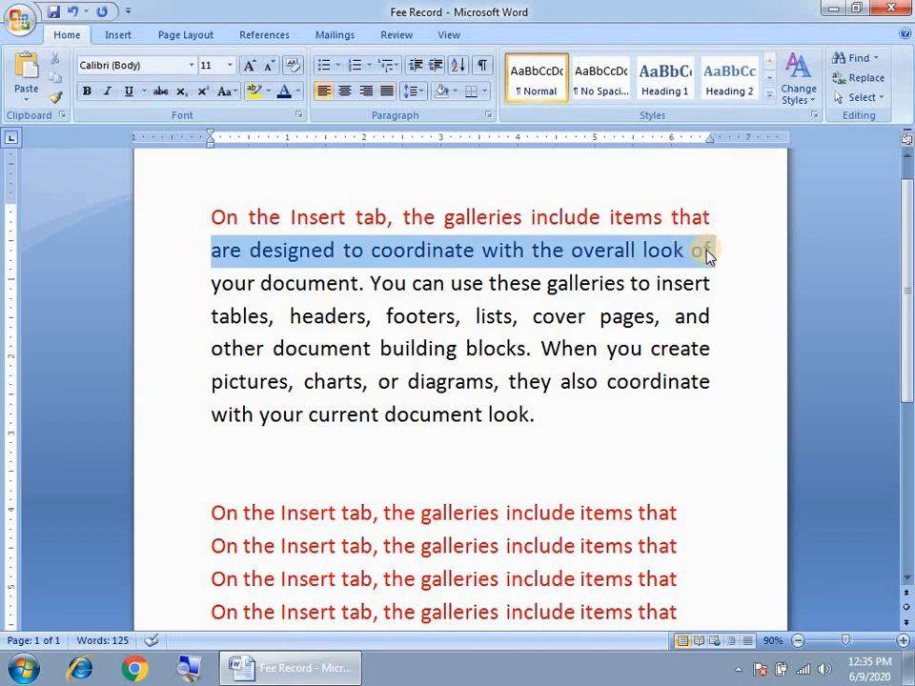
Cut the blue line and paste copies onto the blank line below the paragraph
left_click(54, 64)
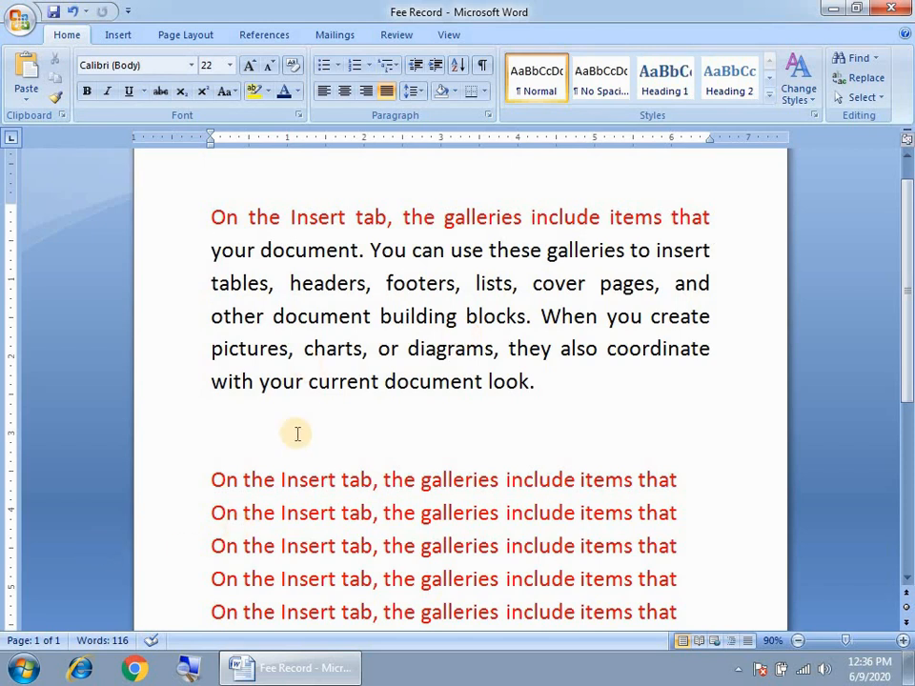
left_click(223, 415)
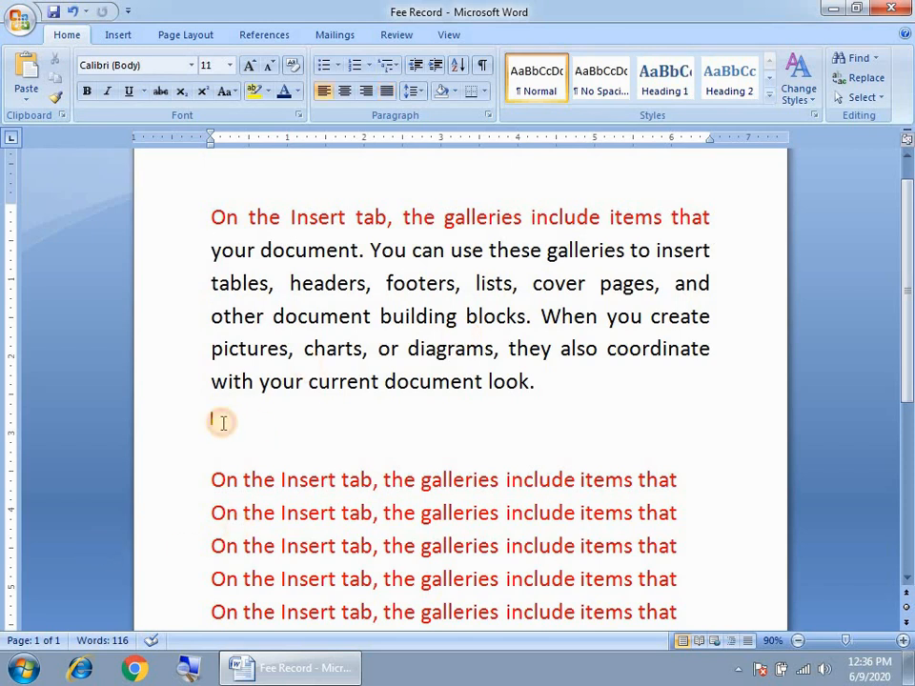
left_click(28, 81)
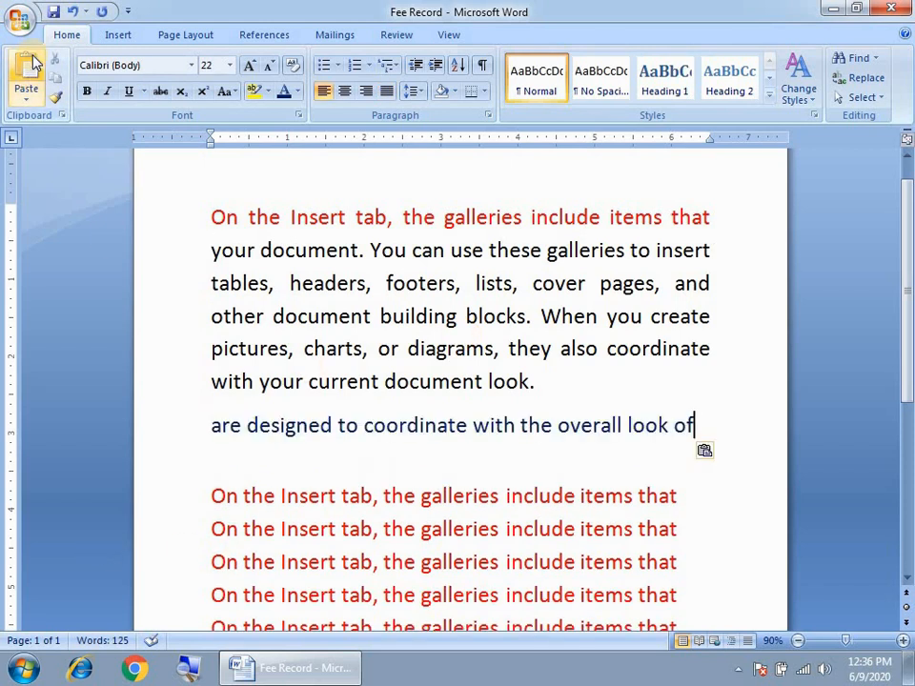
left_click(29, 81)
left_click(28, 81)
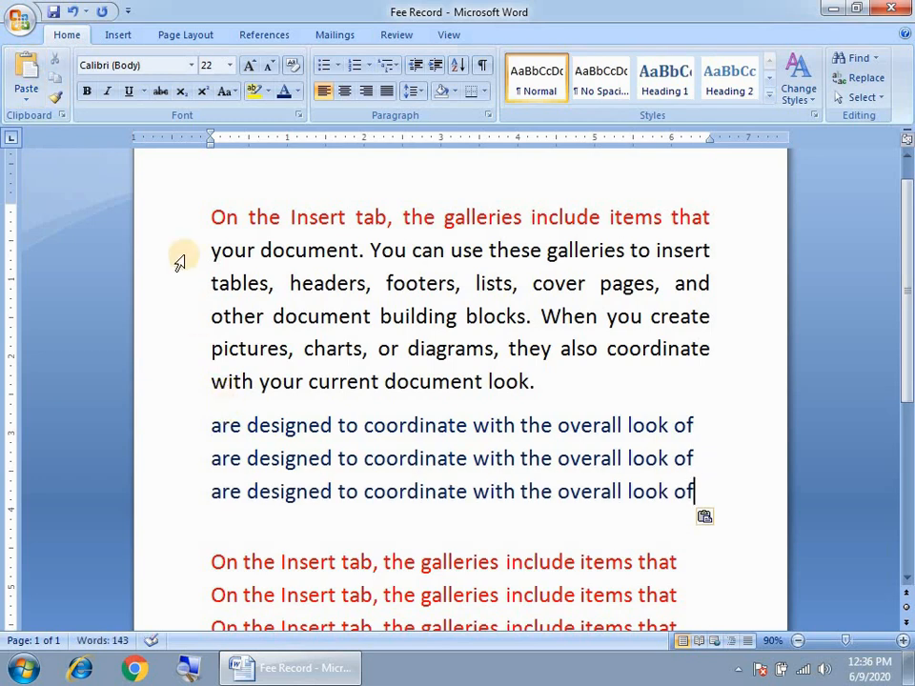
left_click_drag(204, 213, 708, 207)
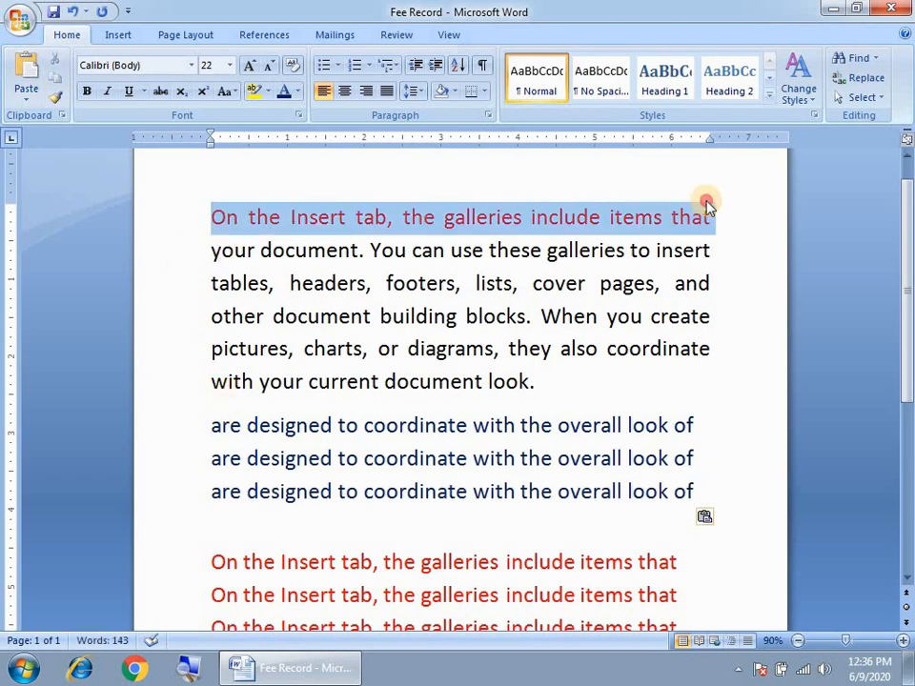
right_click(426, 218)
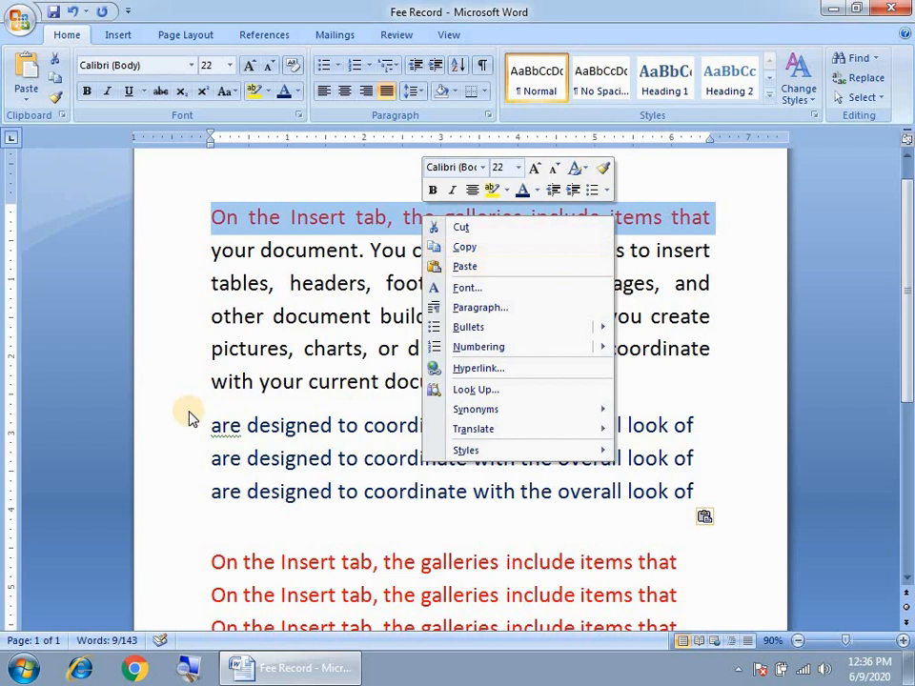
left_click(253, 210)
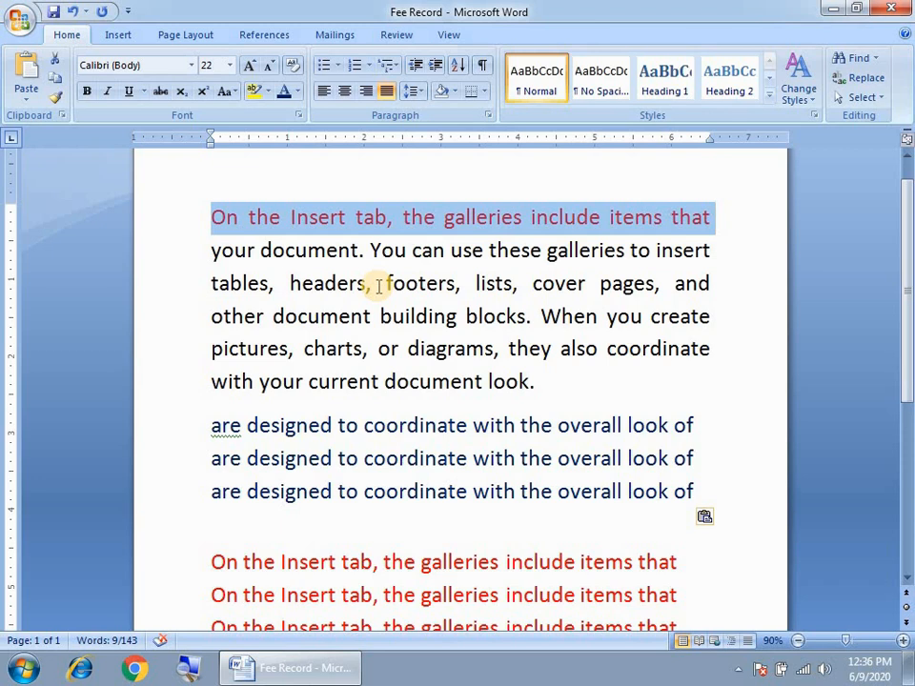
left_click(351, 317)
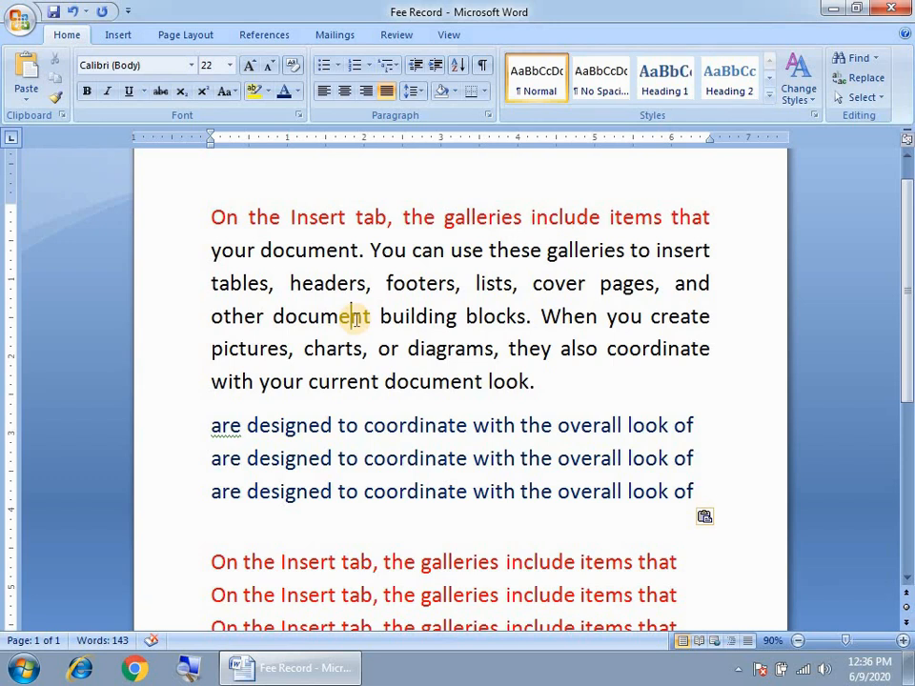
left_click_drag(208, 250, 370, 249)
left_click_drag(519, 243, 711, 245)
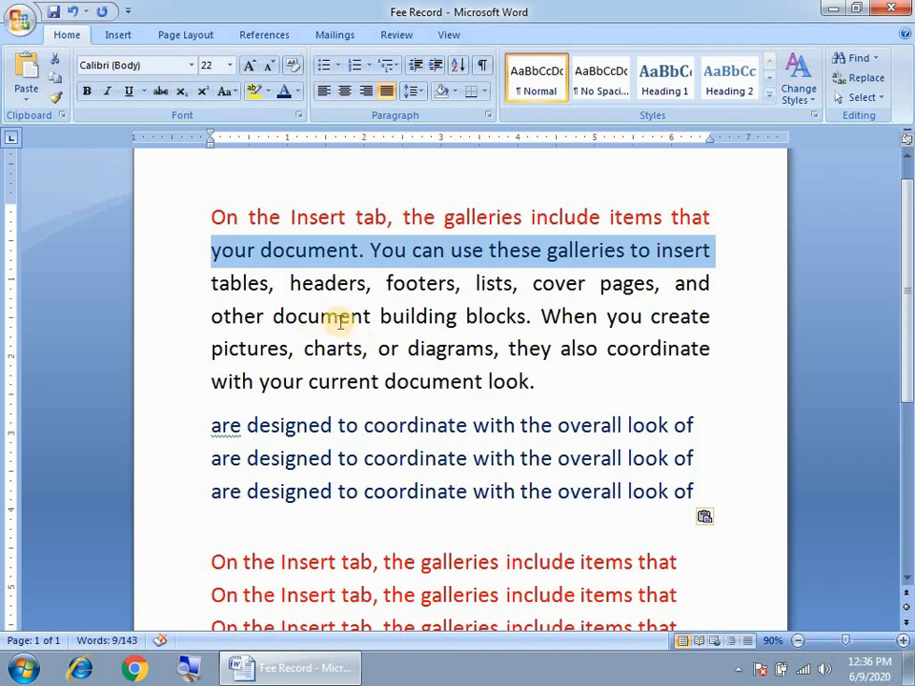
left_click(313, 293)
left_click(208, 250)
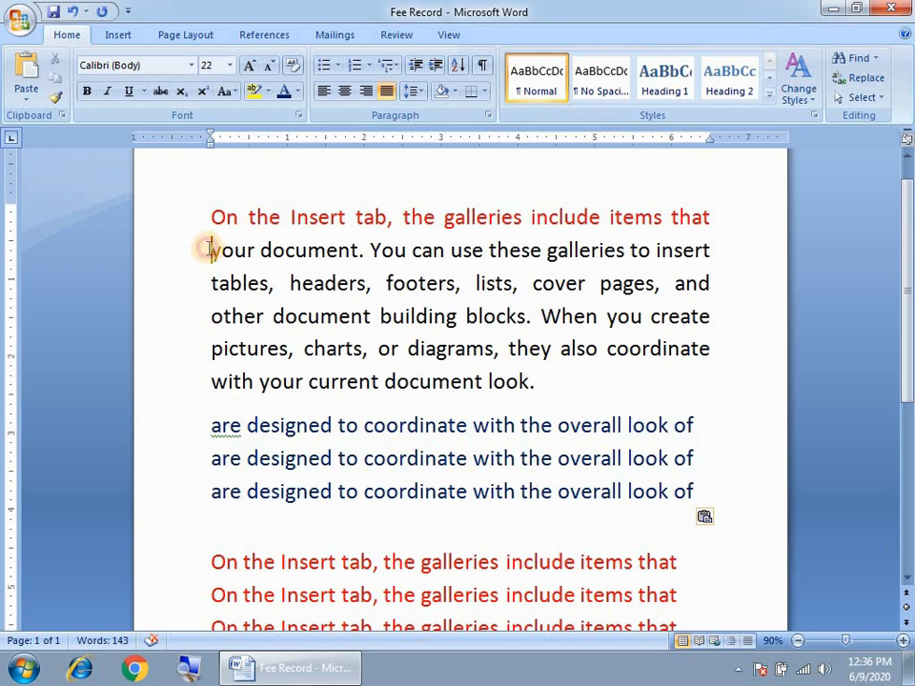
left_click_drag(227, 249, 710, 319)
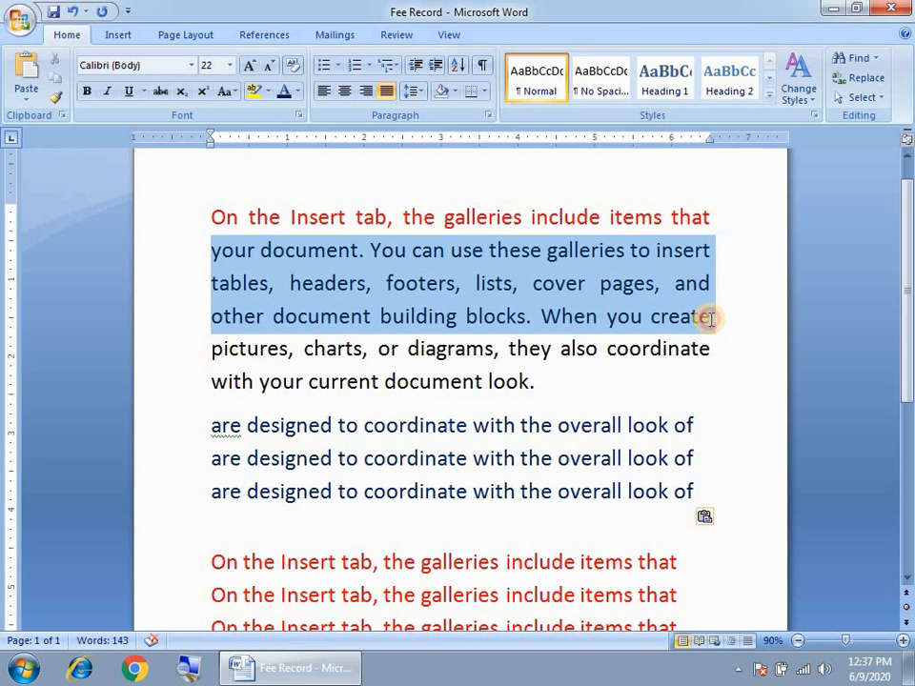
left_click_drag(709, 331, 709, 298)
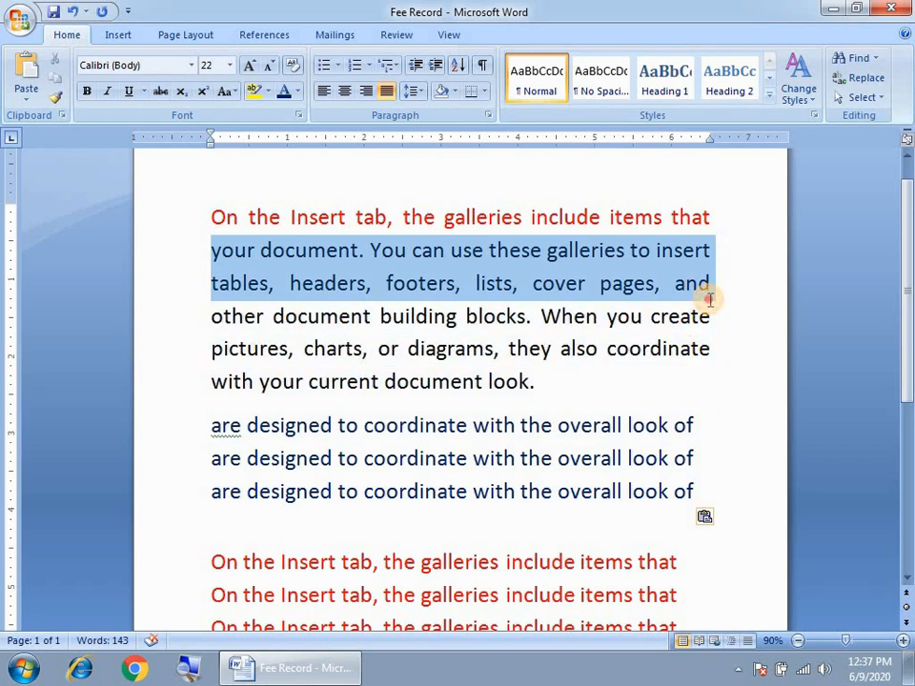
left_click(553, 386)
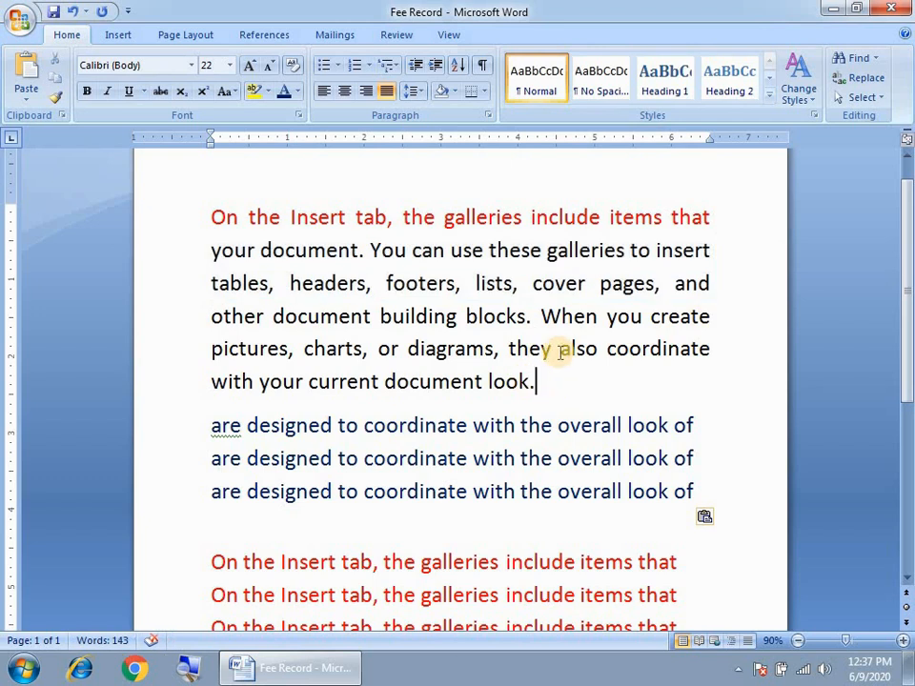